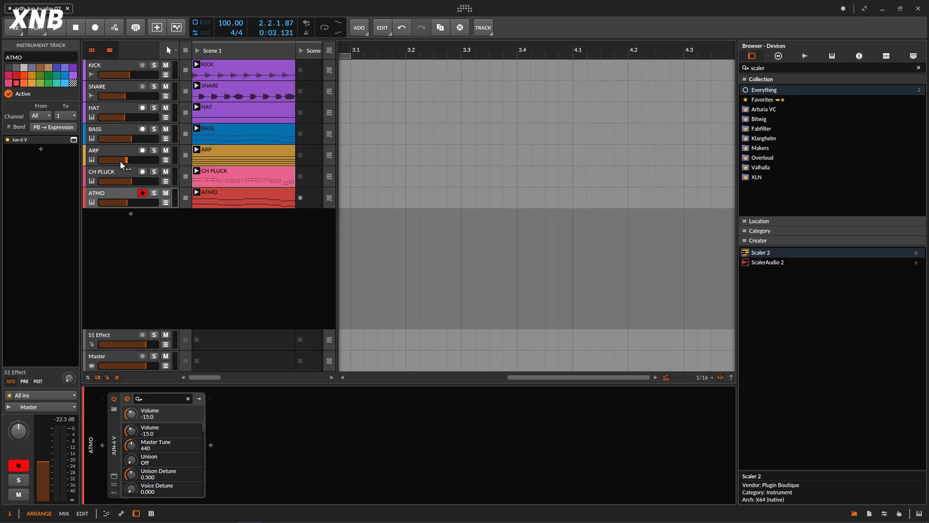
# - Open the ATMO track's Jun-6 V synth to examine its default patch, and close it again
pyautogui.click(115, 477)
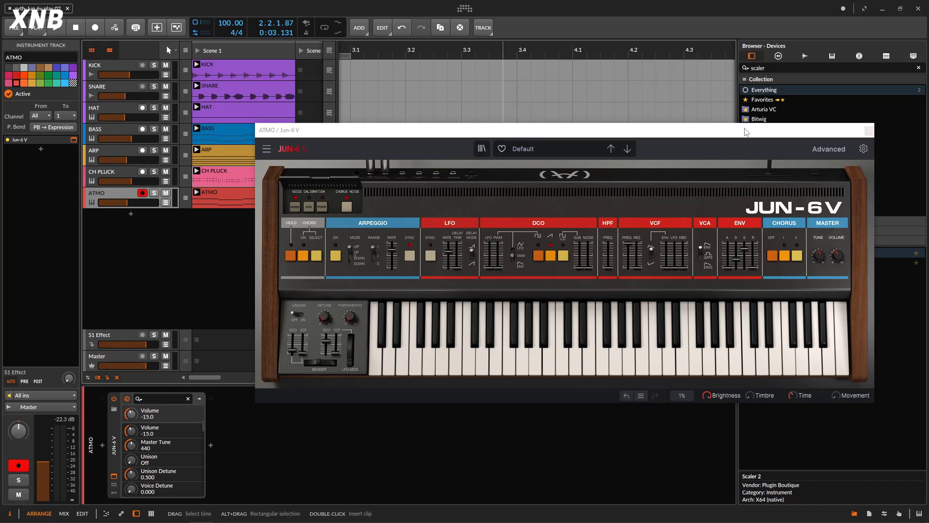
pyautogui.moveTo(683, 129); pyautogui.dragTo(606, 103)
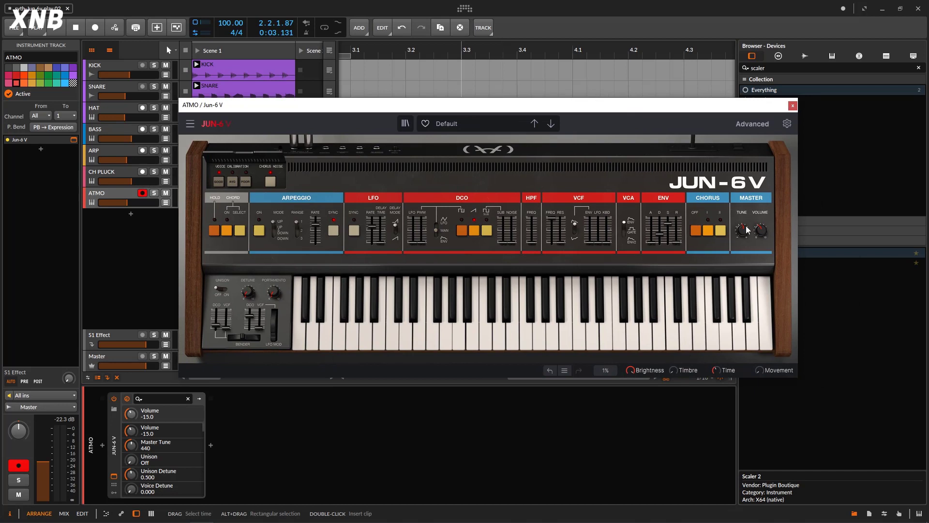
pyautogui.click(792, 106)
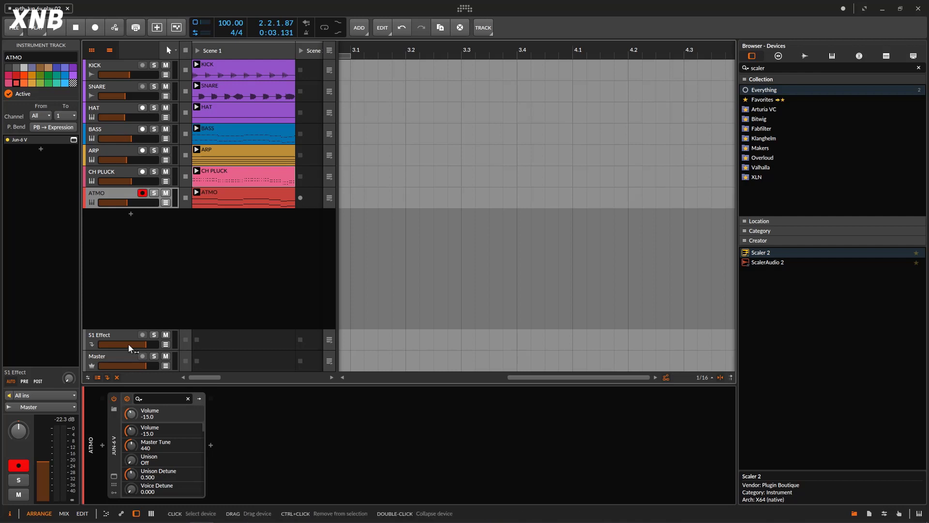
# - Launch Scene 1 to hear all the tracks together and stop playback
pyautogui.click(197, 51)
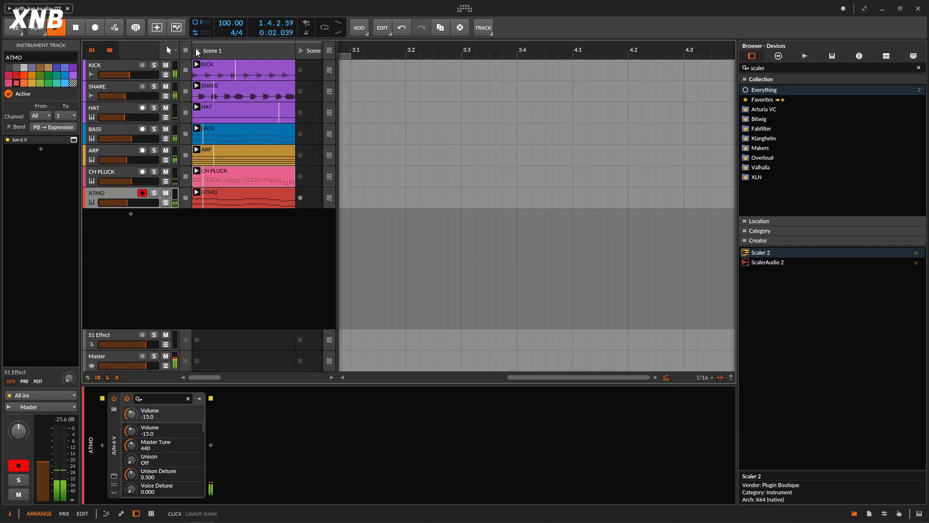
pyautogui.click(76, 30)
# - Solo the KICK, SNARE and HAT tracks and audition the drums on their own
pyautogui.click(99, 130)
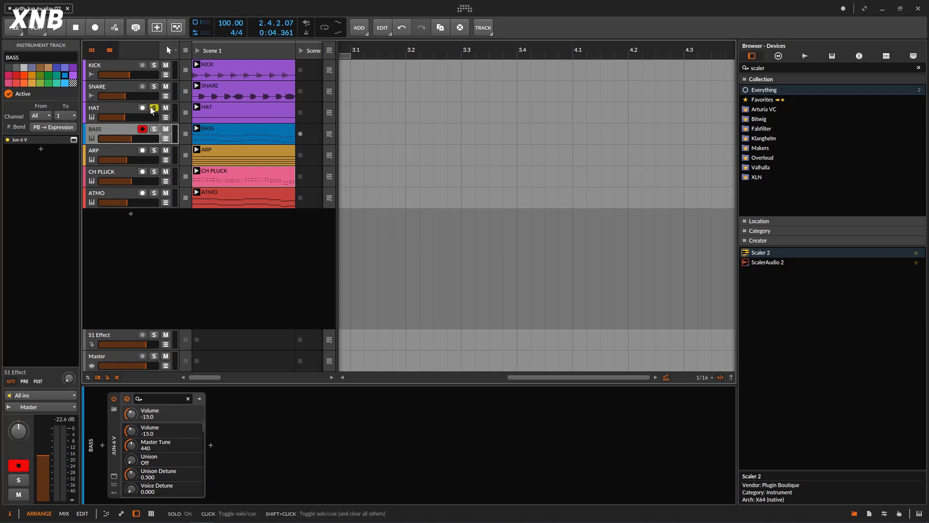
pyautogui.click(154, 65)
pyautogui.click(155, 87)
pyautogui.click(154, 107)
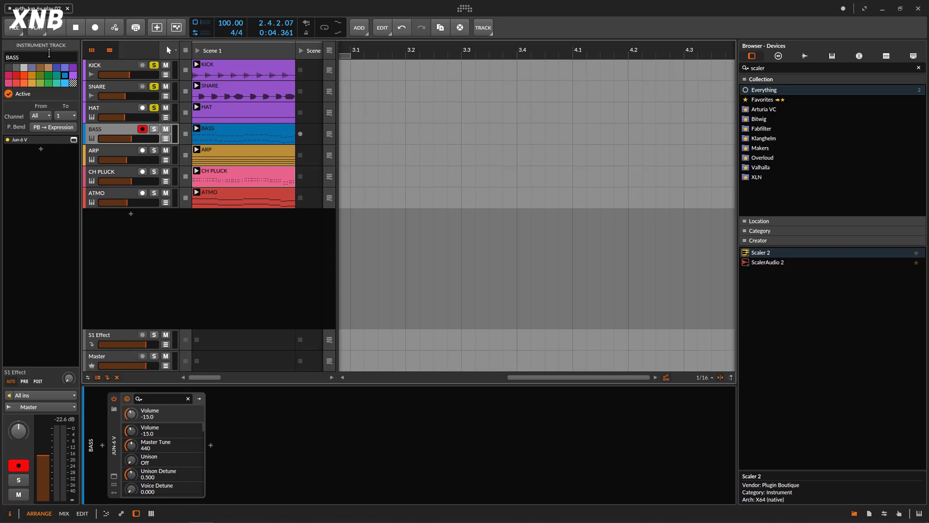
pyautogui.click(56, 28)
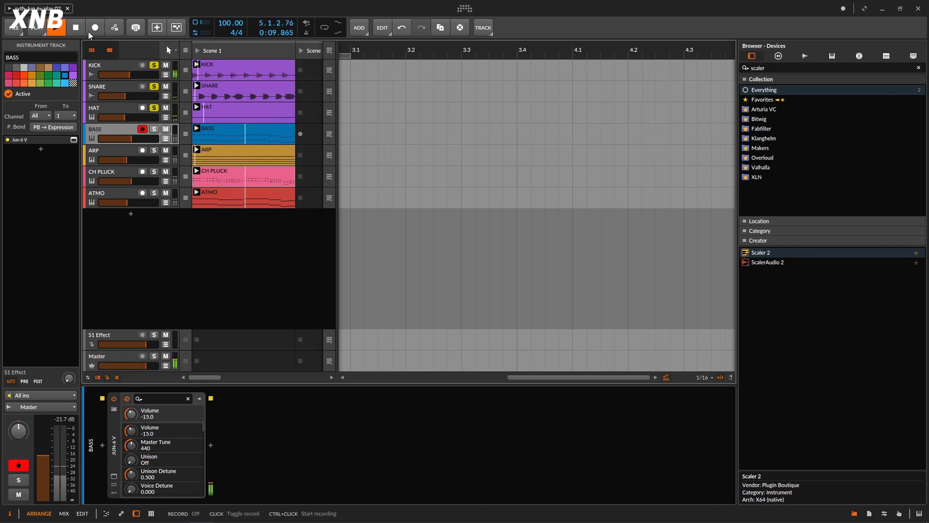
pyautogui.click(154, 108)
pyautogui.click(155, 107)
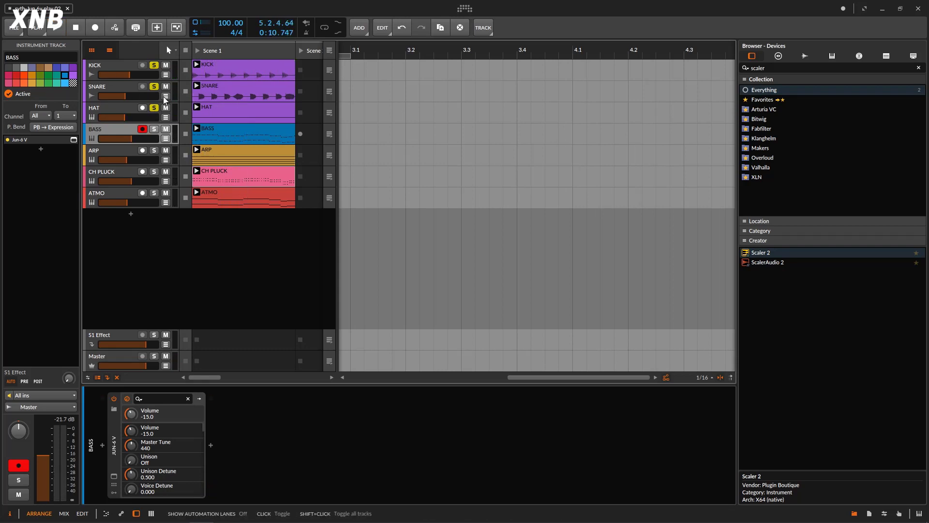
# - Disarm the BASS track, add it to the soloed drum tracks and start playback
pyautogui.click(142, 129)
pyautogui.click(154, 129)
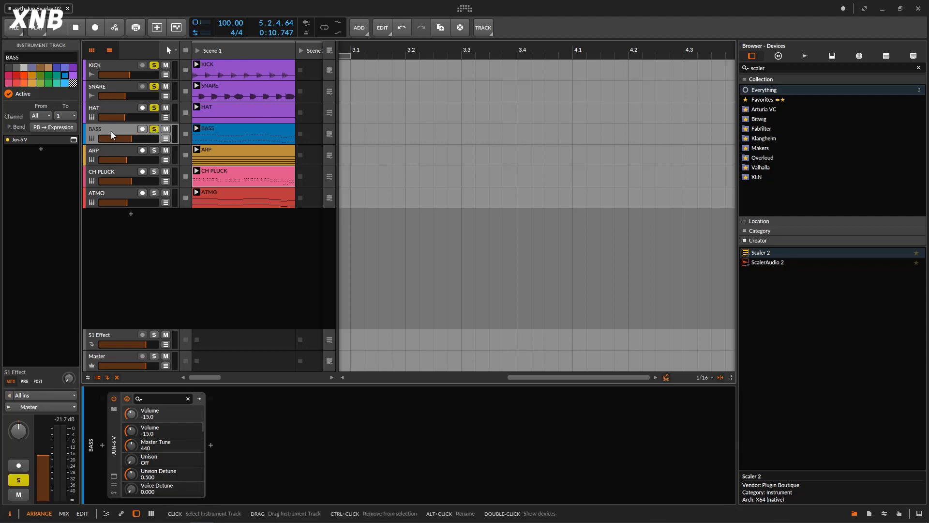
pyautogui.click(142, 129)
pyautogui.click(142, 129)
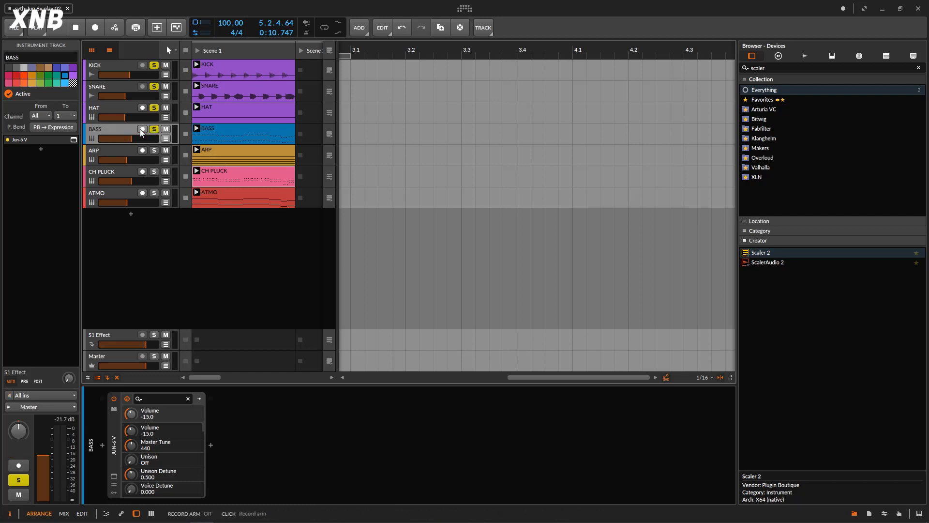
pyautogui.press('space')
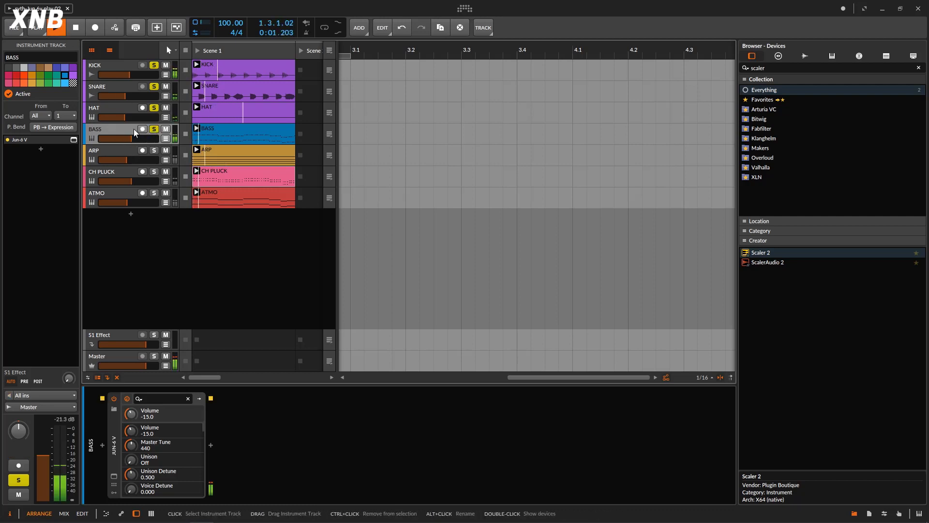
# - Open the BASS clip in the note editor, examine its note pattern during playback, and stop the transport
pyautogui.click(260, 134)
pyautogui.doubleClick(261, 133)
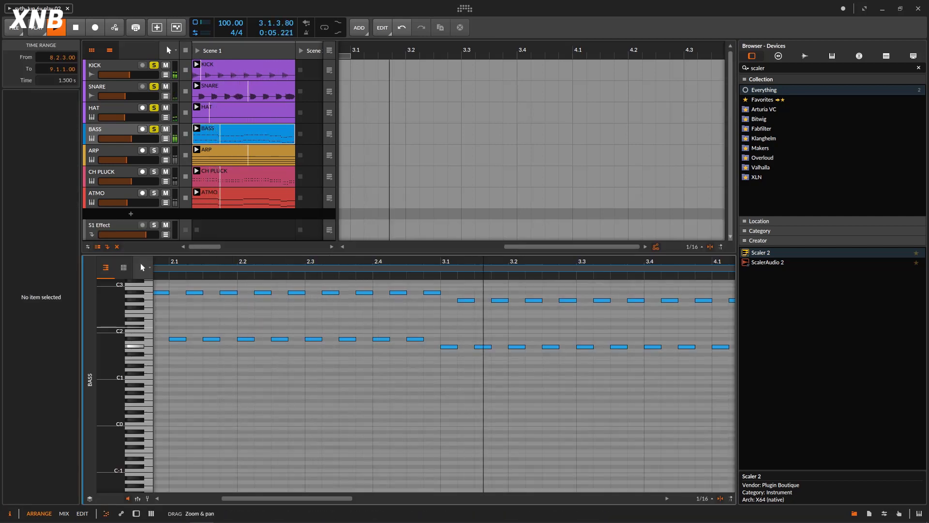
pyautogui.moveTo(120, 330); pyautogui.dragTo(139, 404)
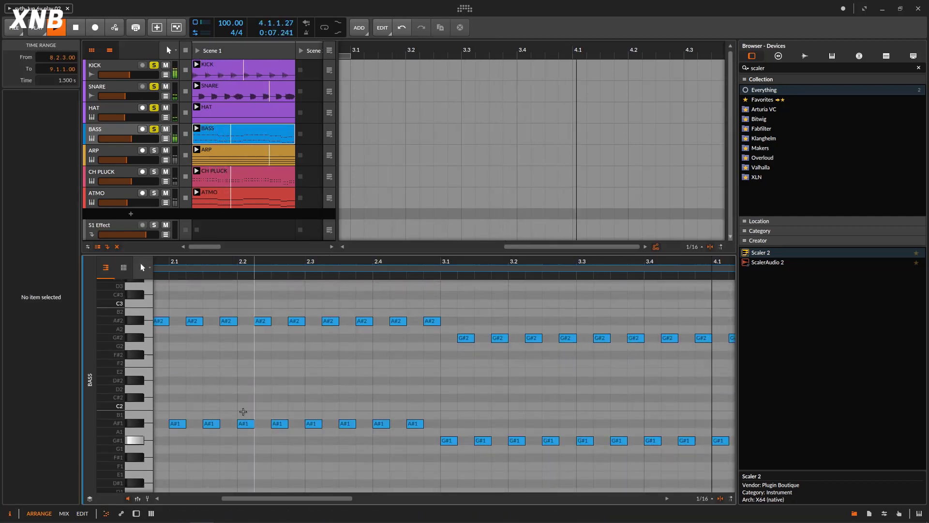
pyautogui.click(79, 30)
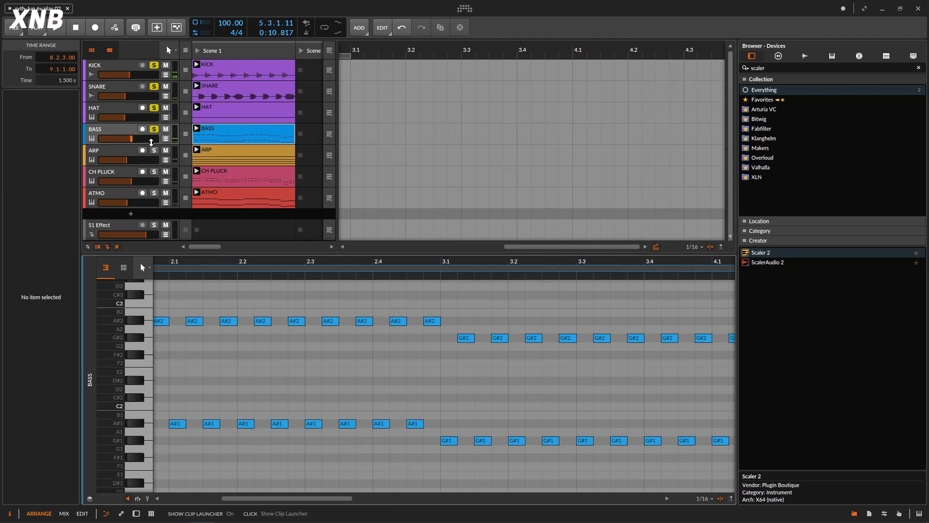
# - Return to the BASS track's device chain and open its Jun-6 V synth window for editing
pyautogui.press('d')
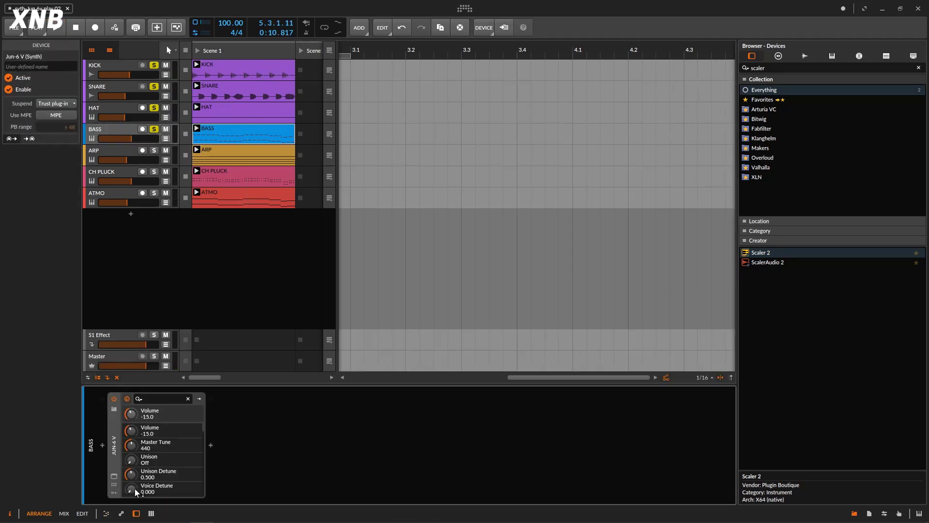
pyautogui.click(114, 476)
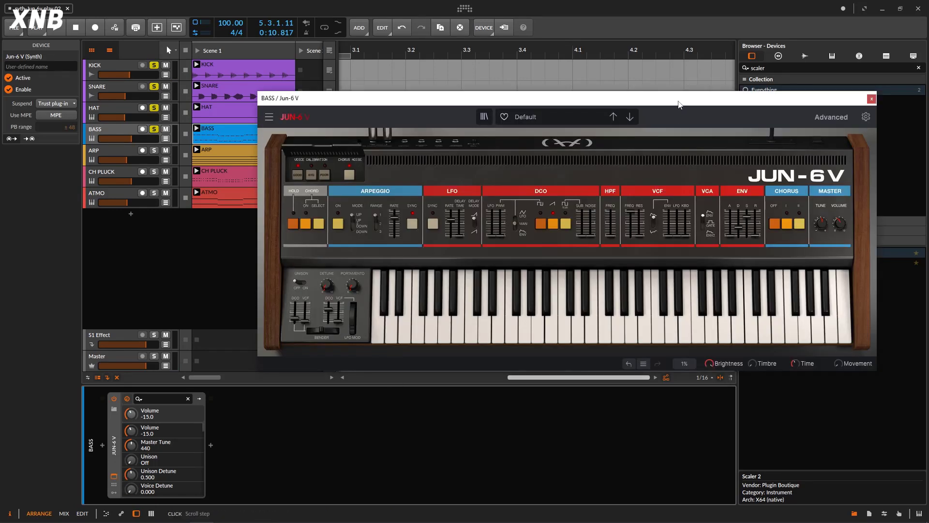
pyautogui.moveTo(661, 98); pyautogui.dragTo(578, 88)
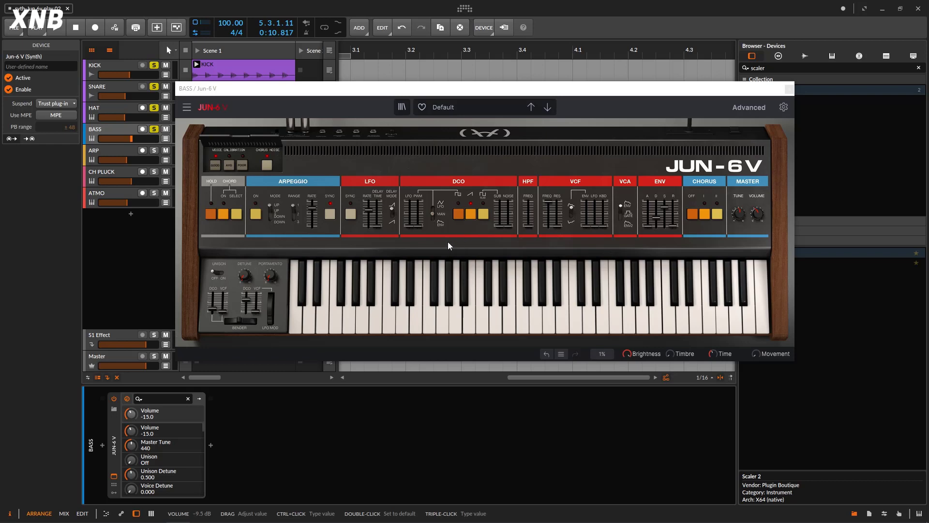
# - Enable the DCO sub and square waves on the bass synth and set the sub volume to 1.00
pyautogui.click(479, 220)
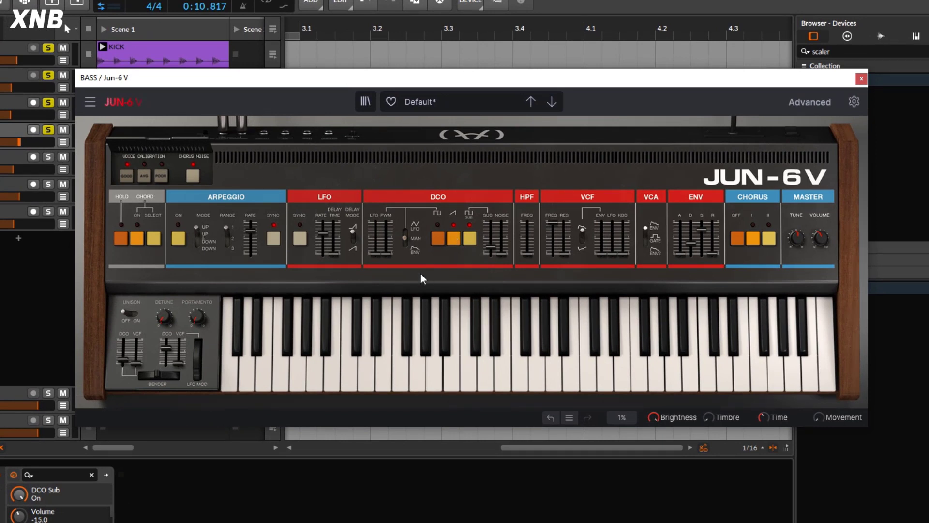
pyautogui.click(438, 237)
pyautogui.click(484, 247)
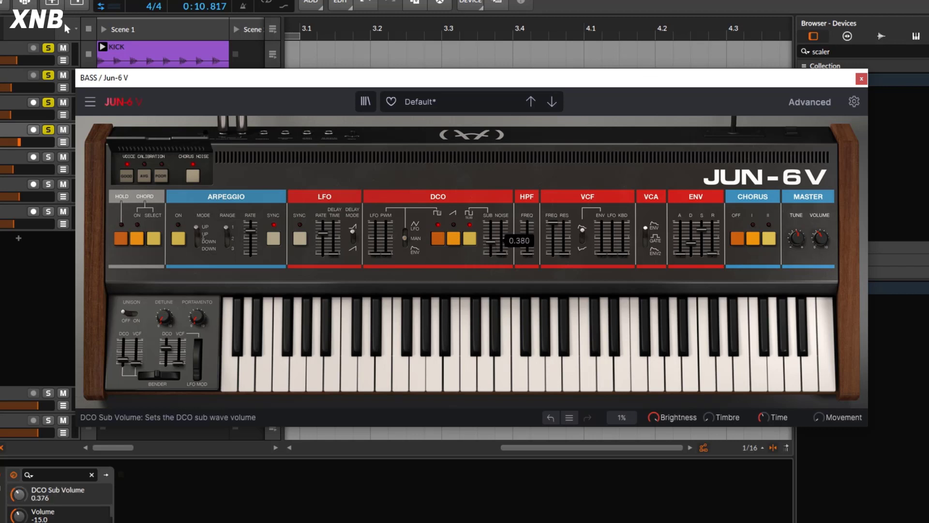
pyautogui.moveTo(491, 226); pyautogui.dragTo(490, 220)
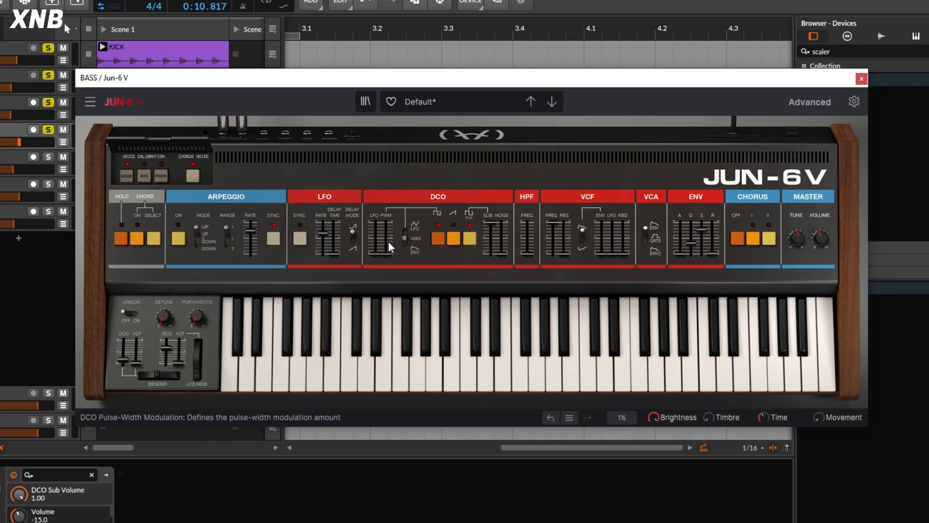
# - Switch the DCO pulse-width modulation source to the envelope and set its amount to 0.768
pyautogui.moveTo(405, 238); pyautogui.dragTo(386, 230)
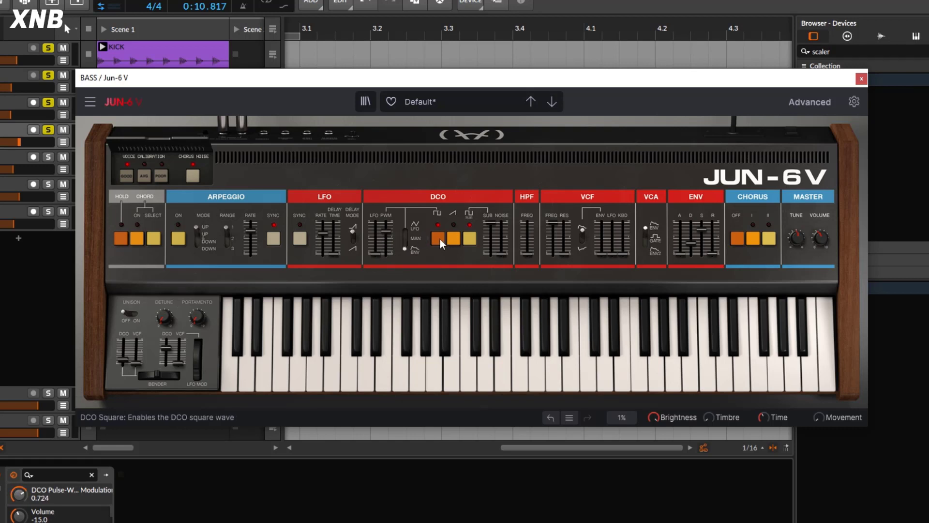
pyautogui.moveTo(389, 233); pyautogui.dragTo(389, 233)
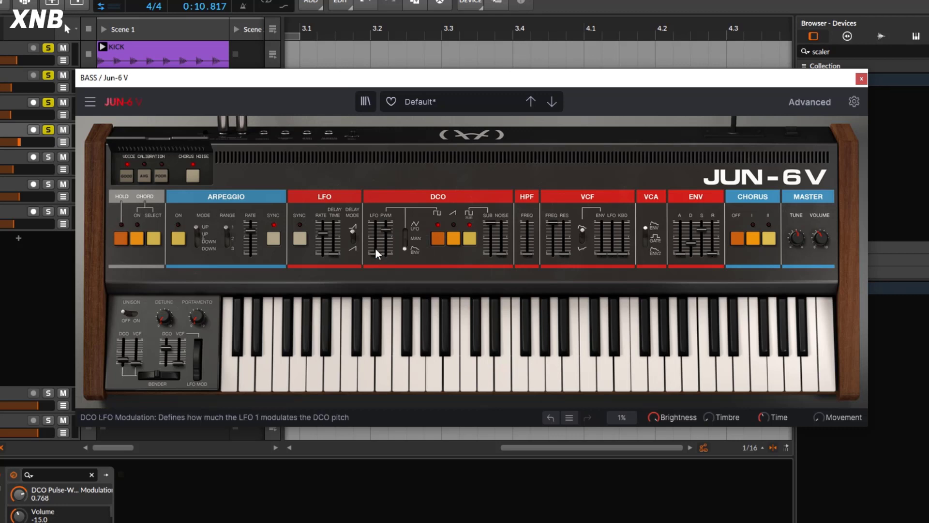
# - Set the LFO 1 delay time to 0.005 and fine-tune the DCO LFO modulation to 0.064 while auditioning the bass
pyautogui.moveTo(375, 251); pyautogui.dragTo(375, 252)
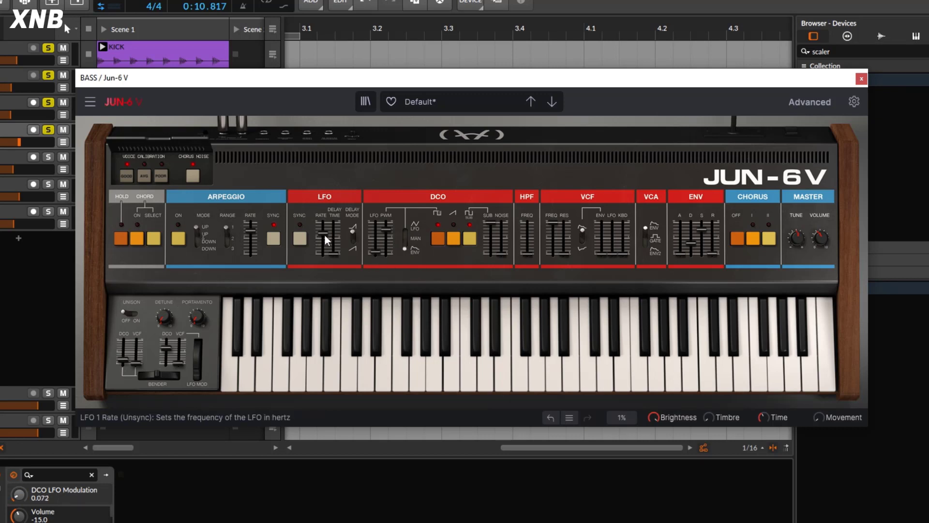
pyautogui.moveTo(339, 254); pyautogui.dragTo(339, 252)
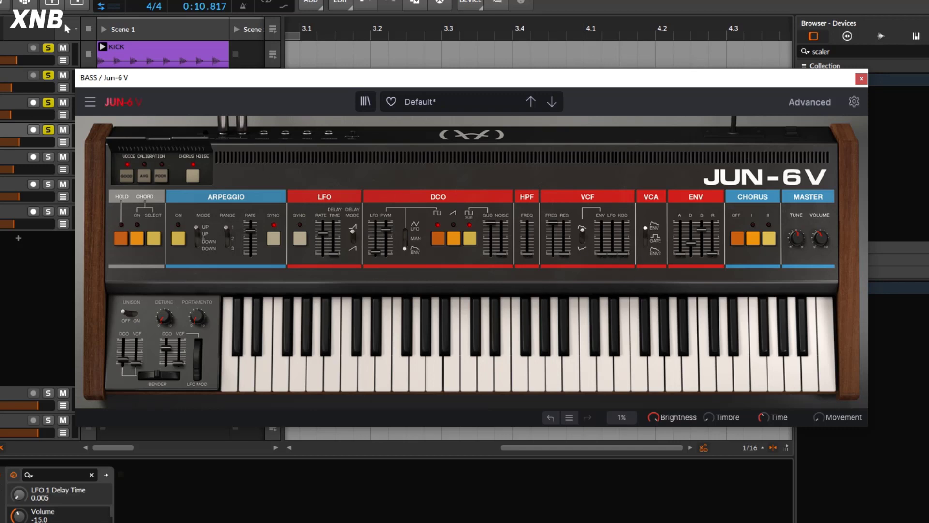
pyautogui.press('space')
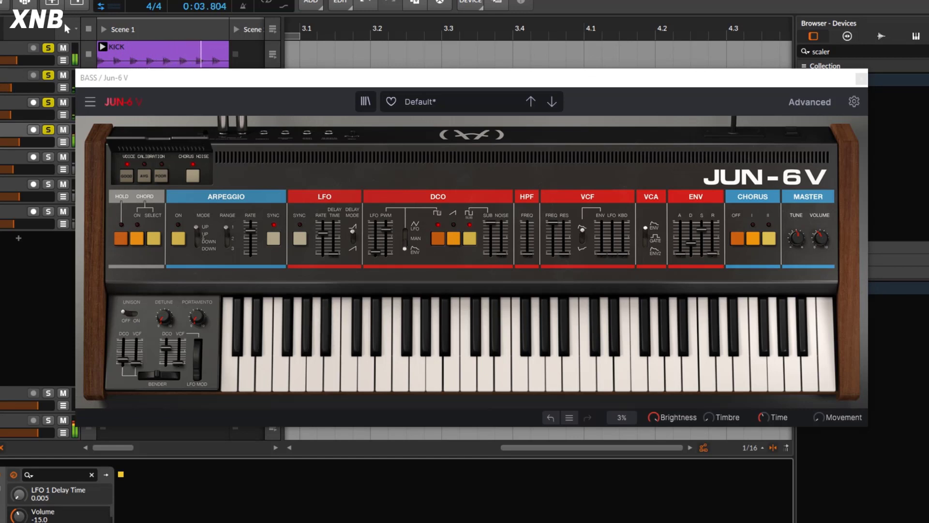
pyautogui.moveTo(378, 245)
pyautogui.mouseDown()
pyautogui.moveTo(378, 229)
pyautogui.moveTo(378, 252)
pyautogui.mouseUp()
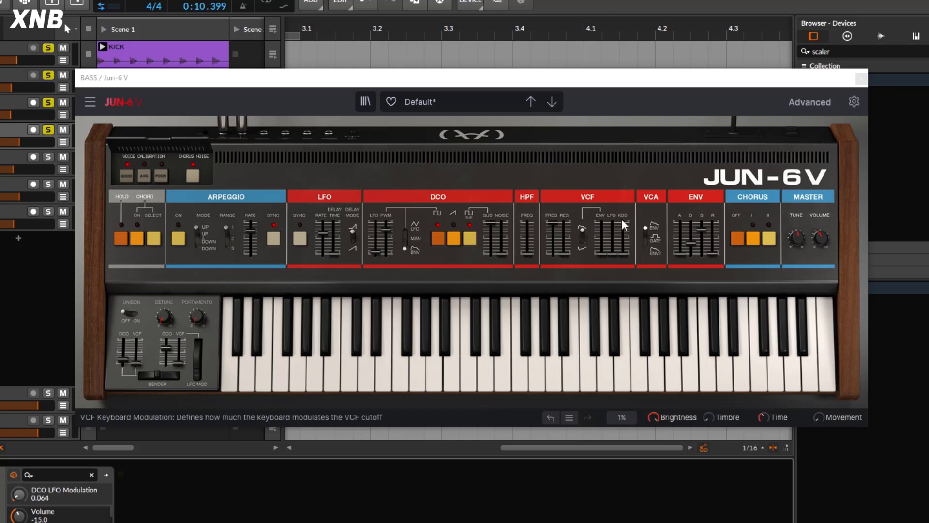
# - Adjust the VCF cutoff and set the VCF resonance to 0.240
pyautogui.click(552, 228)
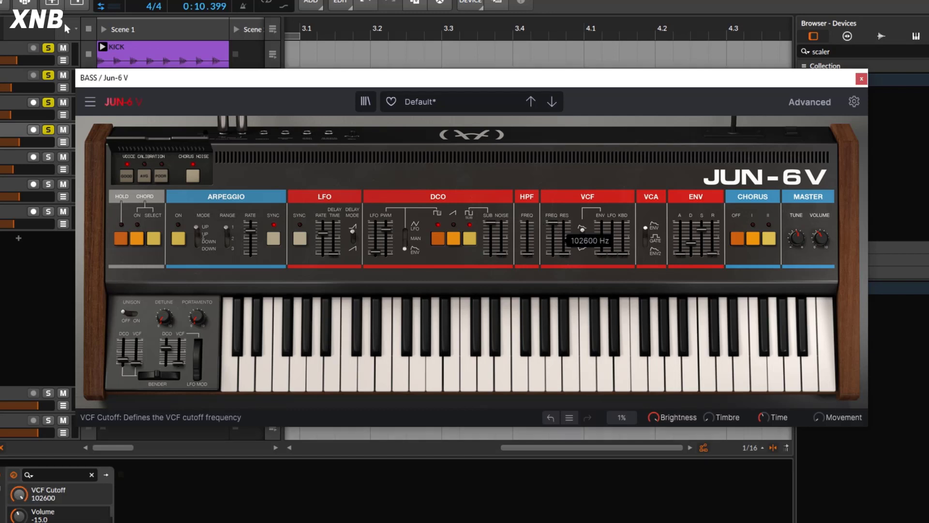
pyautogui.moveTo(552, 223); pyautogui.dragTo(564, 246)
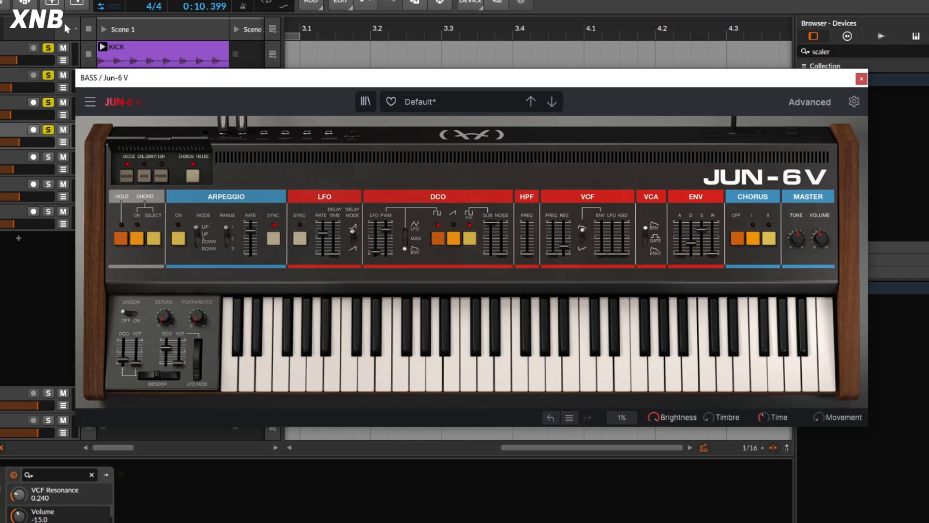
# - Play the bass and raise both the VCF envelope modulation and keyboard modulation to 1.00
pyautogui.press('space')
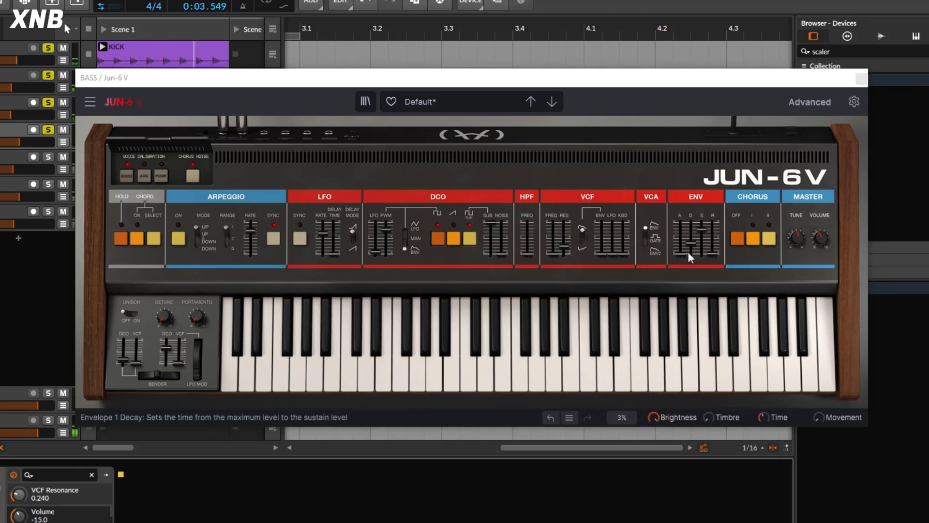
pyautogui.moveTo(597, 253); pyautogui.dragTo(605, 223)
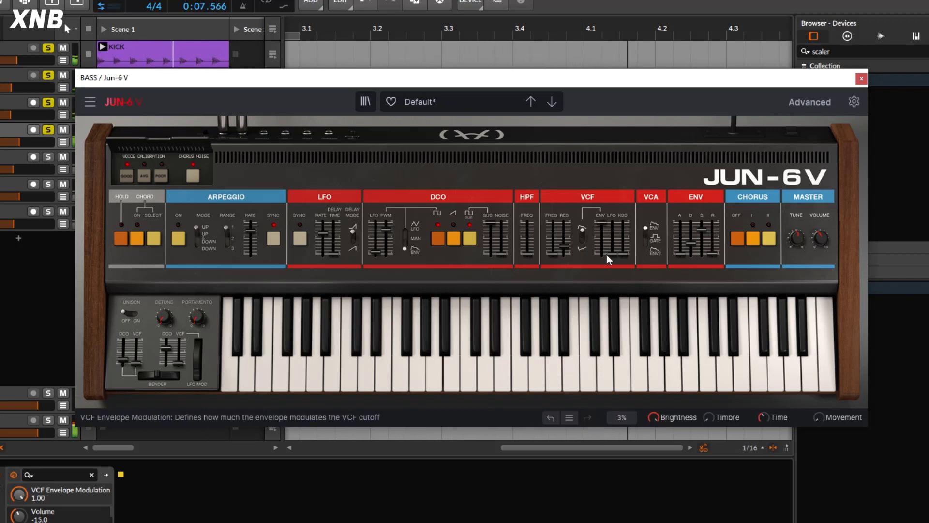
pyautogui.moveTo(626, 254); pyautogui.dragTo(624, 224)
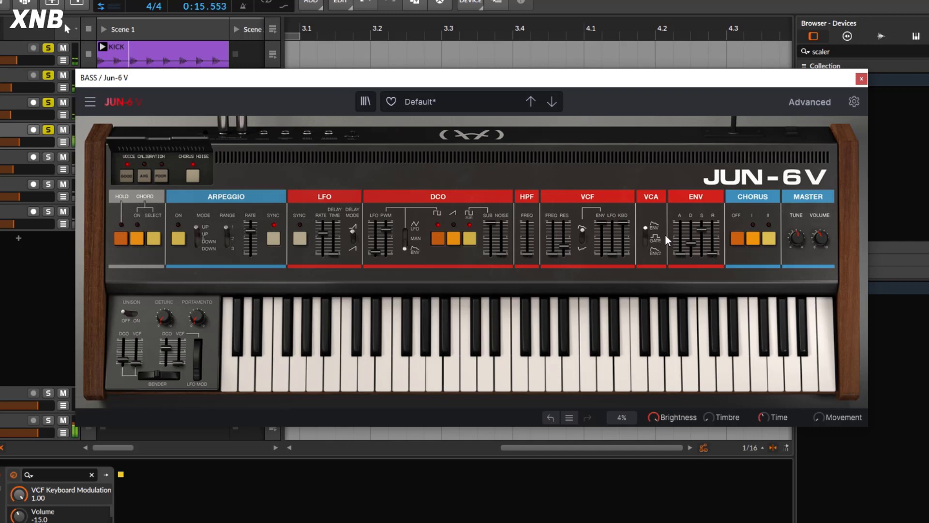
# - Shape envelope 1 with release 0.288, sustain 0.408 and decay 804 ms, and turn on chorus mode 1
pyautogui.moveTo(680, 254); pyautogui.dragTo(712, 245)
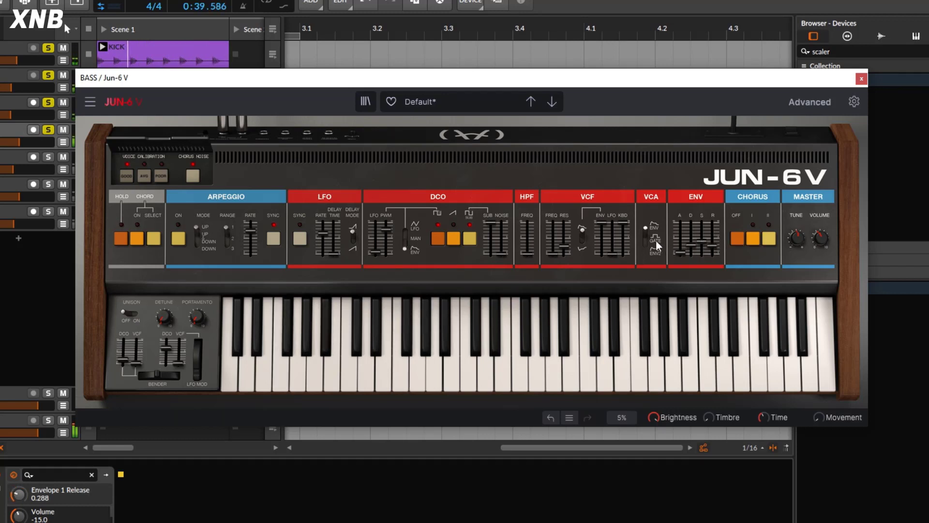
pyautogui.moveTo(683, 249)
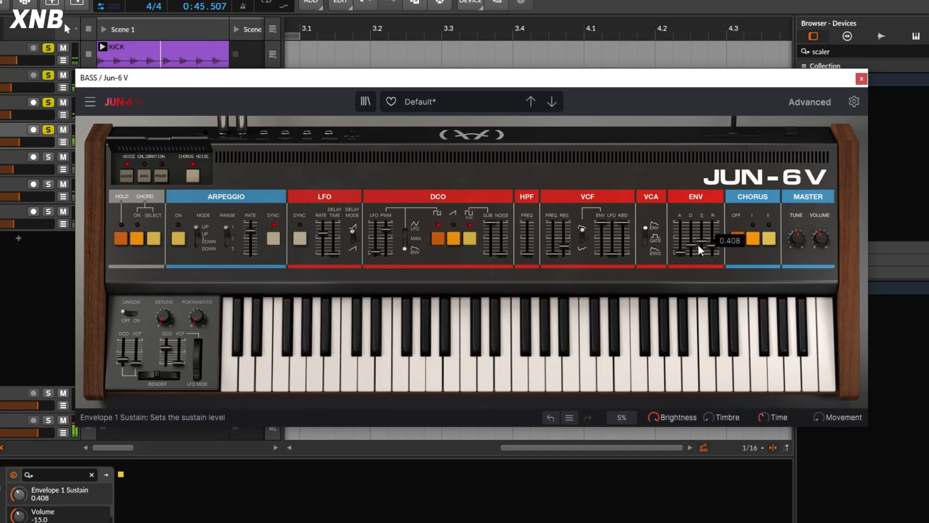
pyautogui.moveTo(691, 242)
pyautogui.mouseDown()
pyautogui.moveTo(691, 233)
pyautogui.moveTo(691, 241)
pyautogui.mouseUp()
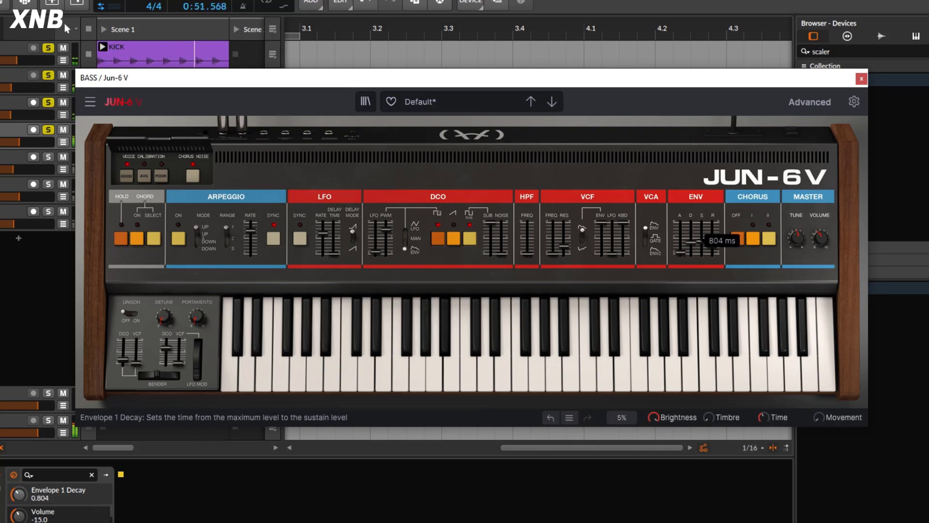
pyautogui.click(753, 238)
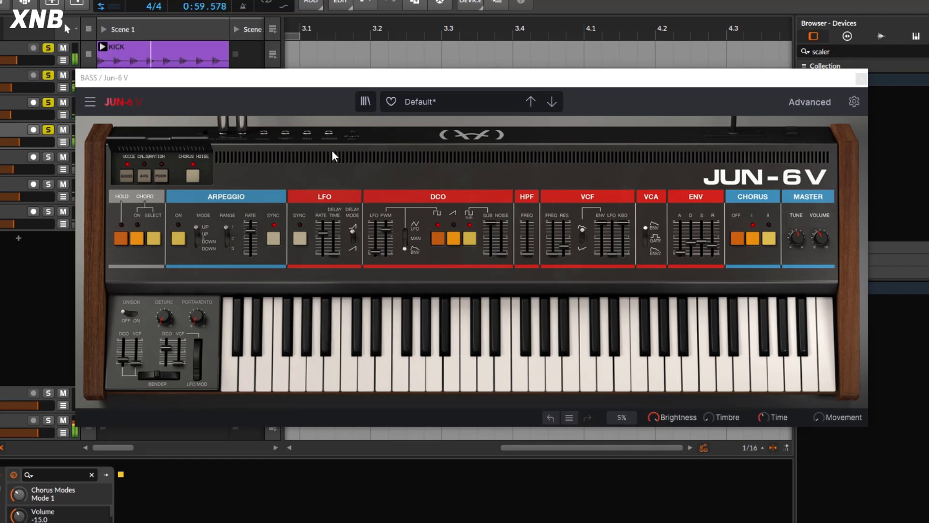
# - Turn off the chorus noise and, in the advanced section, assign velocity to modulate the VCF cutoff
pyautogui.click(193, 176)
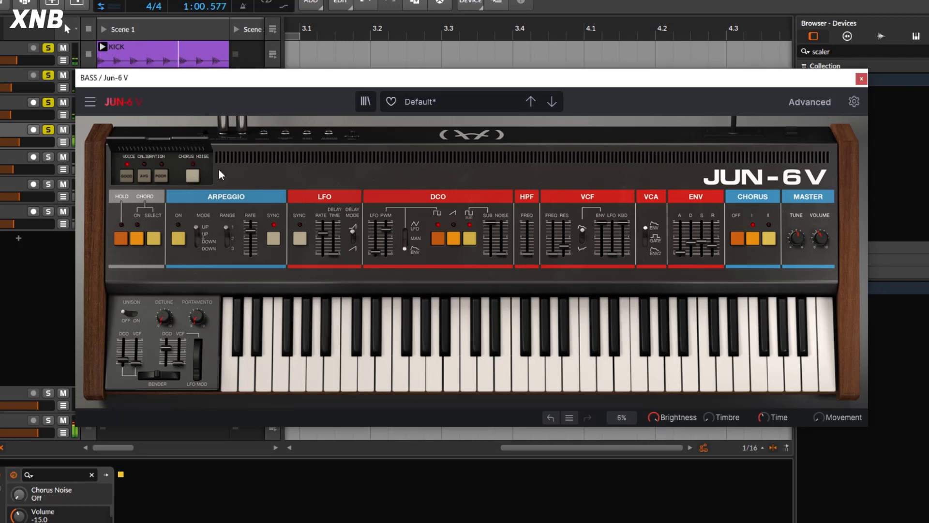
pyautogui.click(811, 102)
pyautogui.moveTo(768, 79); pyautogui.dragTo(785, 32)
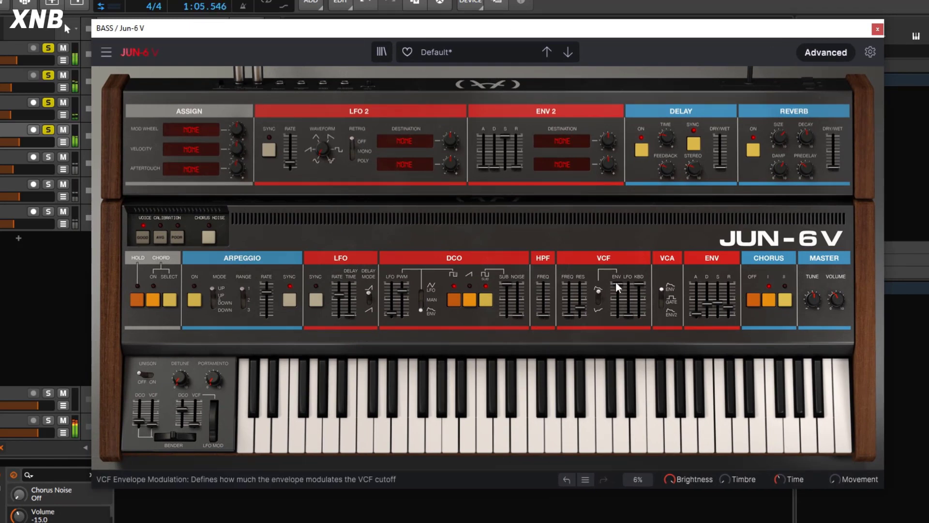
pyautogui.click(193, 151)
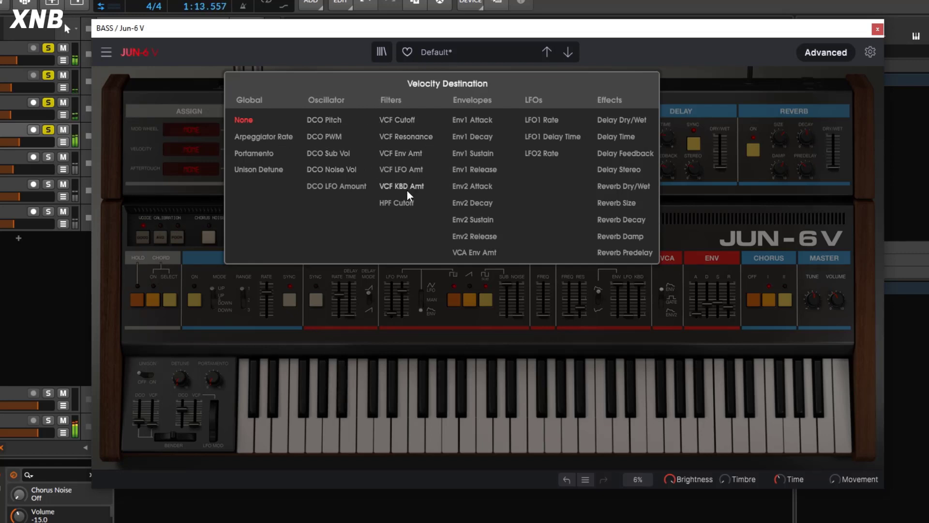
pyautogui.click(403, 120)
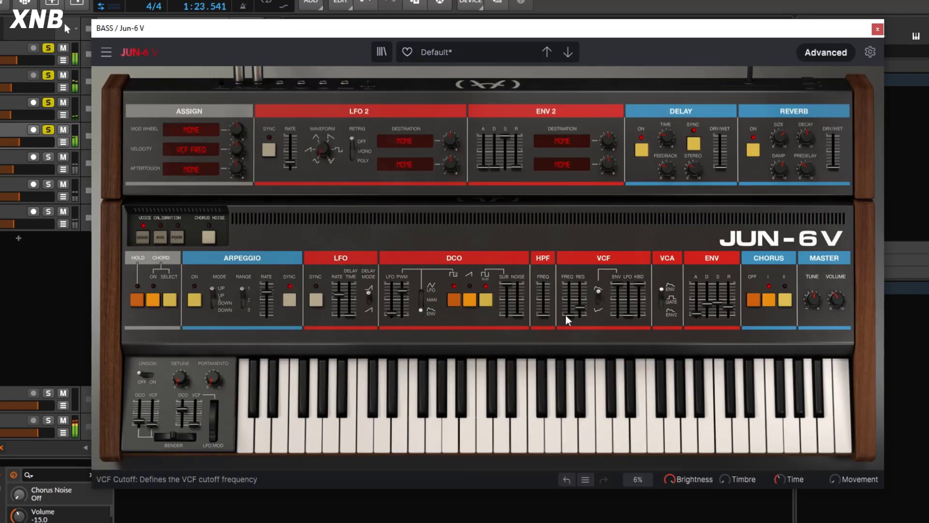
# - Tune the velocity modulation amount for the VCF cutoff by ear, trying values such as 0.109 and 1.00
pyautogui.moveTo(567, 316)
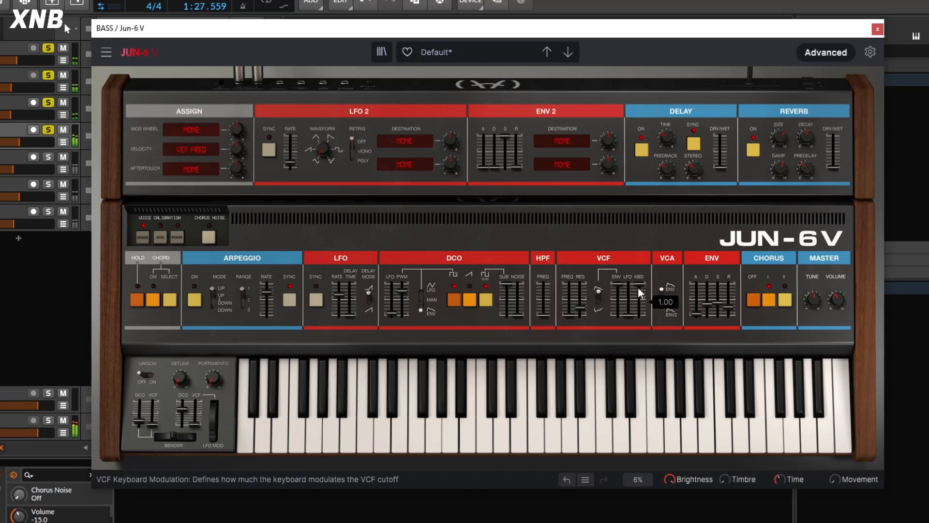
pyautogui.moveTo(237, 149)
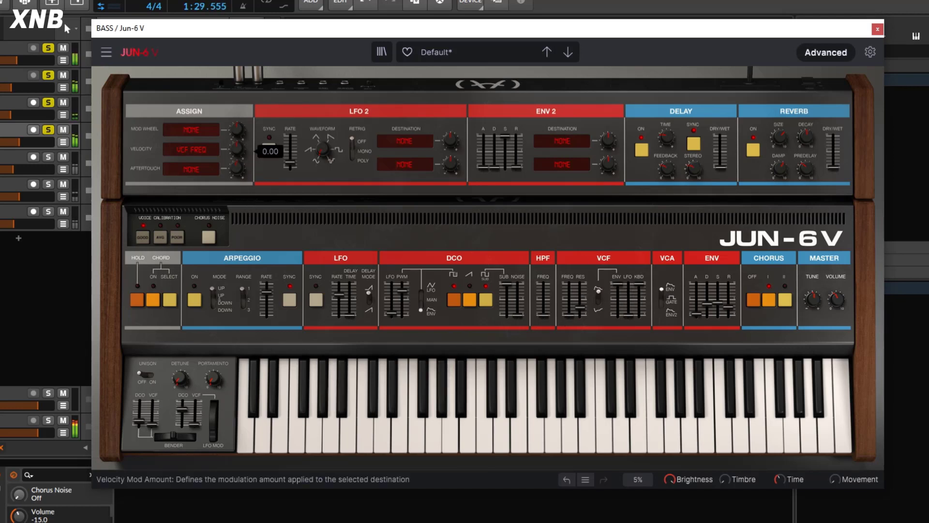
pyautogui.moveTo(237, 149); pyautogui.dragTo(237, 138)
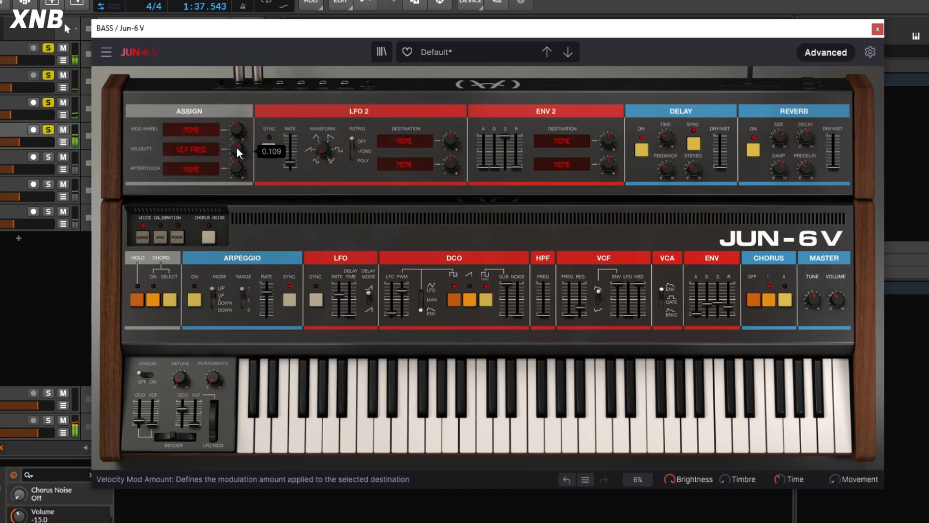
pyautogui.moveTo(237, 148); pyautogui.dragTo(237, 104)
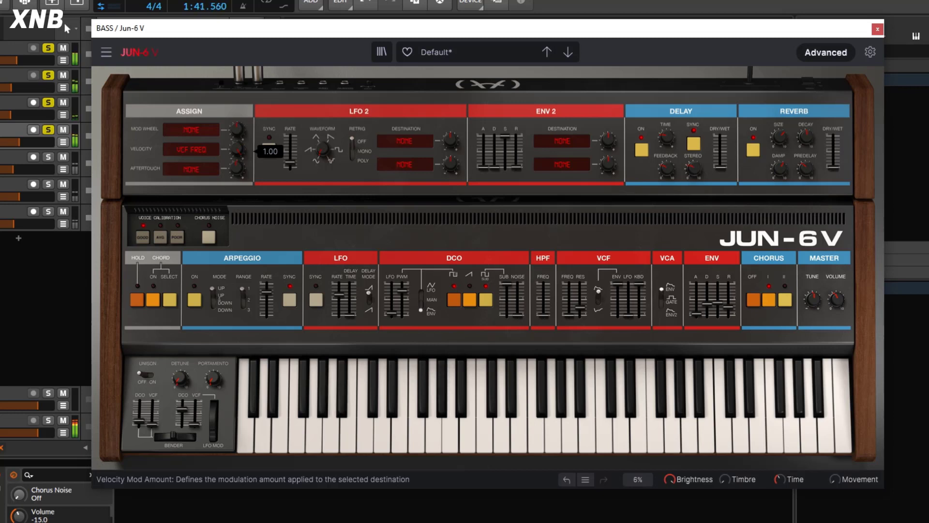
pyautogui.moveTo(237, 149)
pyautogui.mouseDown()
pyautogui.moveTo(237, 177)
pyautogui.moveTo(237, 145)
pyautogui.mouseUp()
pyautogui.moveTo(237, 149); pyautogui.dragTo(237, 152)
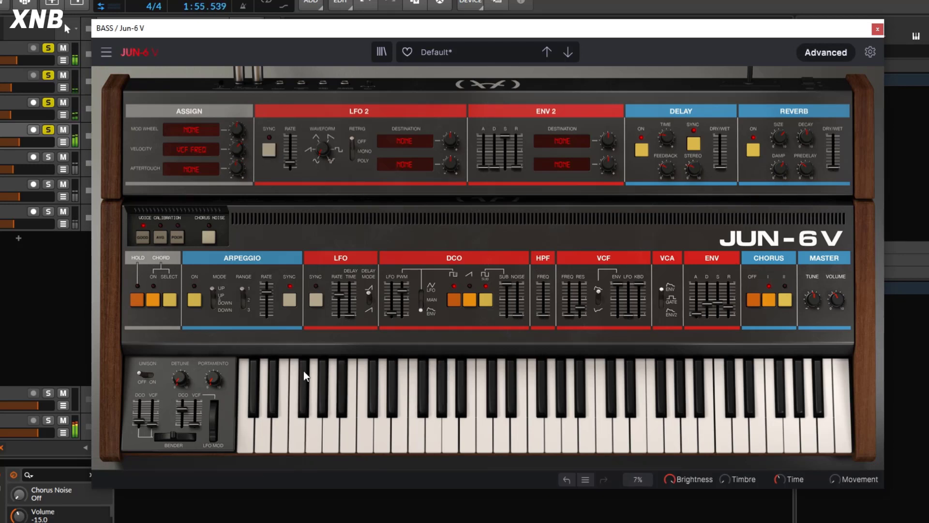
# - Try unison mode on the bass with the detune set to 0.173, and switch unison back off
pyautogui.click(154, 382)
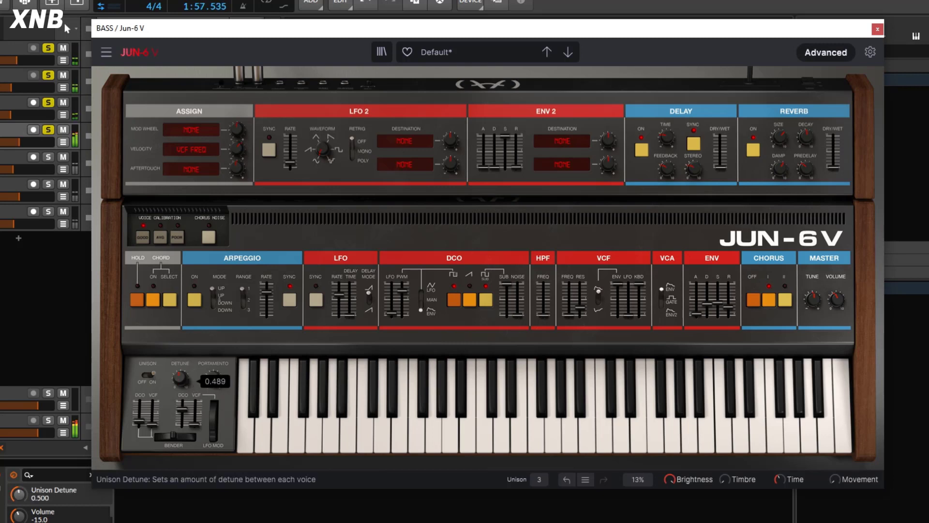
pyautogui.moveTo(180, 379)
pyautogui.moveTo(180, 379); pyautogui.dragTo(188, 385)
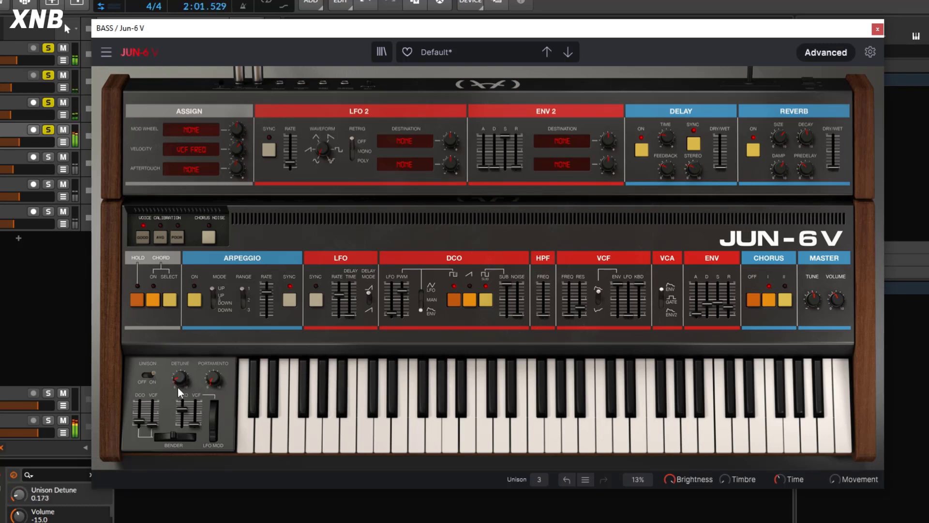
pyautogui.moveTo(152, 377)
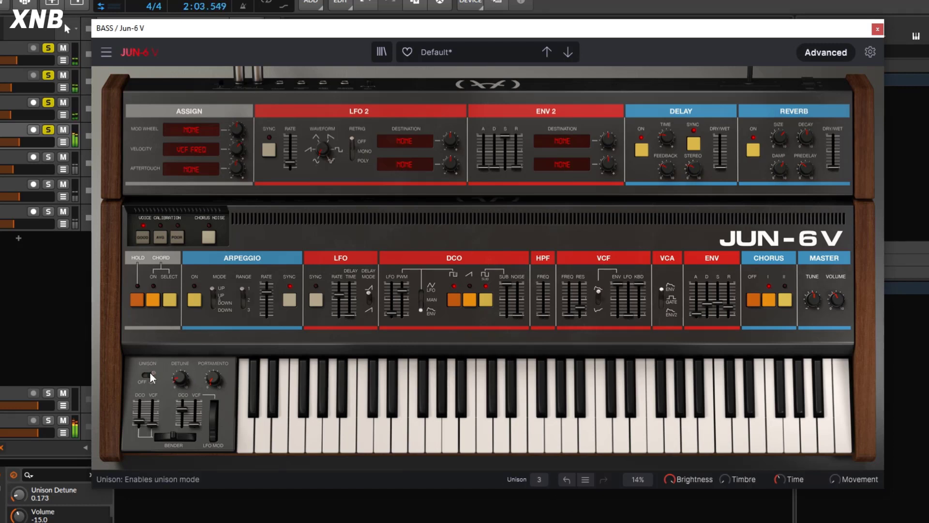
pyautogui.click(150, 377)
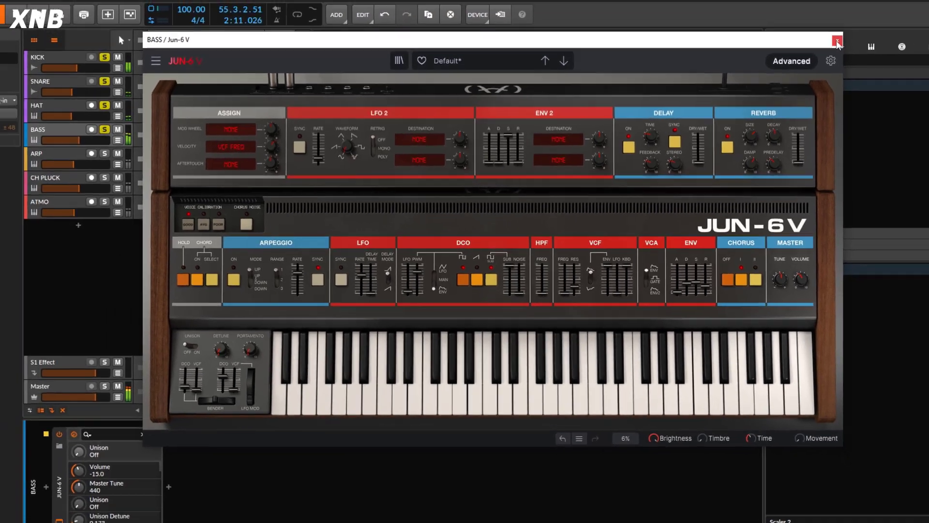
# - Close the bass synth window, set the BASS track volume to -10.2 dB and stop playback
pyautogui.click(877, 30)
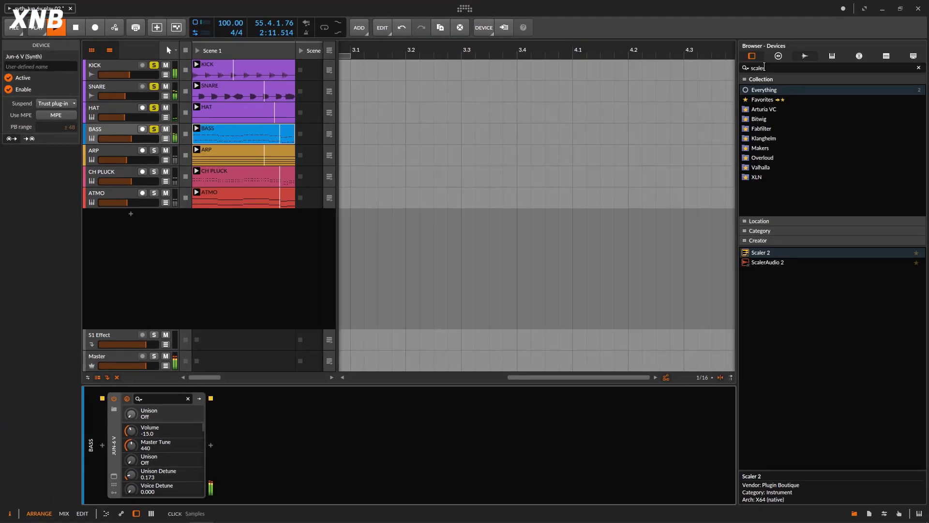
pyautogui.moveTo(145, 139); pyautogui.dragTo(143, 139)
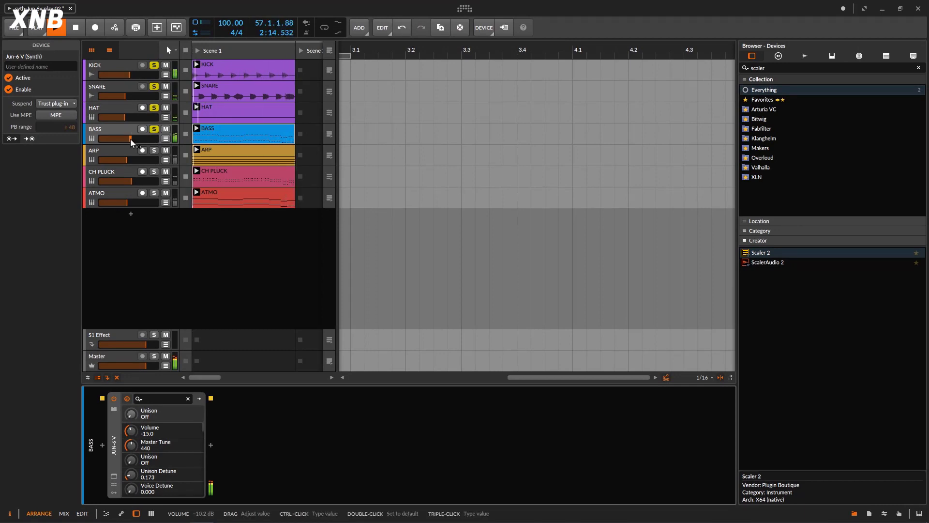
pyautogui.click(76, 29)
# - Add the ARP track to the solo group and audition Scene 1 with the ARP clip's notes open
pyautogui.click(154, 151)
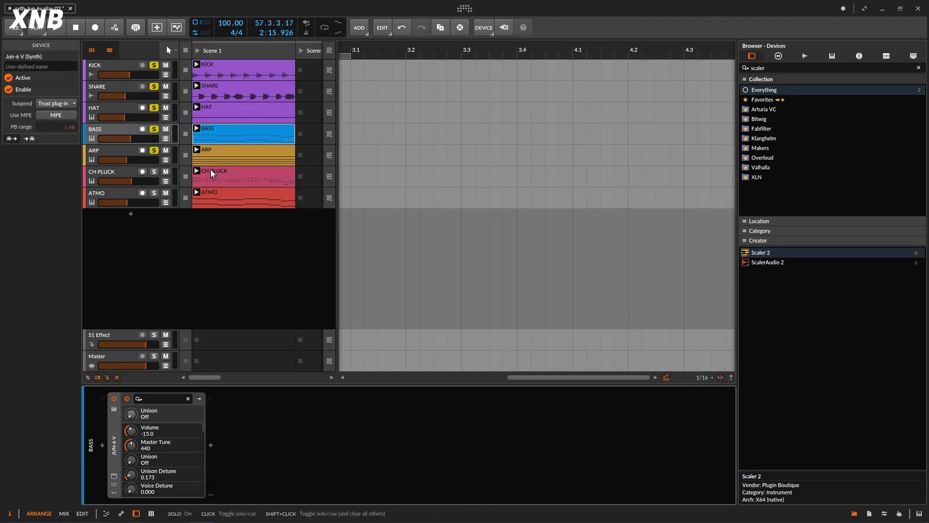
pyautogui.doubleClick(209, 158)
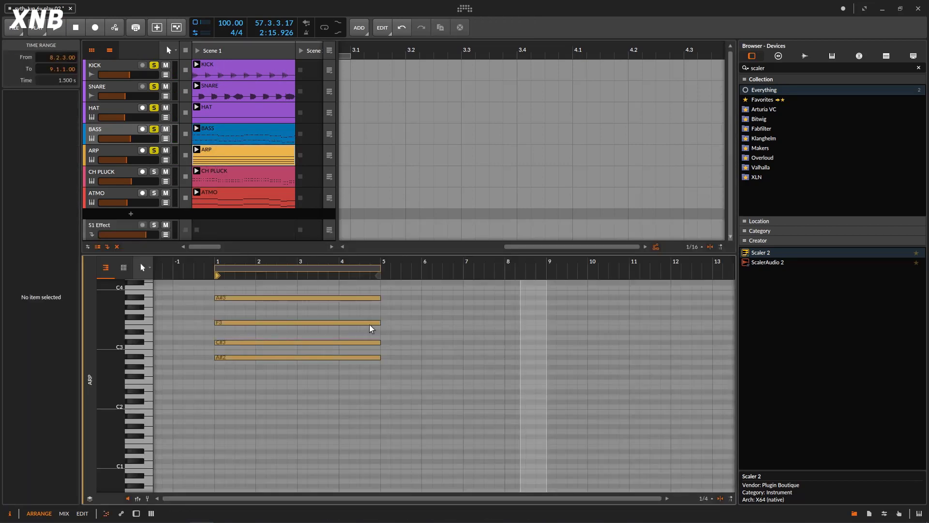
pyautogui.scroll(1, 325, 368)
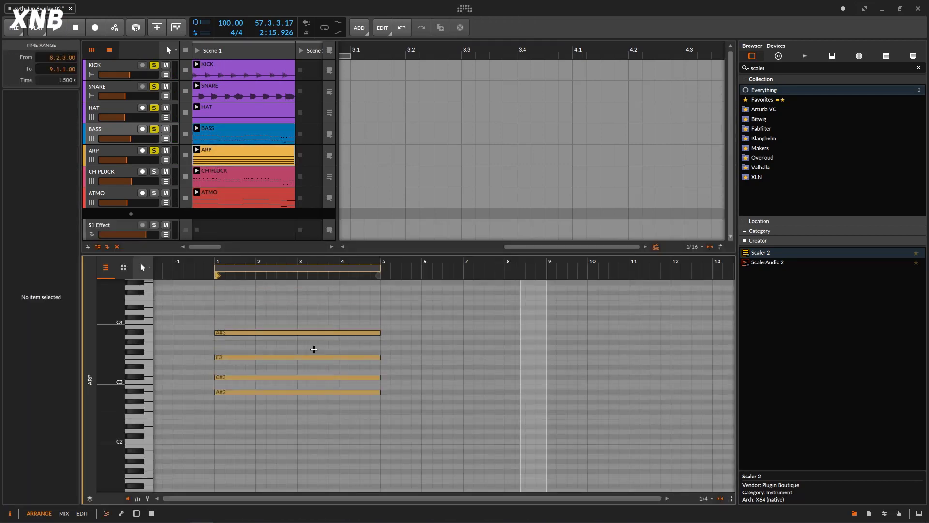
pyautogui.click(198, 51)
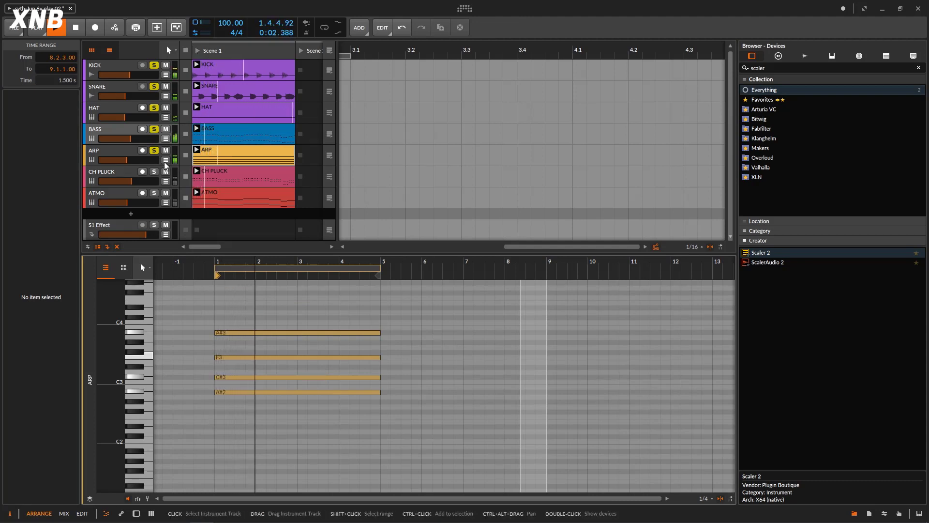
pyautogui.click(77, 30)
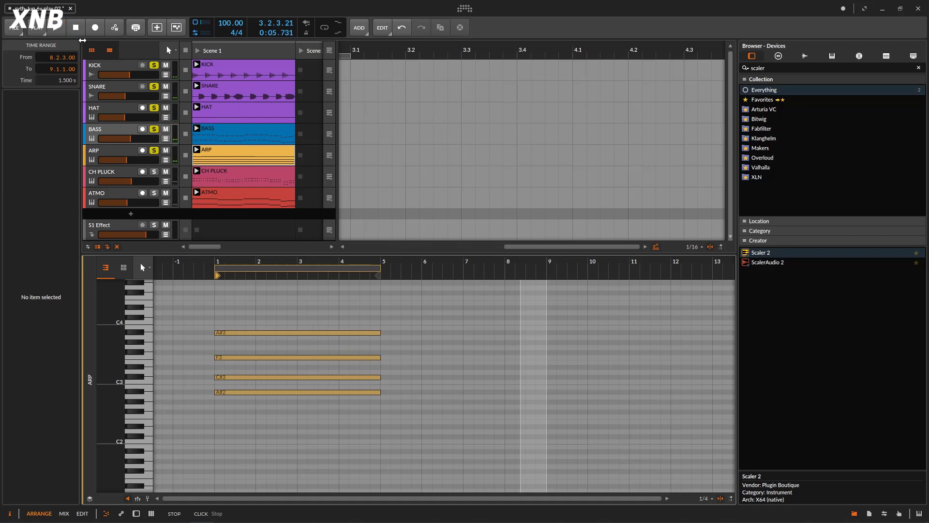
# - Open the ARP track's Jun-6 V interface and place its window clear for editing
pyautogui.click(126, 155)
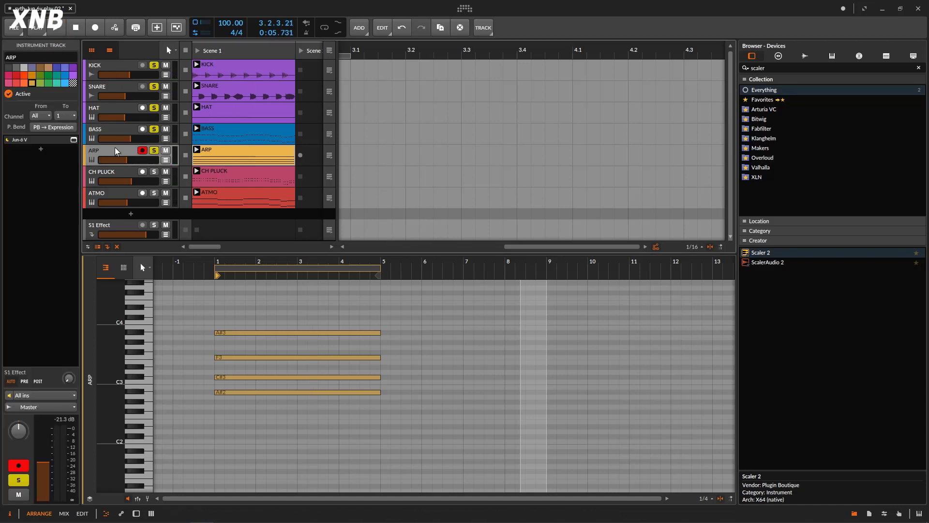
pyautogui.doubleClick(116, 153)
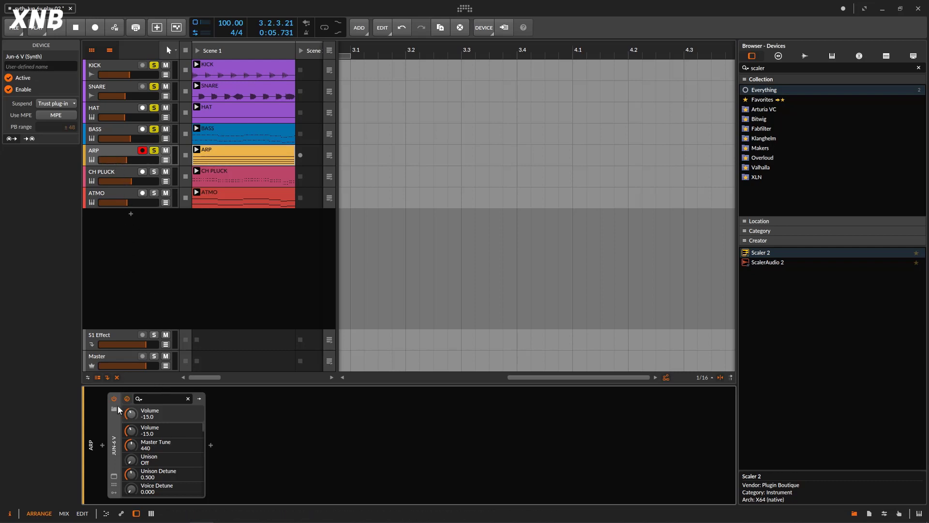
pyautogui.click(114, 475)
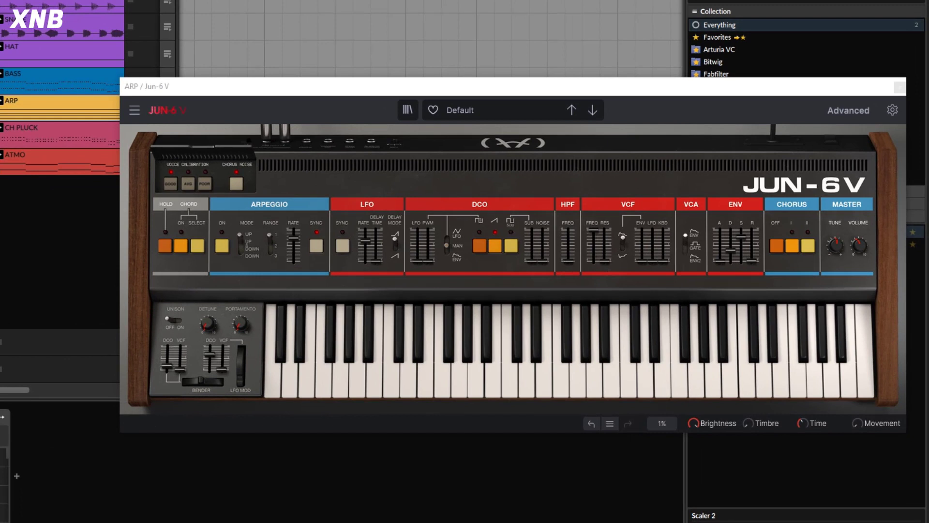
pyautogui.moveTo(458, 85); pyautogui.dragTo(396, 71)
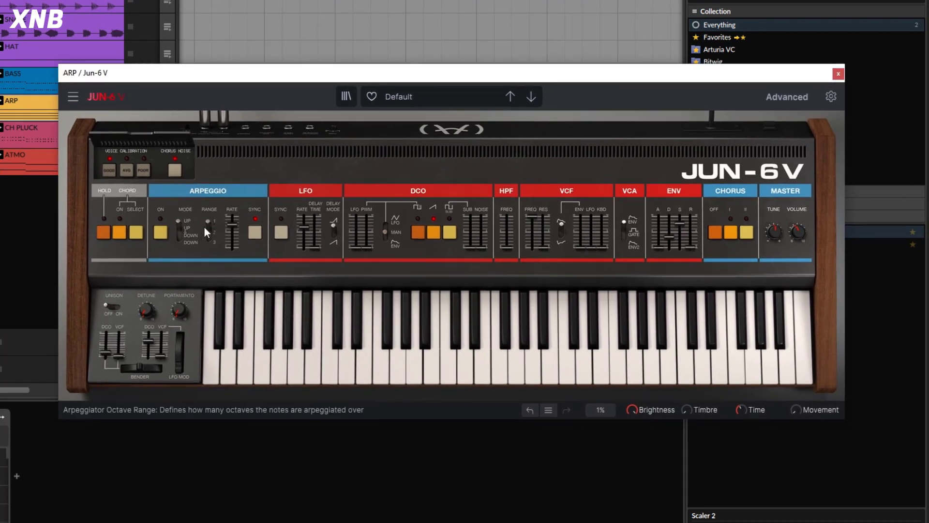
# - Turn on the arpeggiator with its octave range at 2 and the rate at 1/16, and start playback
pyautogui.click(161, 235)
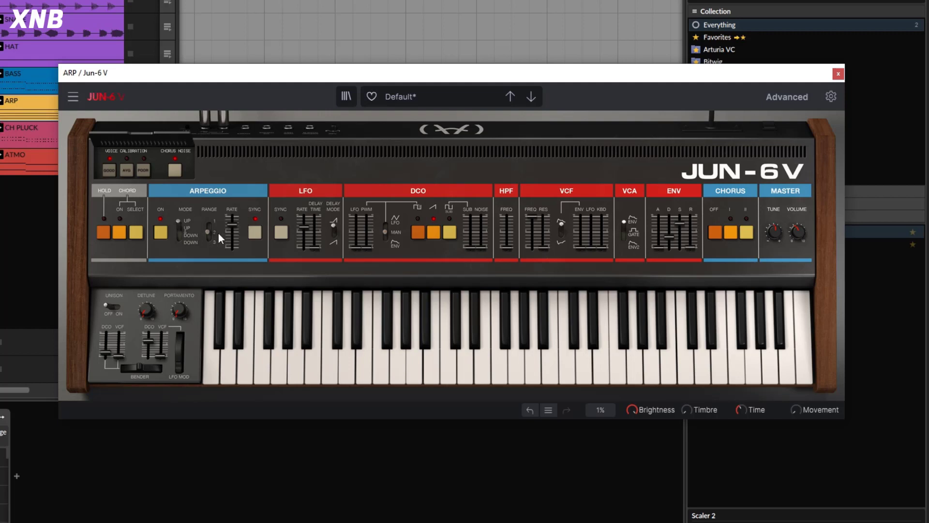
pyautogui.moveTo(231, 238)
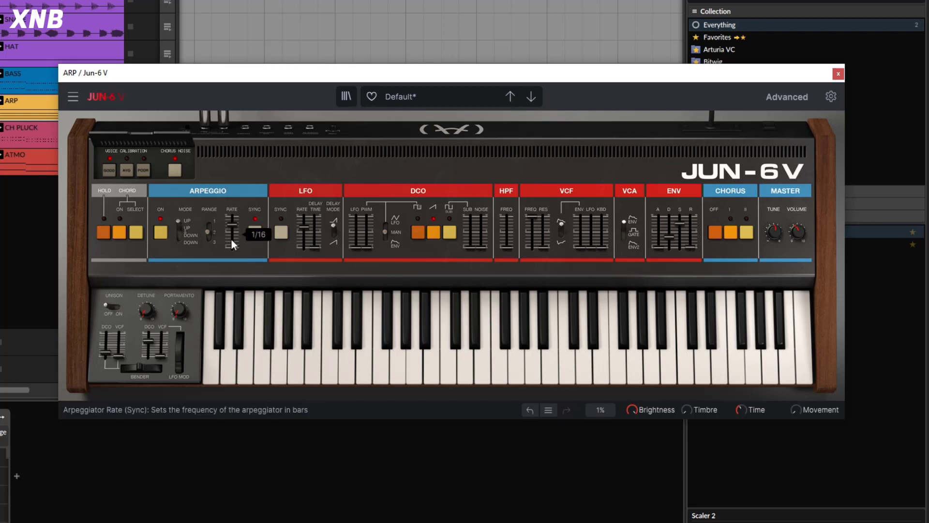
pyautogui.press('space')
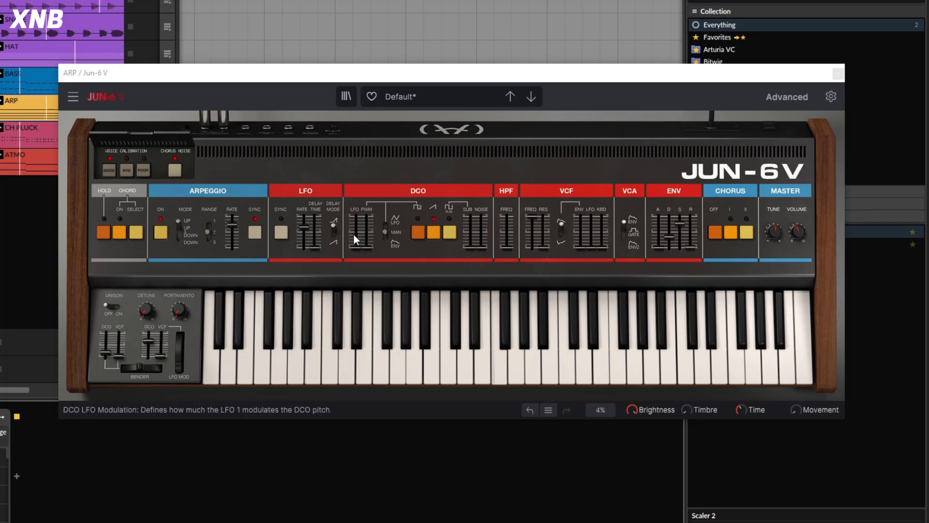
pyautogui.moveTo(352, 235)
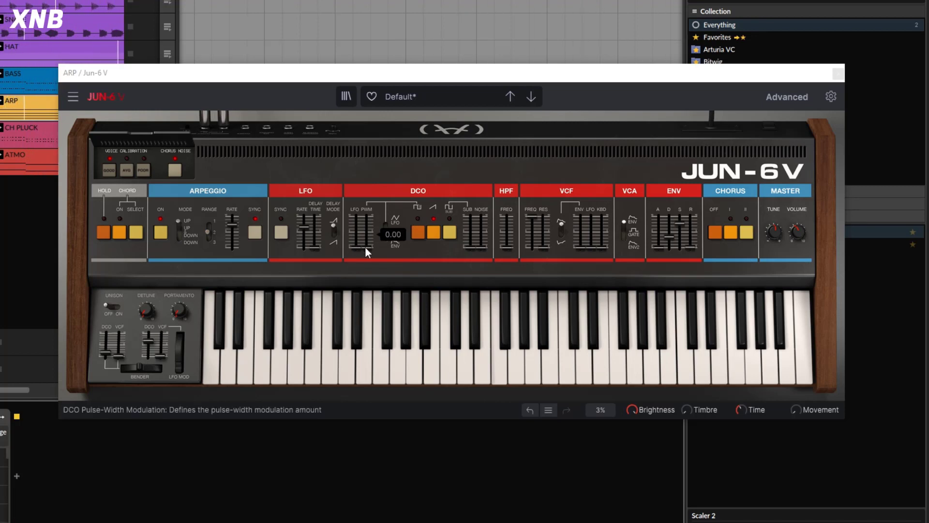
# - Switch the DCO from saw to the pulse and sub waves, and raise the sub level and pulse-width modulation
pyautogui.click(434, 235)
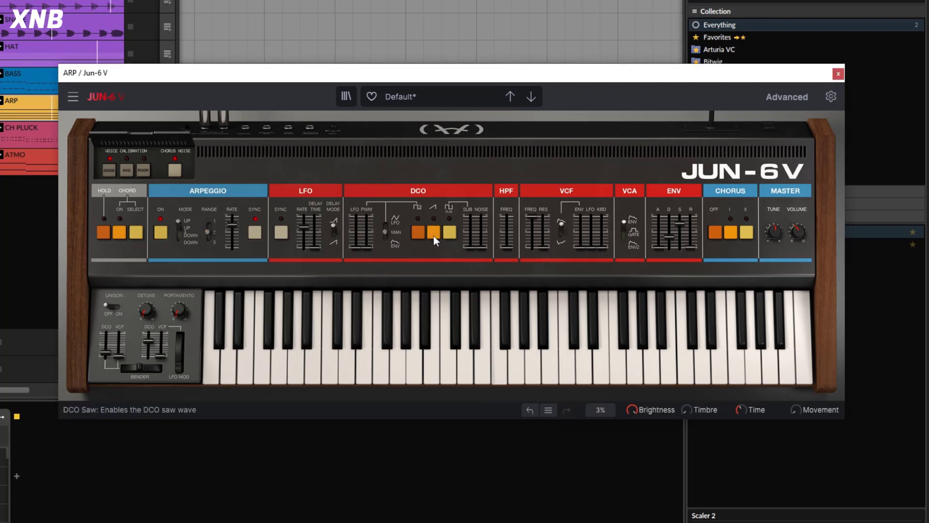
pyautogui.click(419, 235)
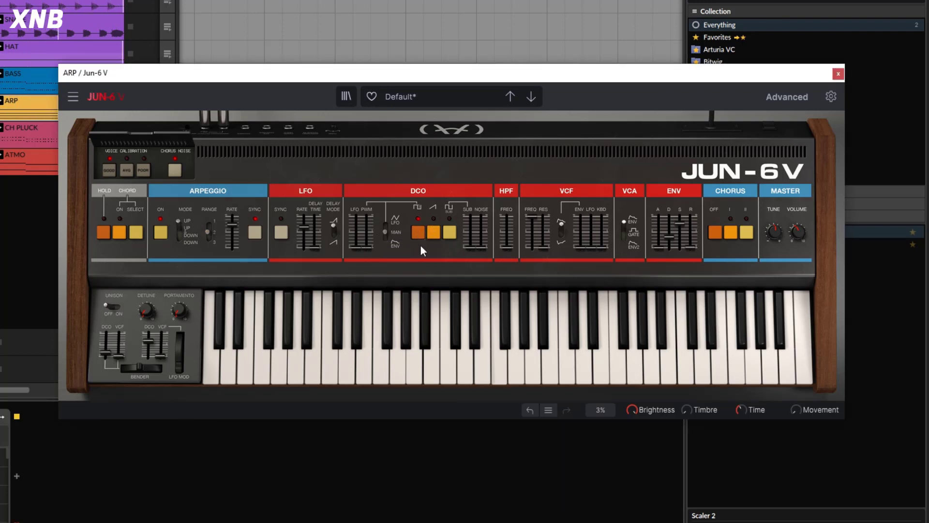
pyautogui.click(448, 234)
pyautogui.moveTo(472, 248); pyautogui.dragTo(469, 231)
pyautogui.moveTo(367, 244); pyautogui.dragTo(367, 241)
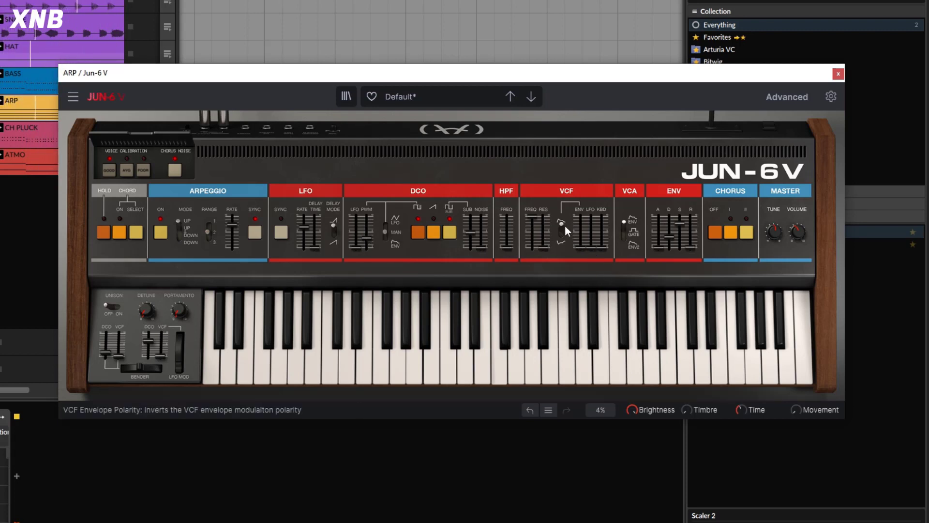
# - Lower the VCF cutoff and raise the VCF envelope modulation for the arp sound
pyautogui.moveTo(534, 217); pyautogui.dragTo(534, 239)
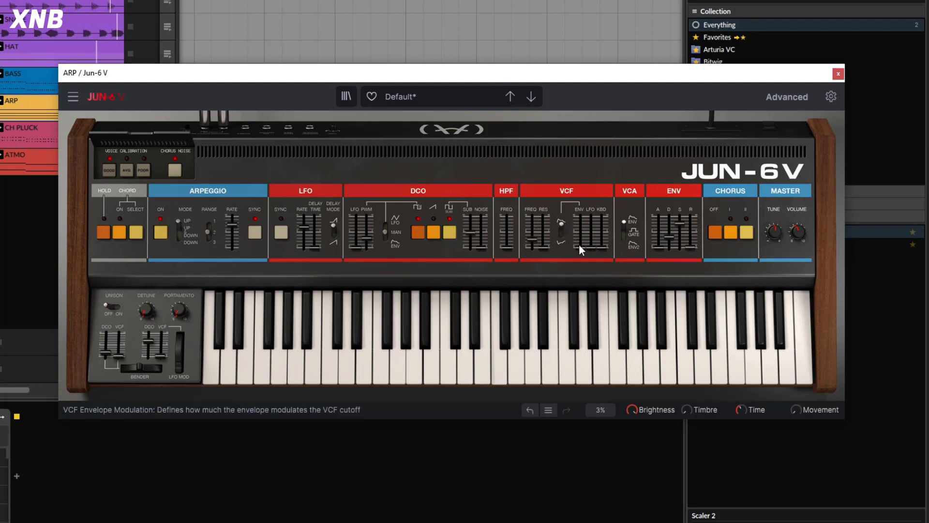
pyautogui.moveTo(580, 248)
pyautogui.moveTo(579, 247); pyautogui.dragTo(590, 230)
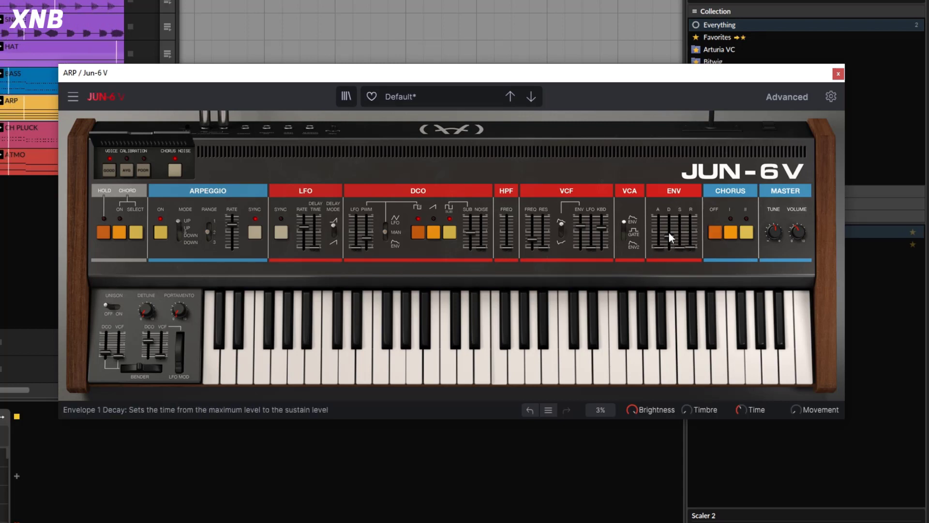
# - Shape the ARP envelope with decay at 3.160 s, sustain at 0.240 and release at 10.5 s, and stop playback
pyautogui.moveTo(669, 236); pyautogui.dragTo(669, 227)
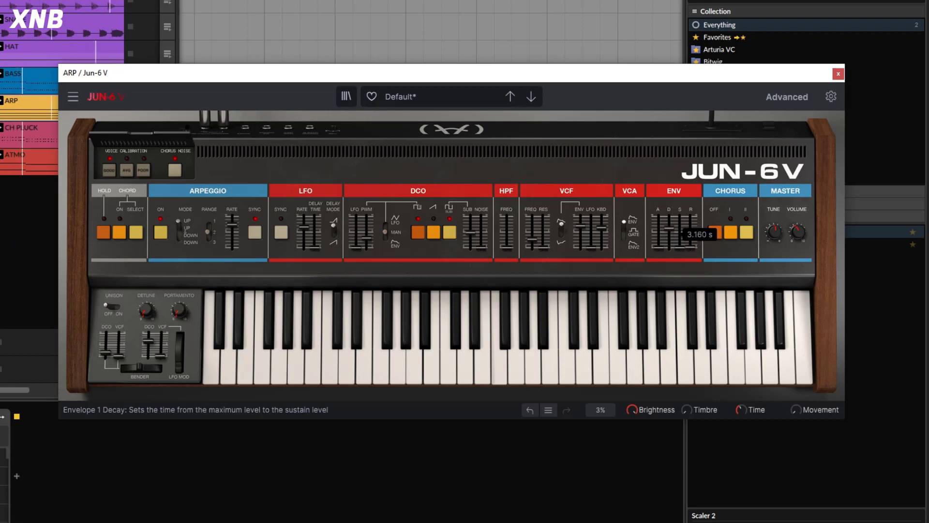
pyautogui.moveTo(680, 247); pyautogui.dragTo(680, 240)
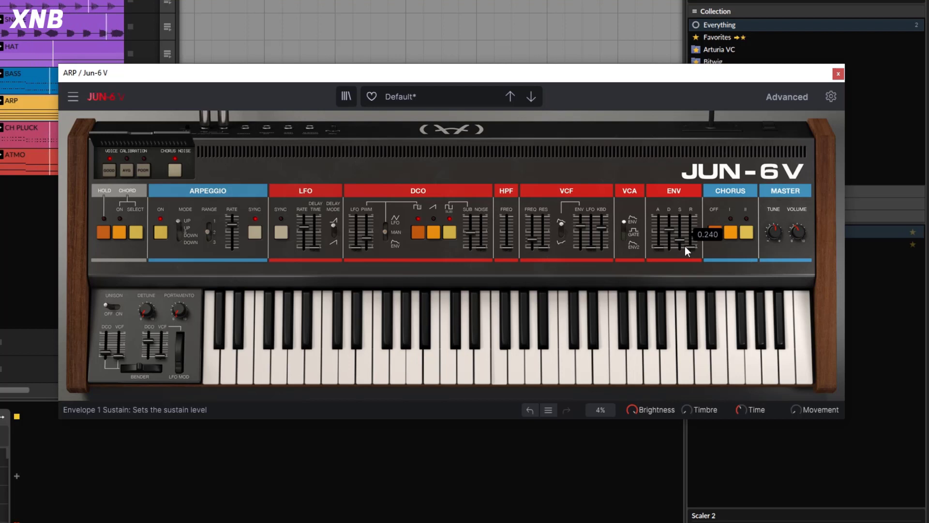
pyautogui.moveTo(691, 247); pyautogui.dragTo(691, 236)
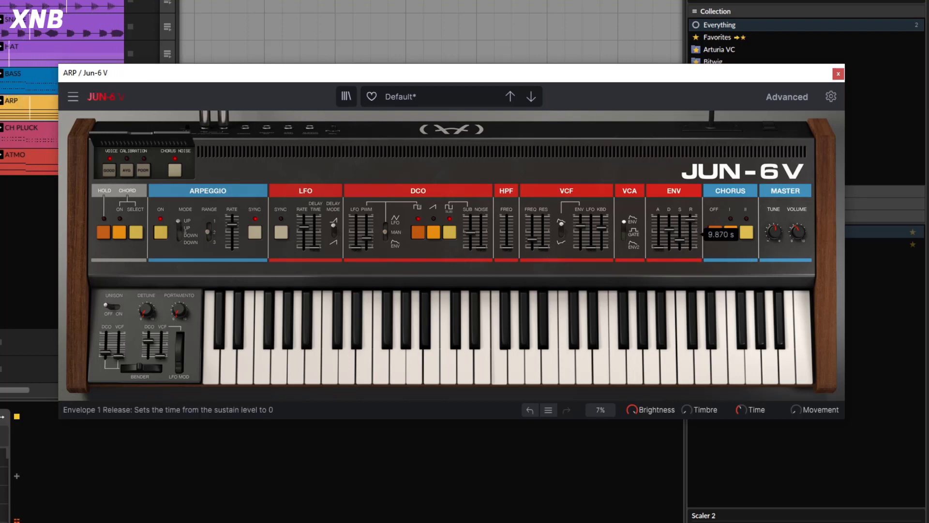
pyautogui.moveTo(691, 219); pyautogui.dragTo(690, 218)
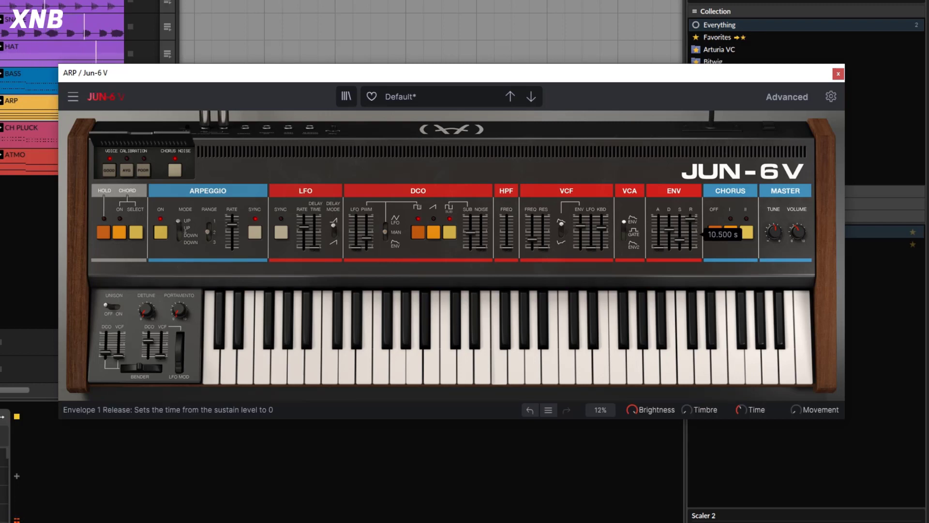
pyautogui.press('space')
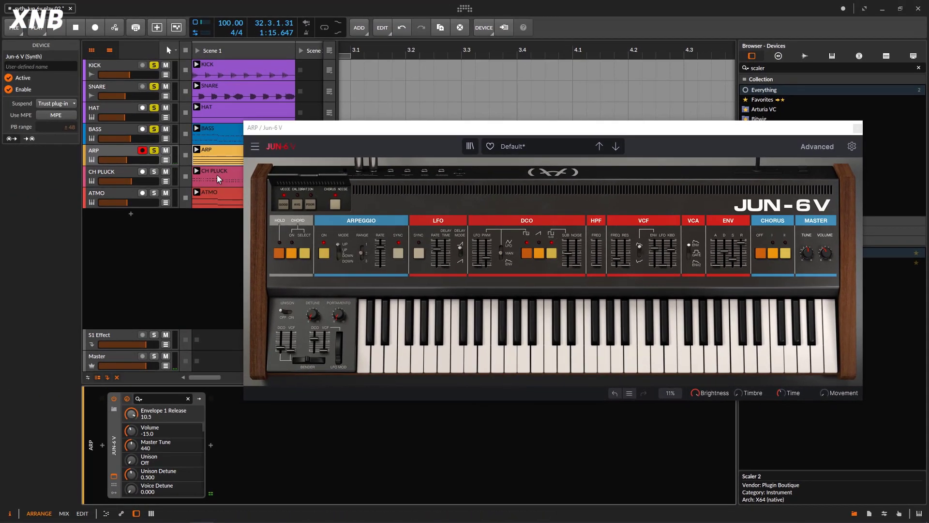
# - Move the synth window off the track clips, select the CH PLUCK track and start playback
pyautogui.moveTo(325, 134); pyautogui.dragTo(387, 112)
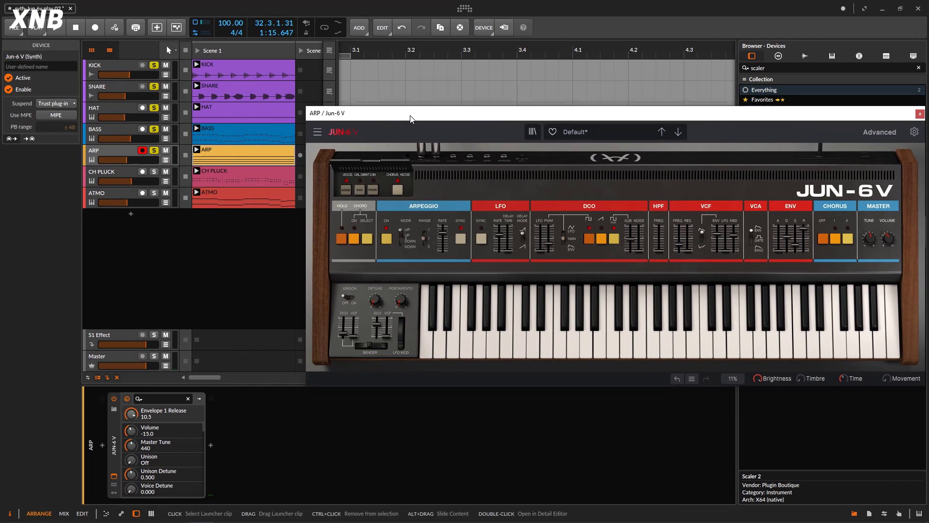
pyautogui.click(131, 171)
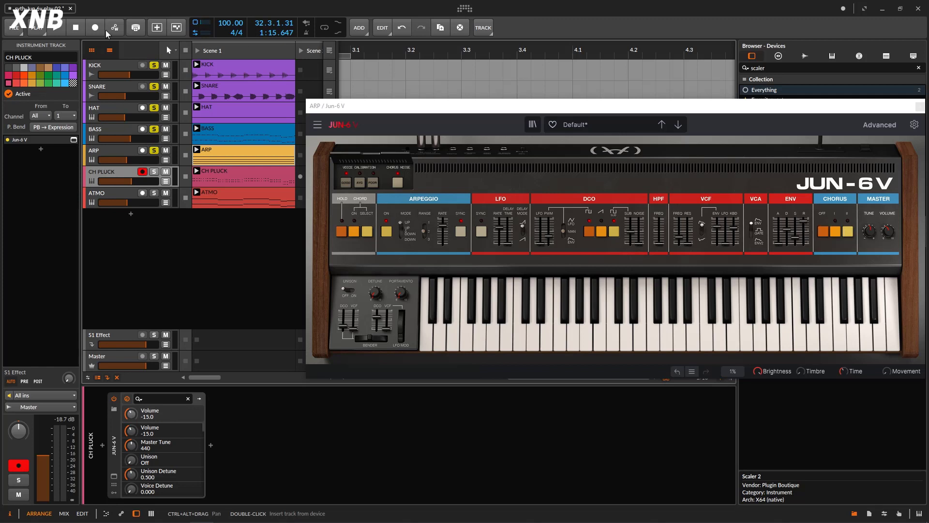
pyautogui.click(60, 30)
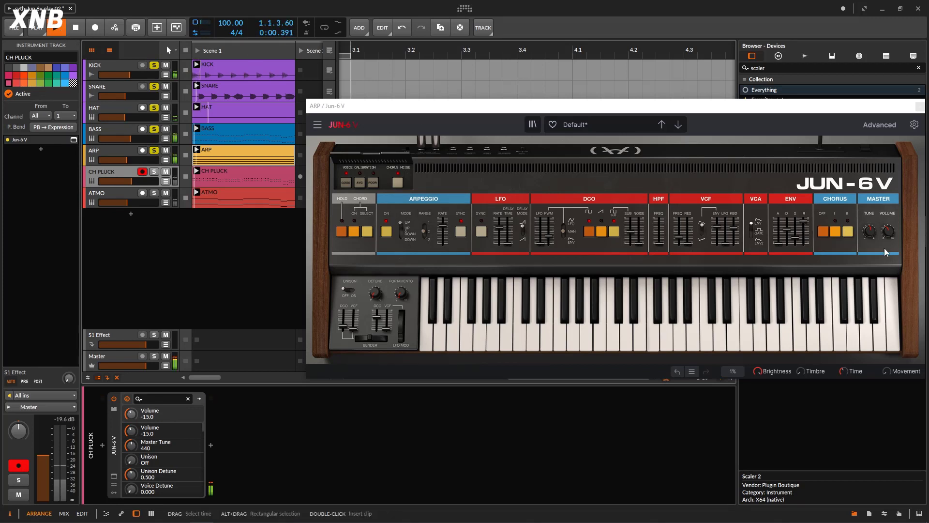
# - Shorten the ARP envelope release, slightly lower the VCF envelope modulation, and switch off the chorus noise
pyautogui.moveTo(803, 222); pyautogui.dragTo(803, 240)
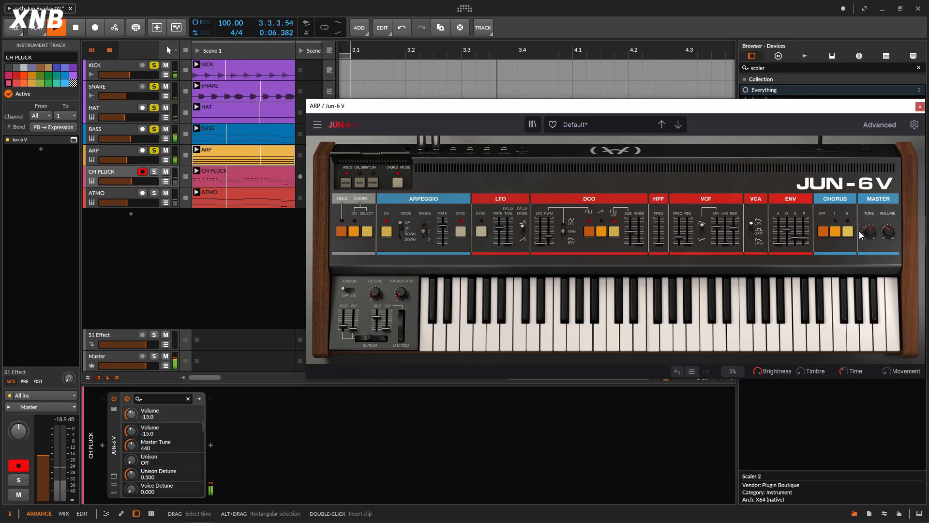
pyautogui.moveTo(796, 112); pyautogui.dragTo(772, 111)
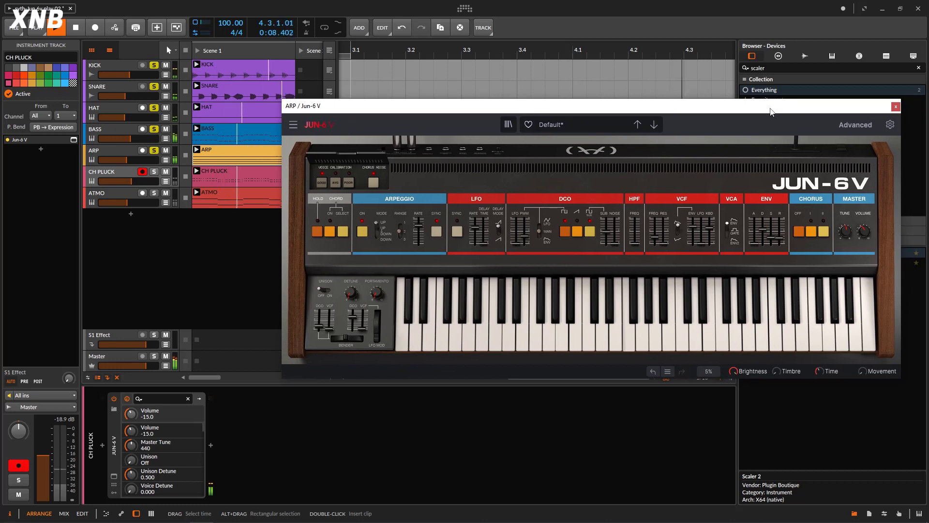
pyautogui.moveTo(699, 227)
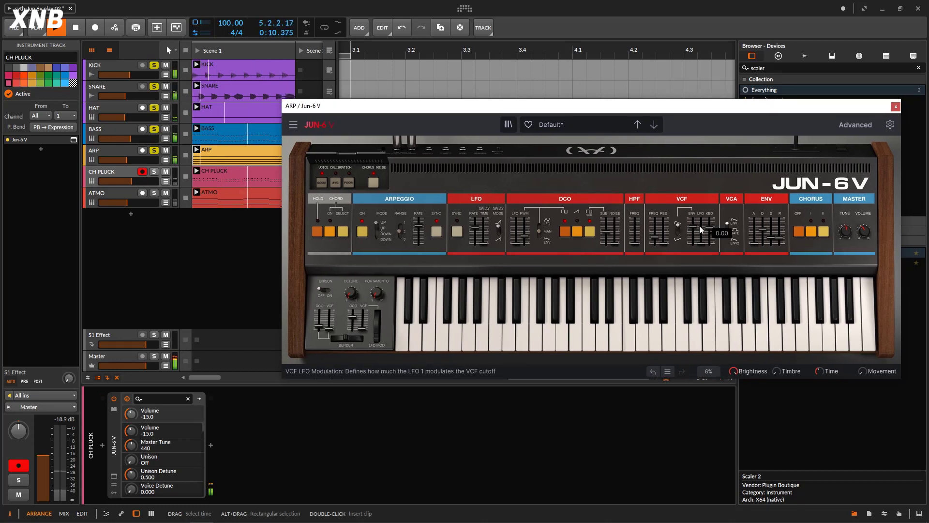
pyautogui.moveTo(694, 227); pyautogui.dragTo(693, 229)
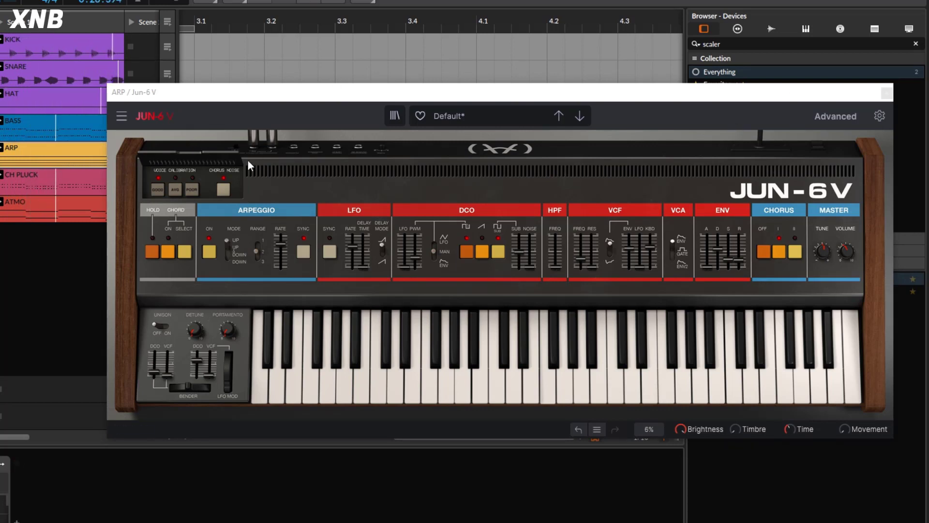
pyautogui.click(224, 189)
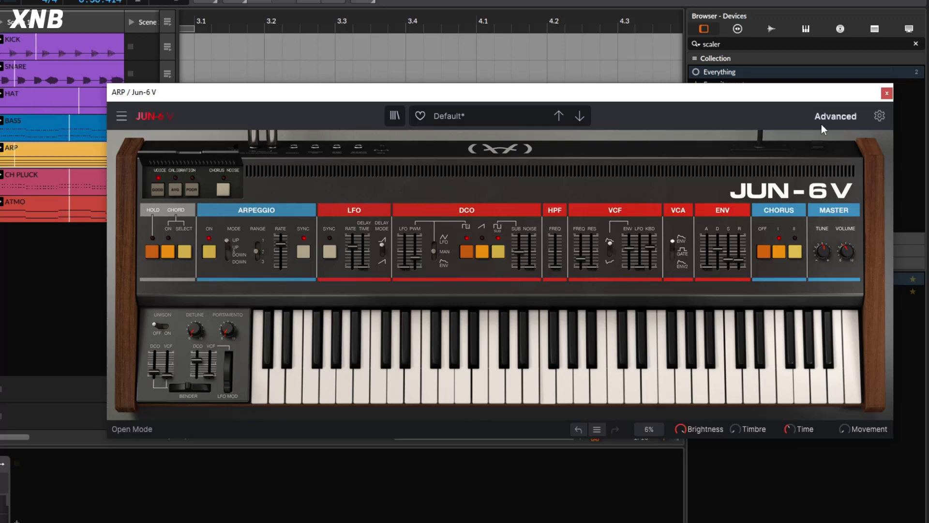
# - Reveal the ARP synth's advanced section, slightly raise the reverb and delay dry/wet amounts, and close the synth window
pyautogui.click(833, 116)
pyautogui.moveTo(624, 93); pyautogui.dragTo(596, 16)
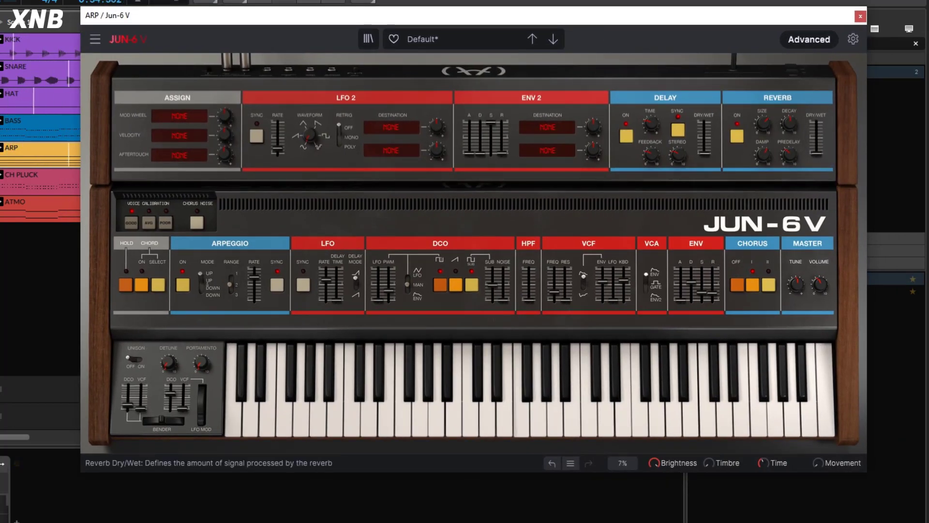
pyautogui.moveTo(816, 153); pyautogui.dragTo(816, 151)
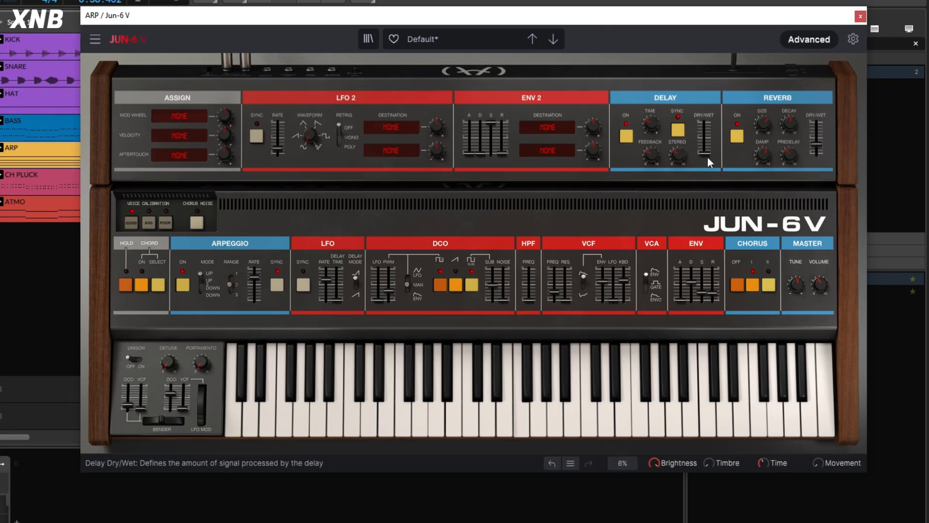
pyautogui.moveTo(707, 154); pyautogui.dragTo(703, 151)
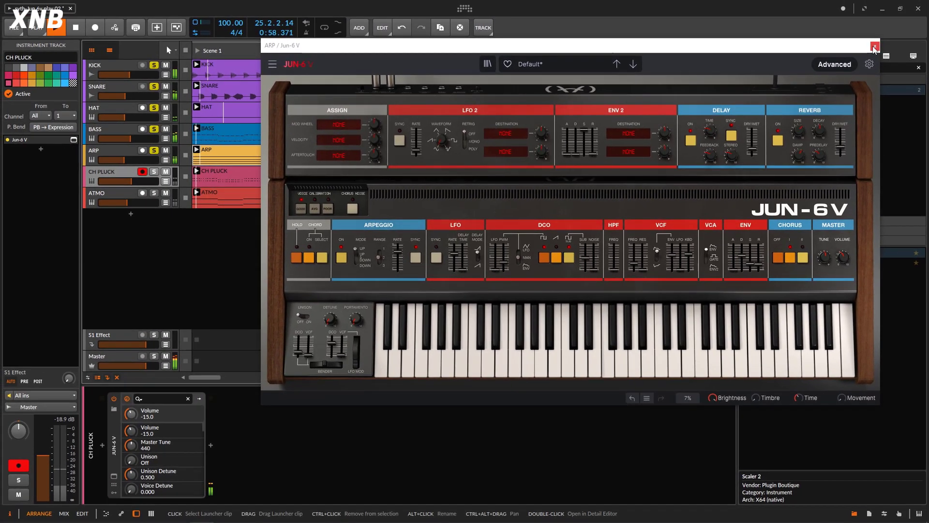
pyautogui.click(874, 47)
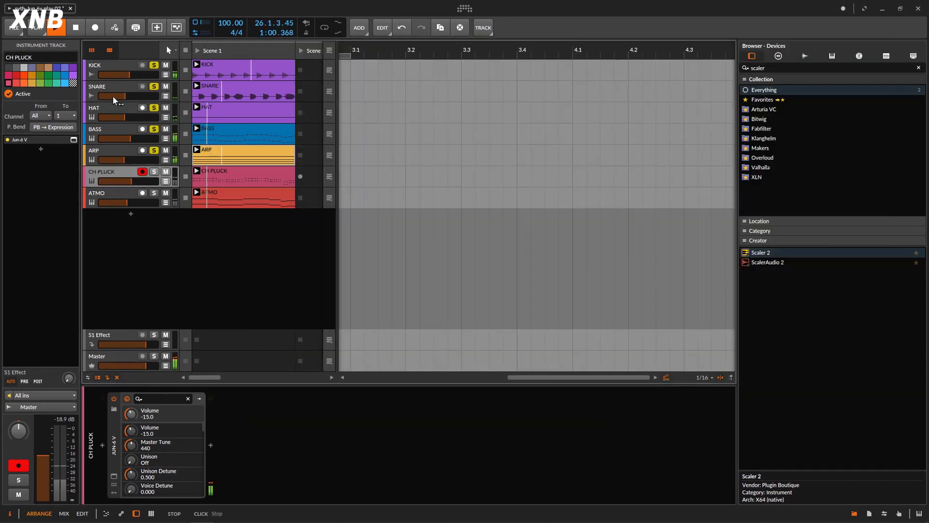
# - Add CH PLUCK to the soloed tracks, listen to it with the others from Scene 1, and stop playback
pyautogui.click(74, 26)
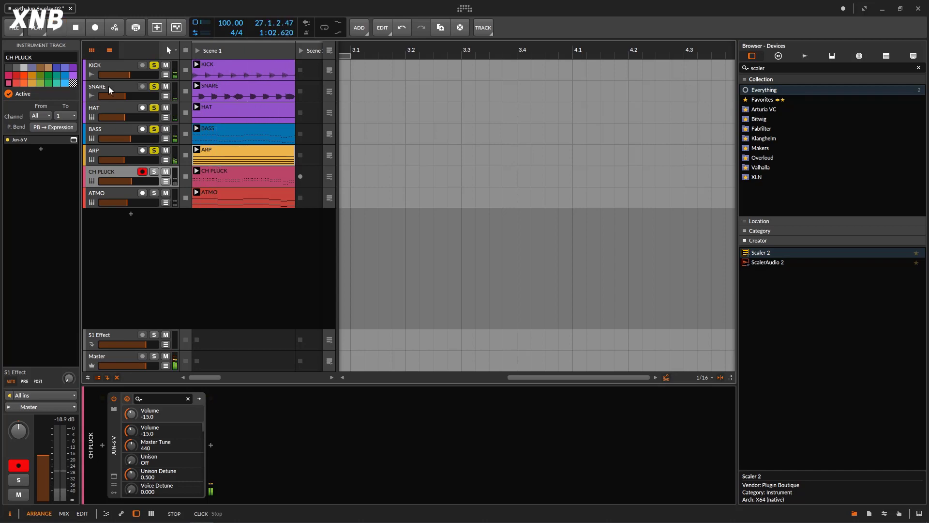
pyautogui.click(154, 172)
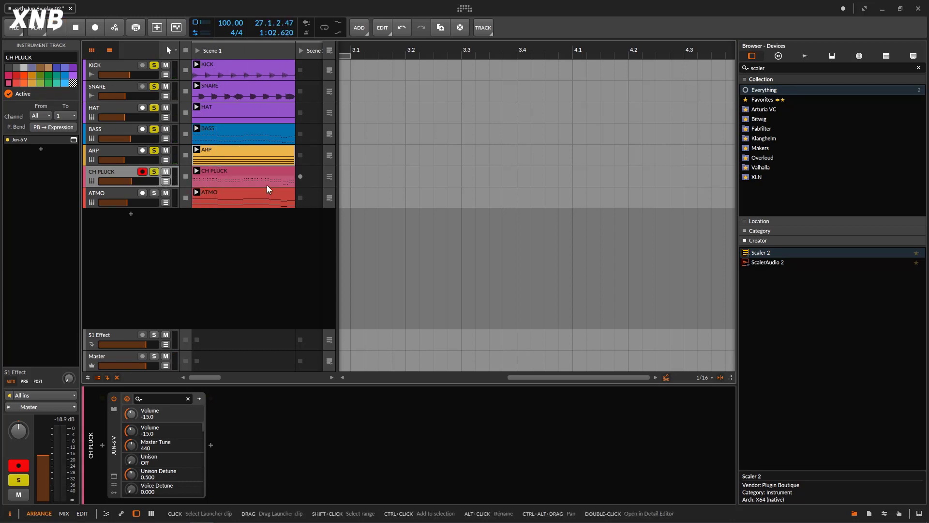
pyautogui.click(57, 29)
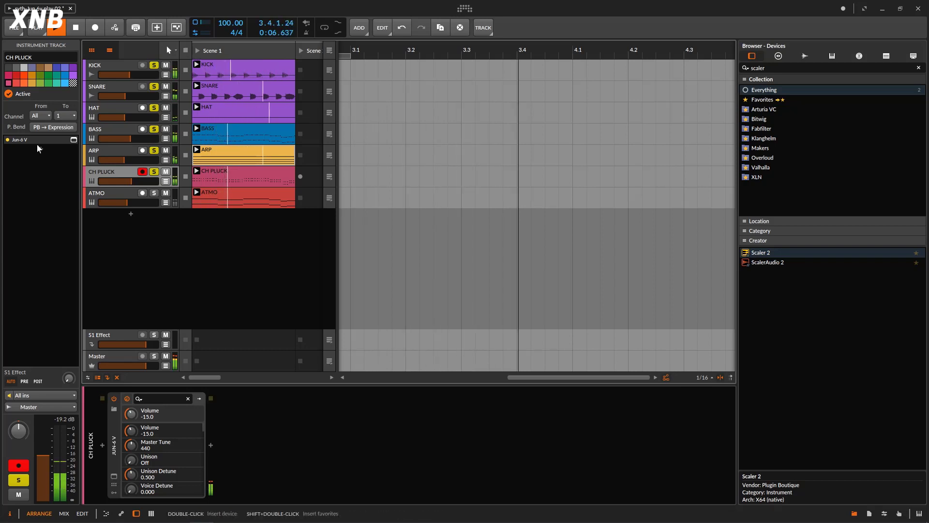
pyautogui.click(78, 29)
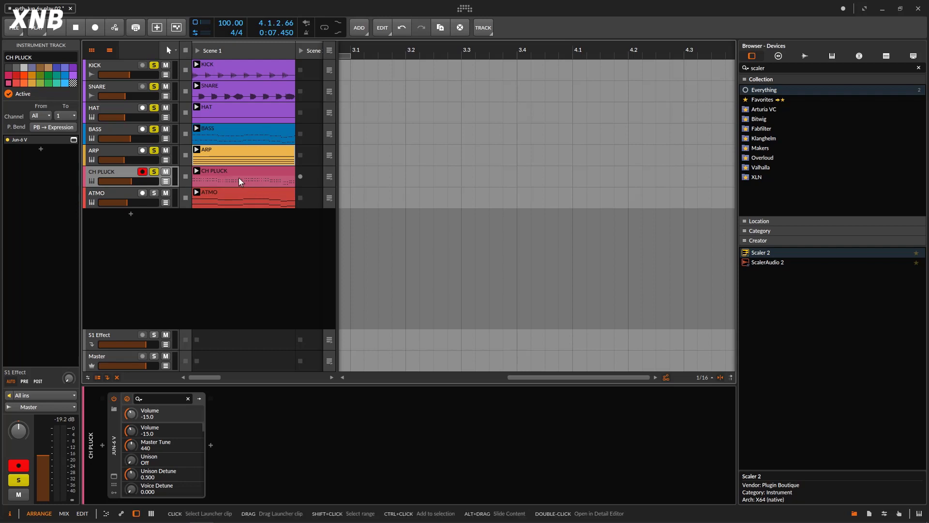
pyautogui.click(196, 51)
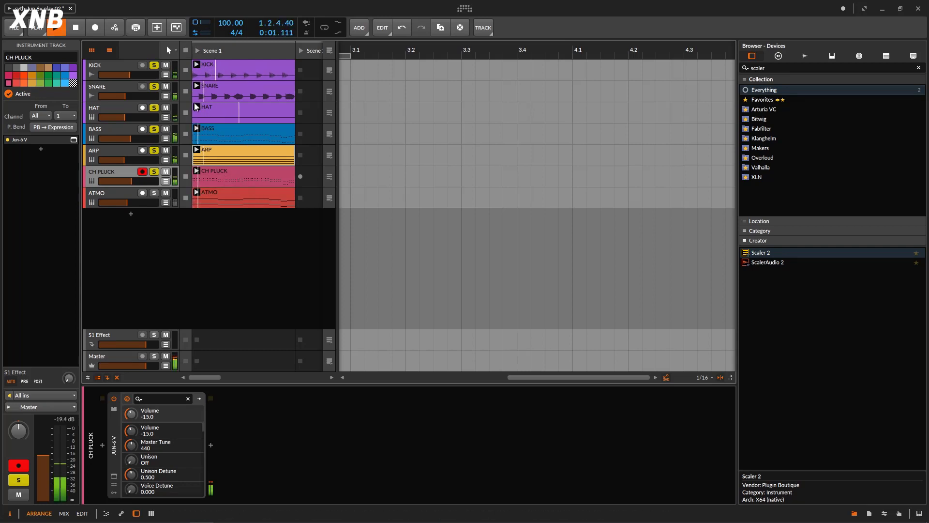
pyautogui.click(75, 28)
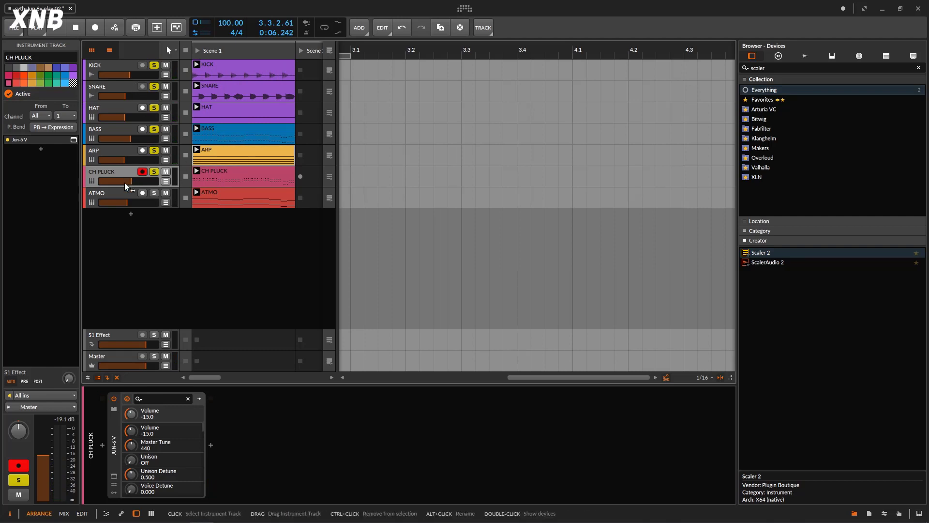
# - Open the CH PLUCK track's Jun-6 V interface and place its window clear of the track controls
pyautogui.click(114, 476)
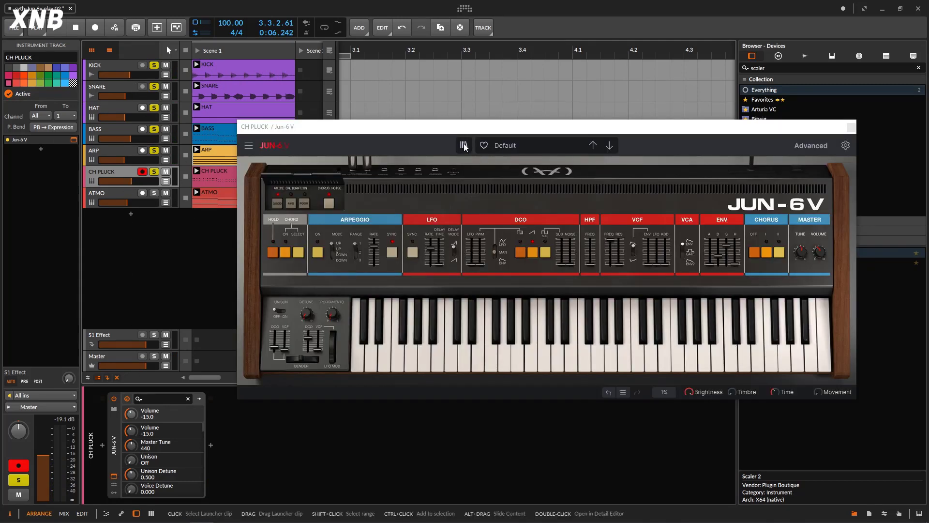
pyautogui.moveTo(554, 127); pyautogui.dragTo(576, 126)
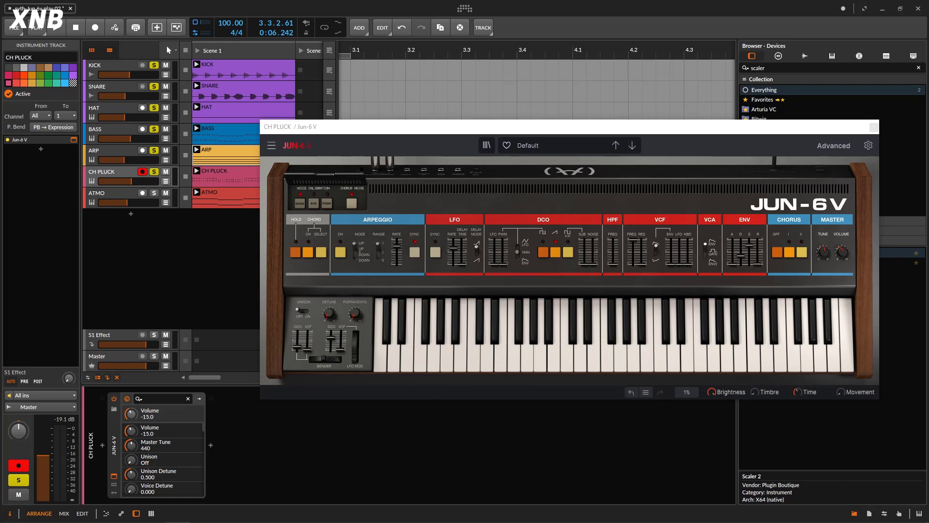
# - Unsolo CH PLUCK, mute both the CH PLUCK and ATMO tracks, and close the synth window
pyautogui.click(154, 171)
pyautogui.click(166, 171)
pyautogui.click(166, 192)
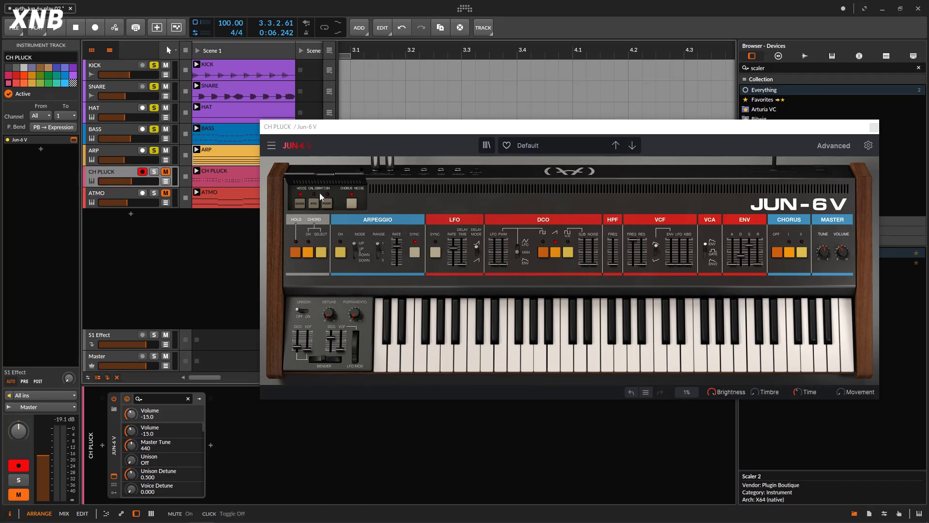
pyautogui.click(873, 128)
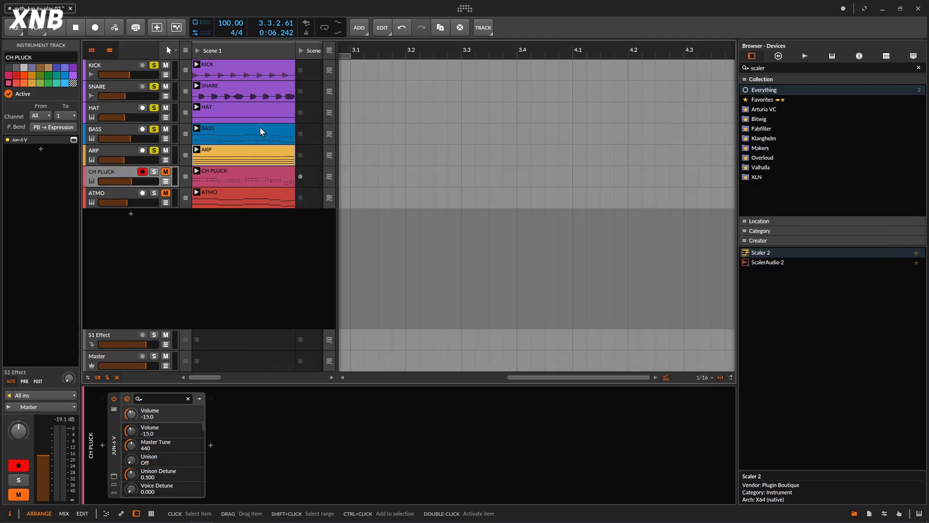
# - Select the BASS track, start playback and take the ARP track out of solo
pyautogui.click(110, 106)
pyautogui.click(111, 126)
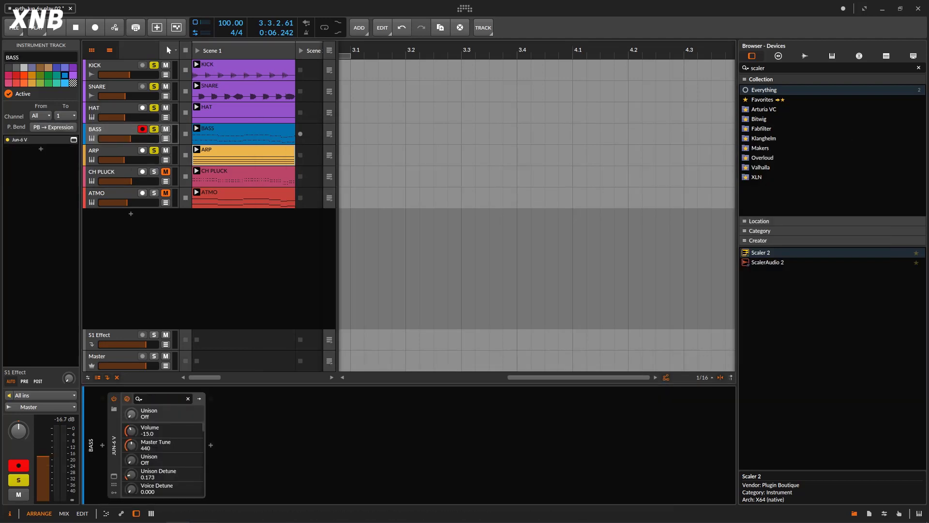
pyautogui.press('space')
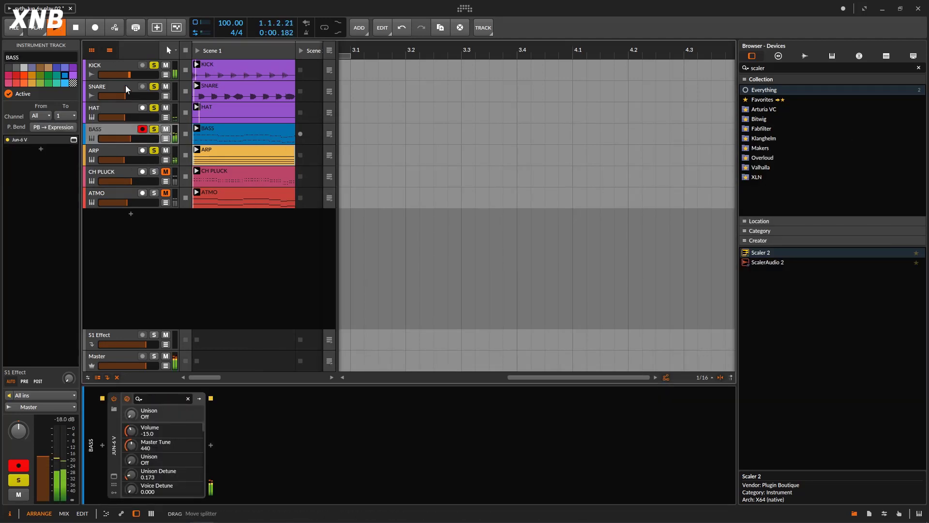
pyautogui.click(154, 150)
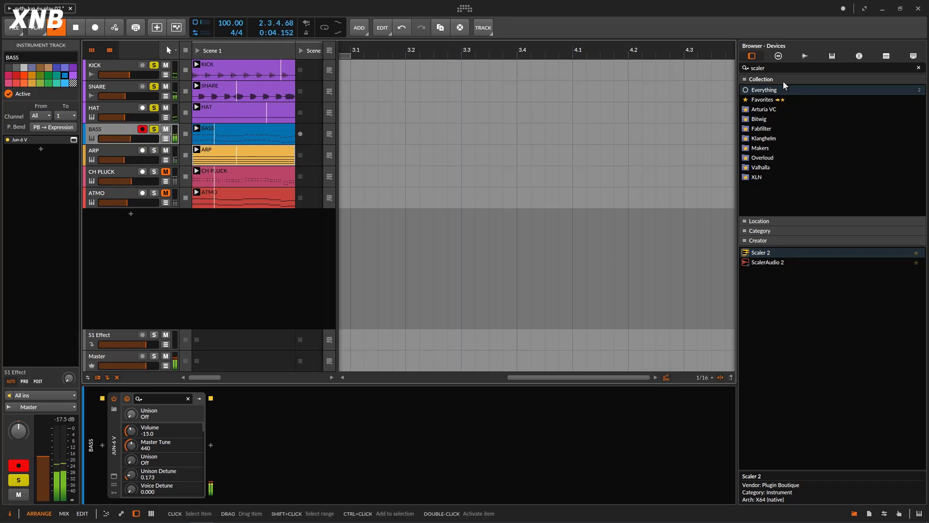
# - Add Chorus DIMENSION-D after Jun-6 V on the BASS track and set its advanced output mix to 0.240
pyautogui.click(784, 67)
pyautogui.write('DIM')
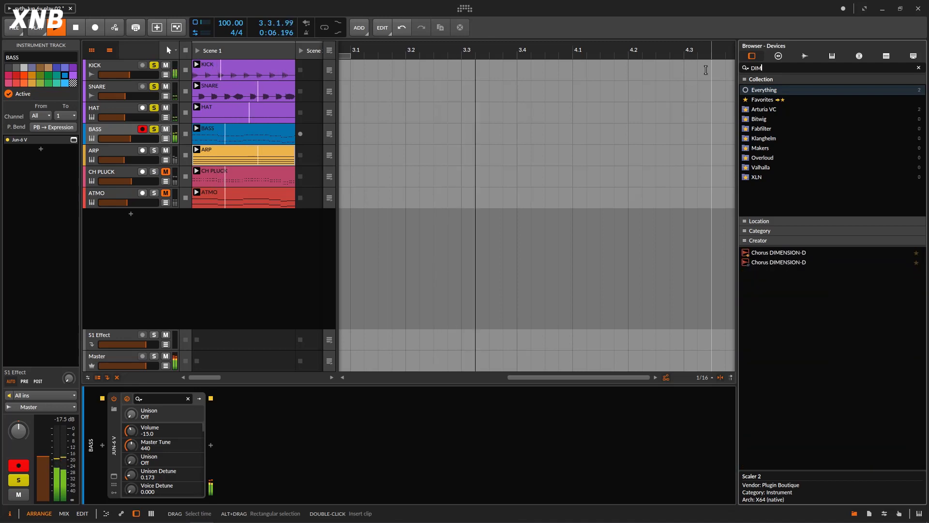
pyautogui.moveTo(806, 252); pyautogui.dragTo(501, 419)
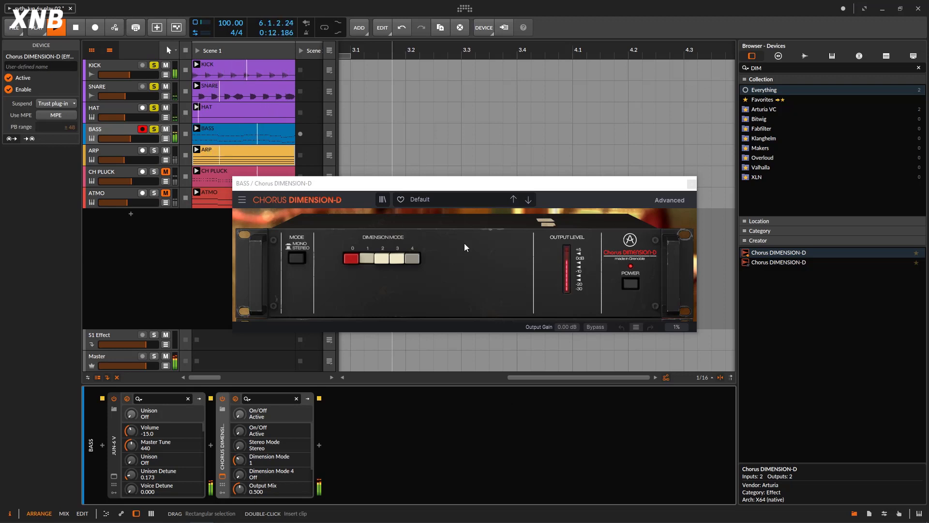
pyautogui.click(668, 200)
pyautogui.moveTo(634, 346); pyautogui.dragTo(633, 353)
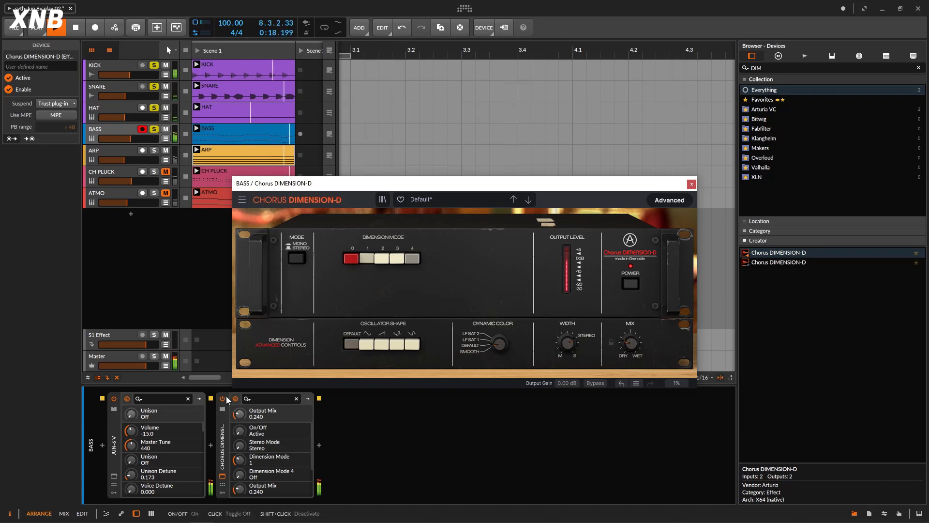
# - Compare the bass with the chorus disabled and enabled, and raise the chorus output mix to 0.256
pyautogui.click(222, 398)
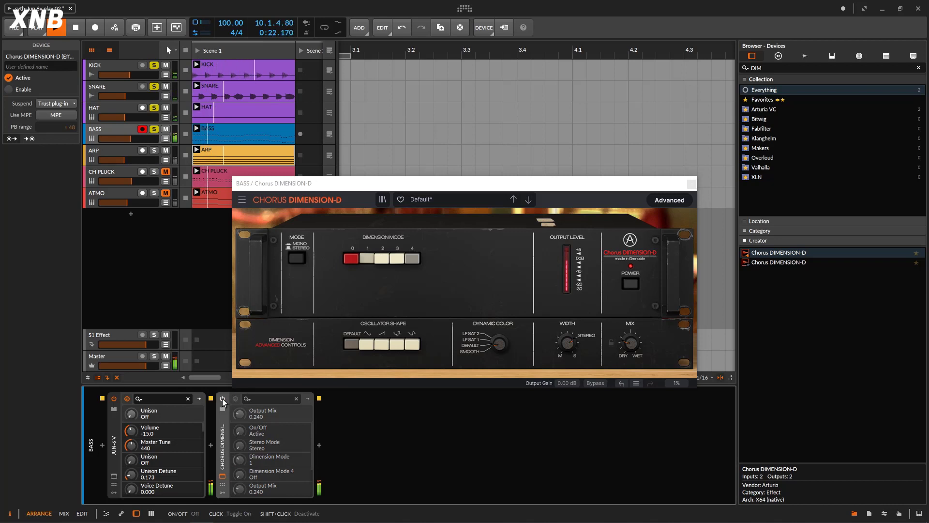
pyautogui.click(222, 398)
pyautogui.moveTo(631, 343); pyautogui.dragTo(630, 337)
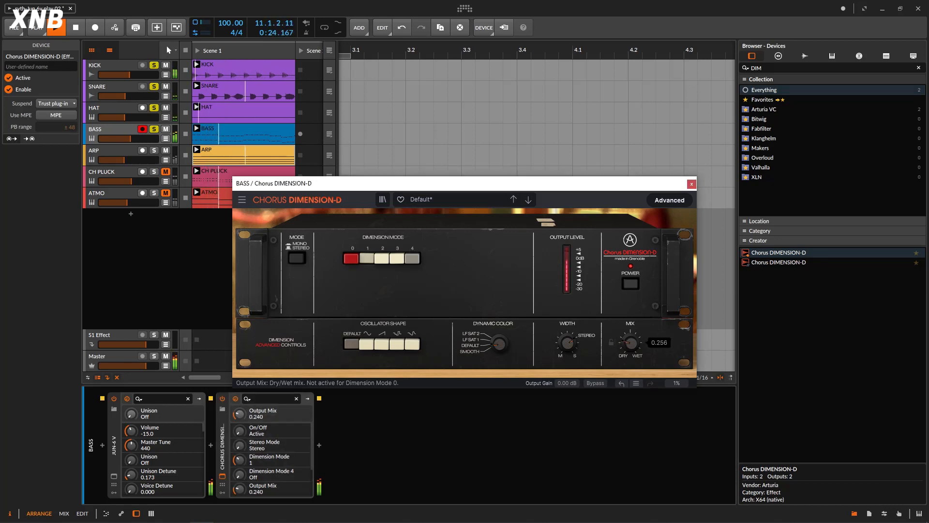
# - Compare the bass with the chorus disabled and enabled, set its output mix to 0.248 and close the plug-in window
pyautogui.click(222, 398)
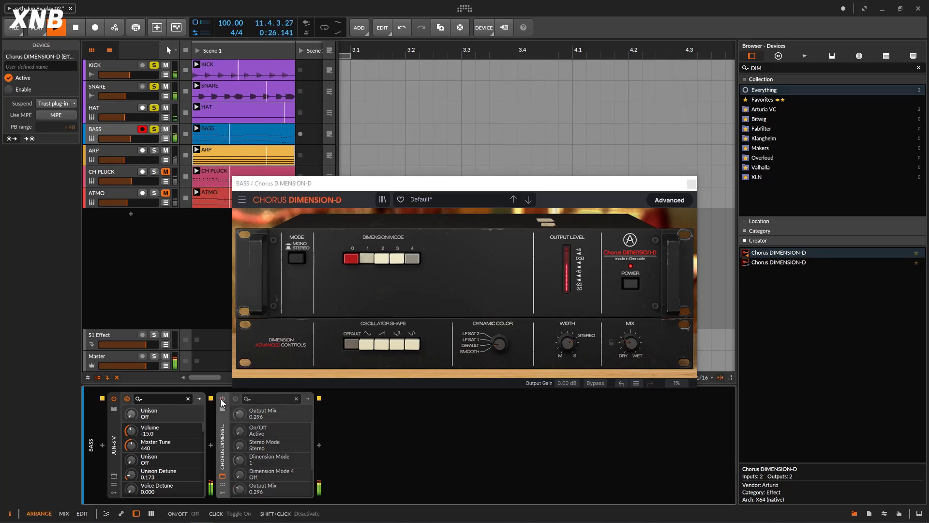
pyautogui.click(221, 399)
pyautogui.click(631, 344)
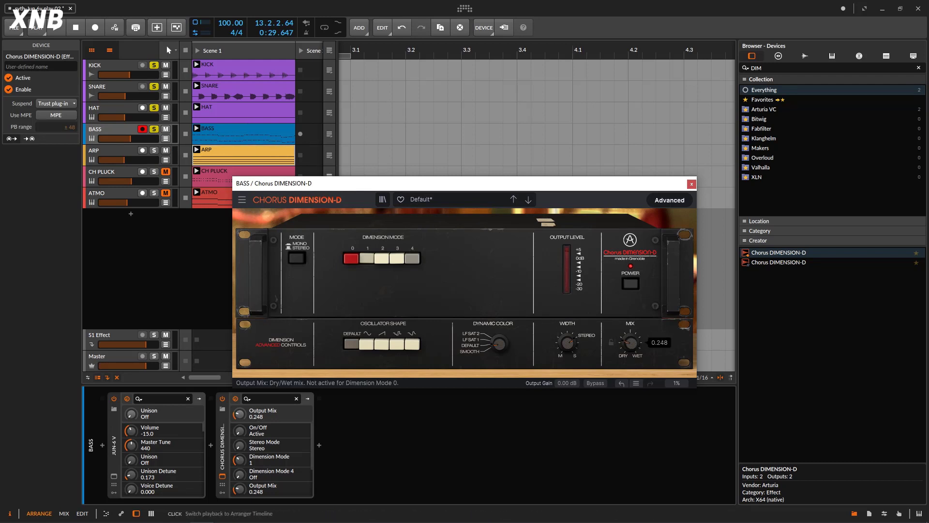
pyautogui.click(692, 184)
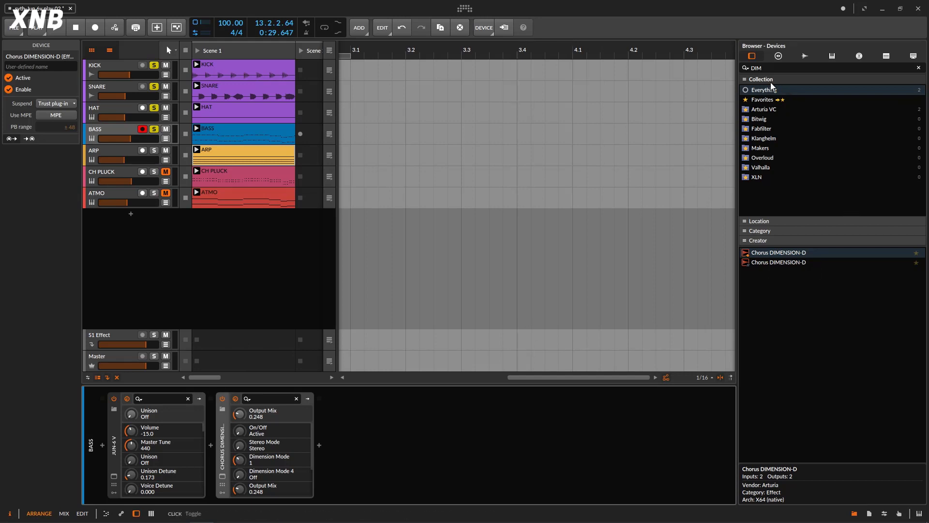
# - Search the device browser for KICK and add Kickstart-64bit after Chorus DIMENSION-D on the BASS track
pyautogui.moveTo(768, 68); pyautogui.dragTo(698, 65)
pyautogui.write('KICK')
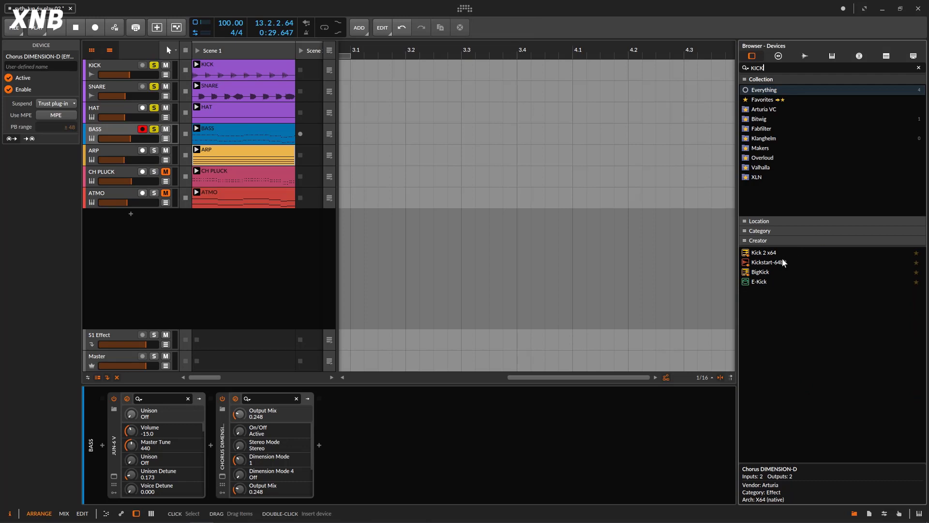
pyautogui.moveTo(782, 259); pyautogui.dragTo(457, 429)
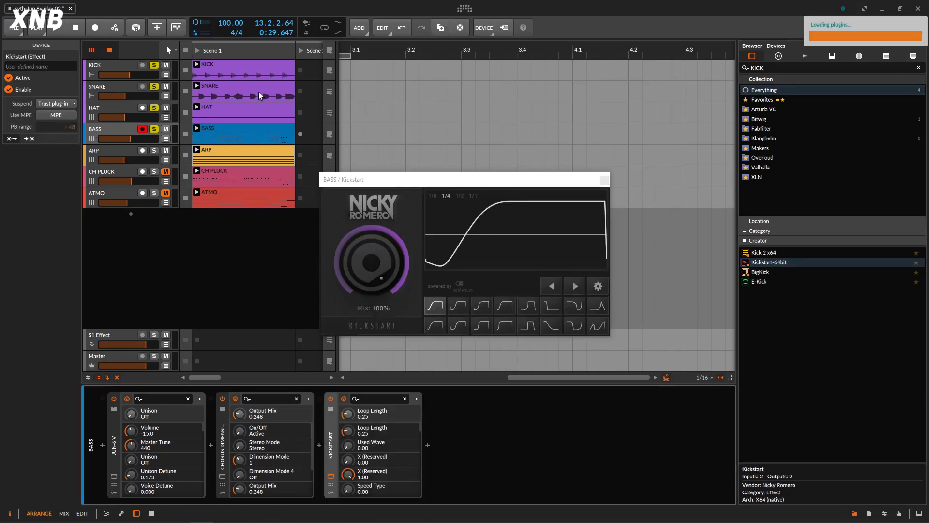
# - Solo the ARP track with the other soloed tracks, listen to the bass through Kickstart and stop playback
pyautogui.click(155, 151)
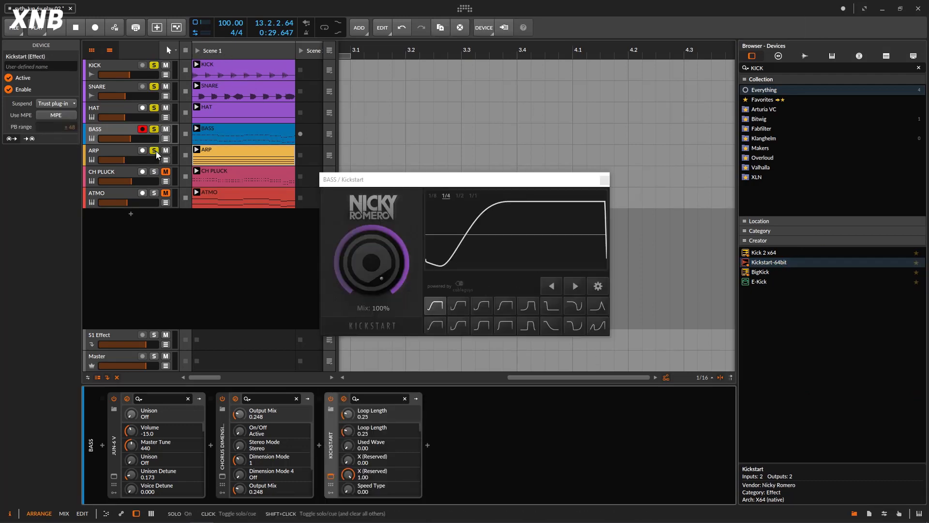
pyautogui.press('space')
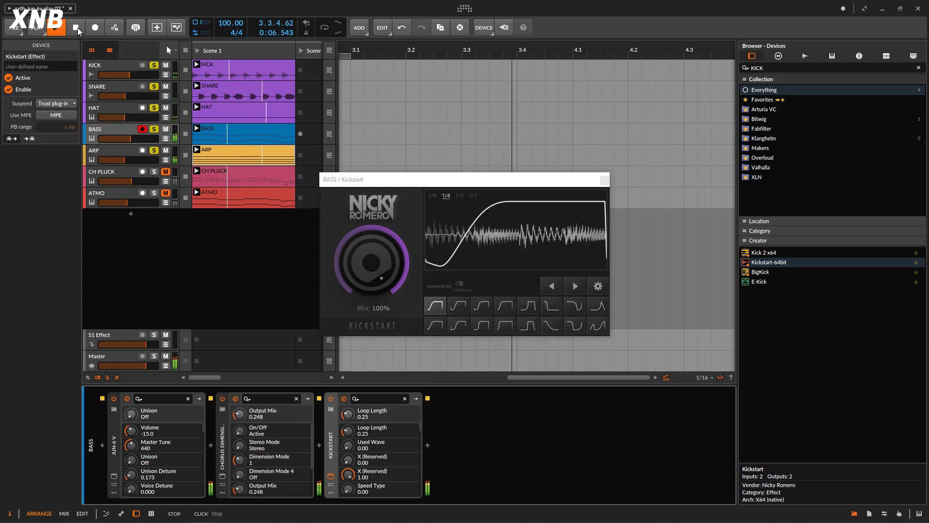
pyautogui.click(77, 28)
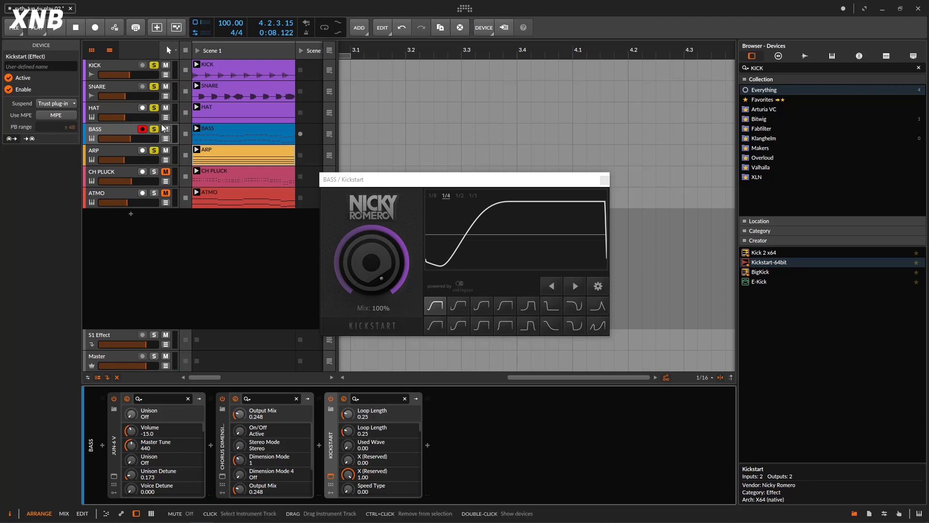
# - Restart playback with ARP out of solo, select the BASS track and compare it with Kickstart disabled and enabled
pyautogui.click(56, 31)
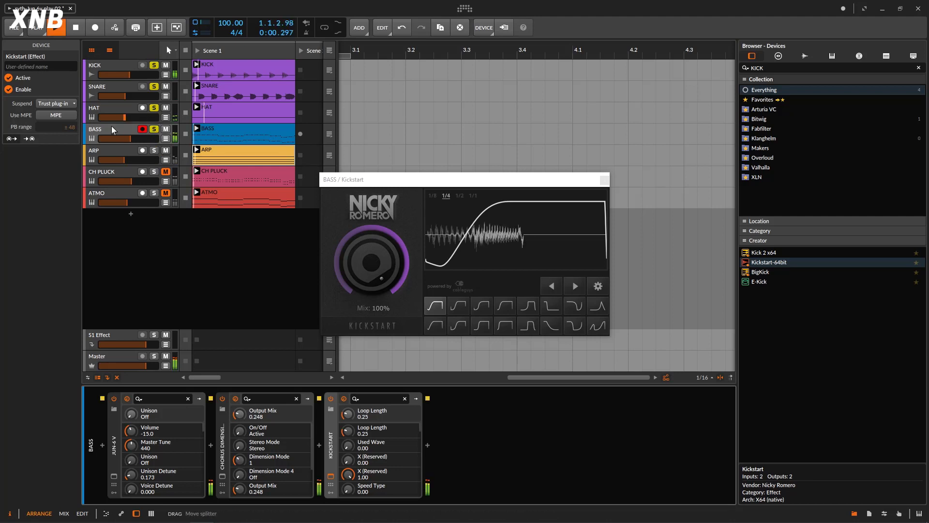
pyautogui.click(130, 132)
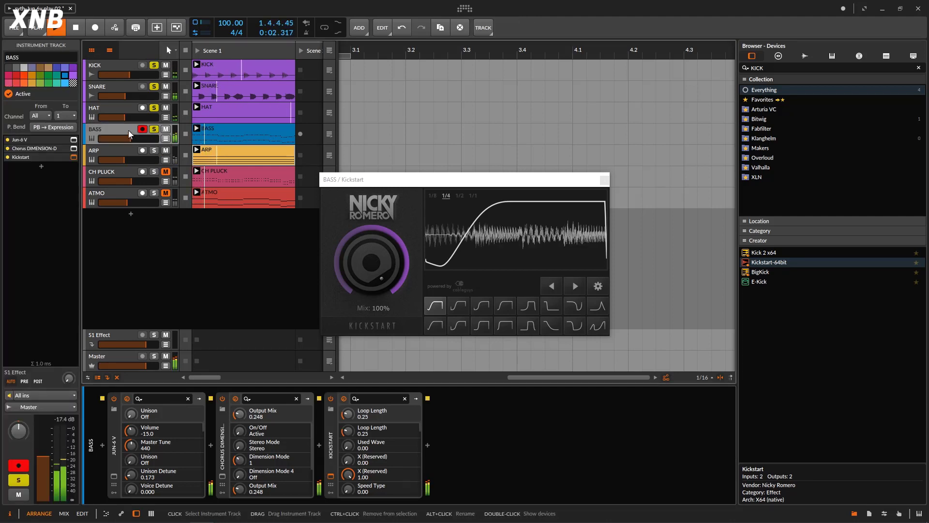
pyautogui.click(330, 398)
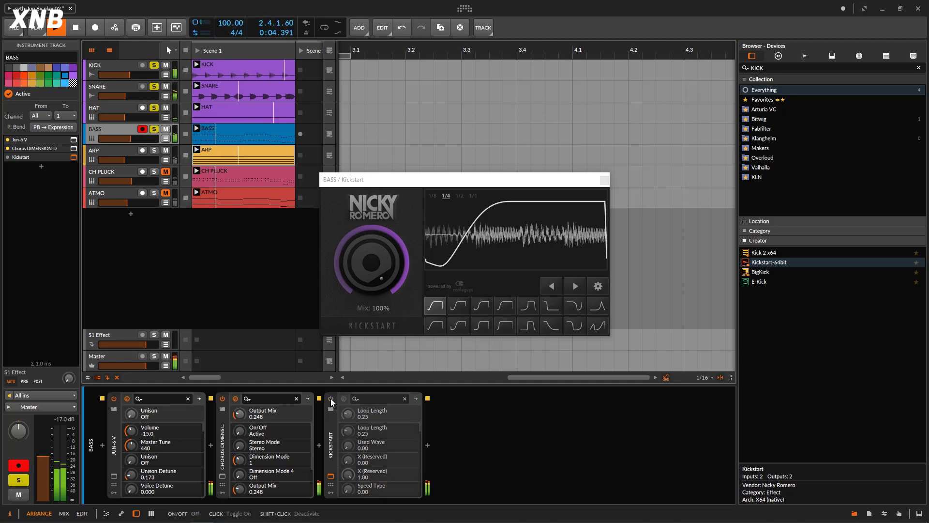
pyautogui.click(330, 399)
pyautogui.moveTo(372, 271)
pyautogui.mouseDown()
pyautogui.moveTo(372, 348)
pyautogui.moveTo(373, 271)
pyautogui.mouseUp()
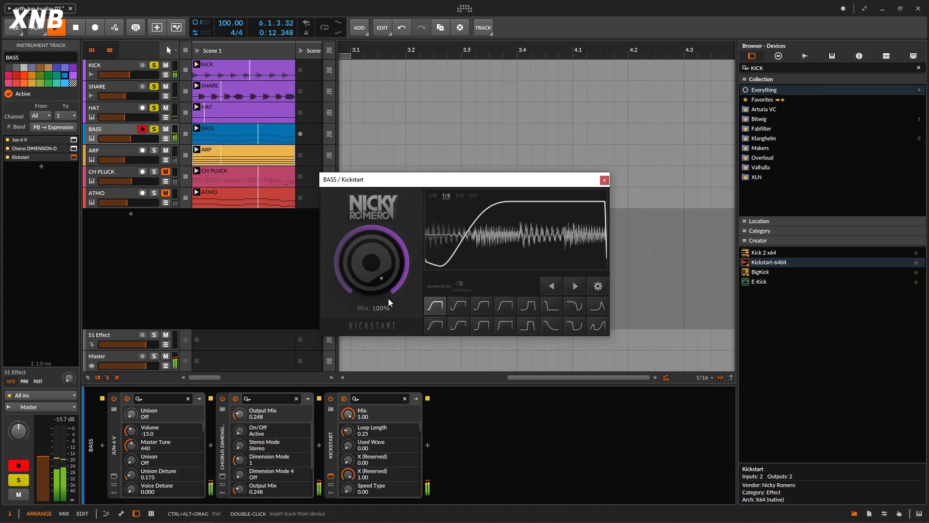
# - Compare the bass again without Kickstart, try Kickstart's second volume curve and return to the Free Punch curve
pyautogui.click(119, 105)
pyautogui.click(121, 128)
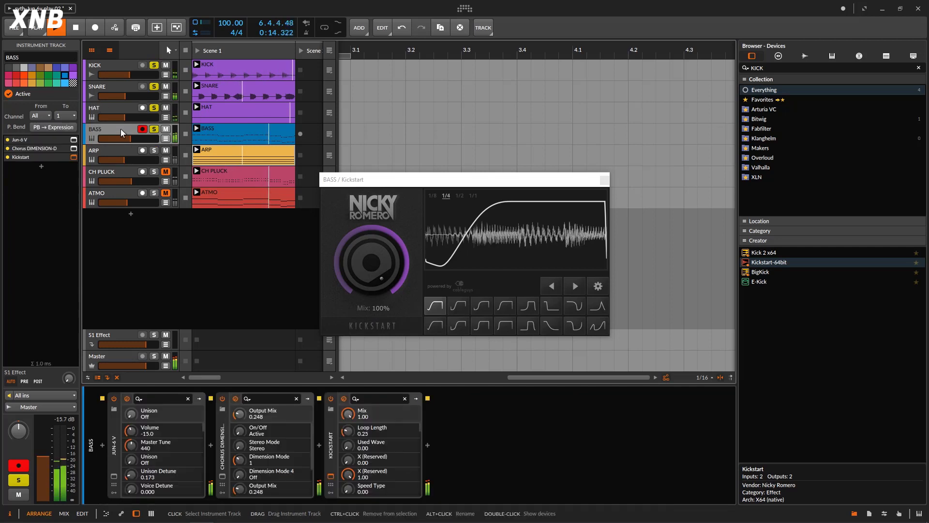
pyautogui.click(332, 398)
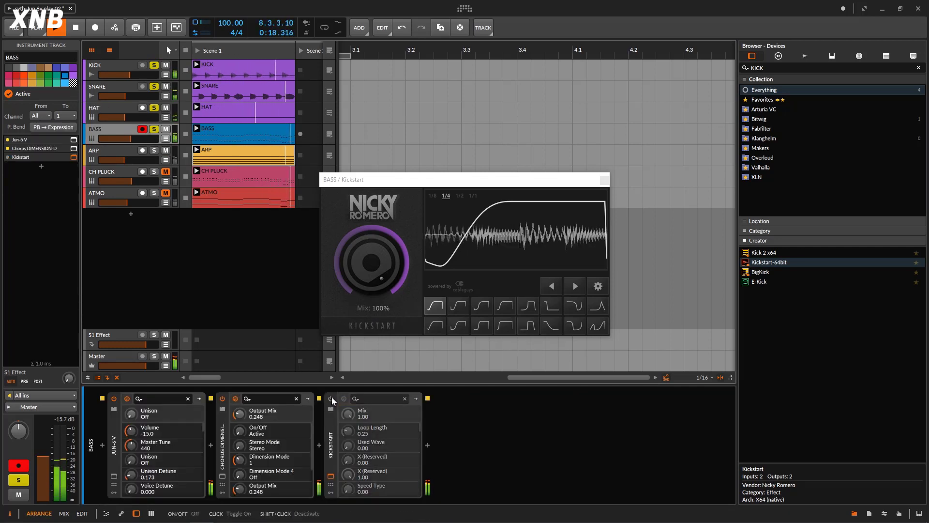
pyautogui.click(332, 397)
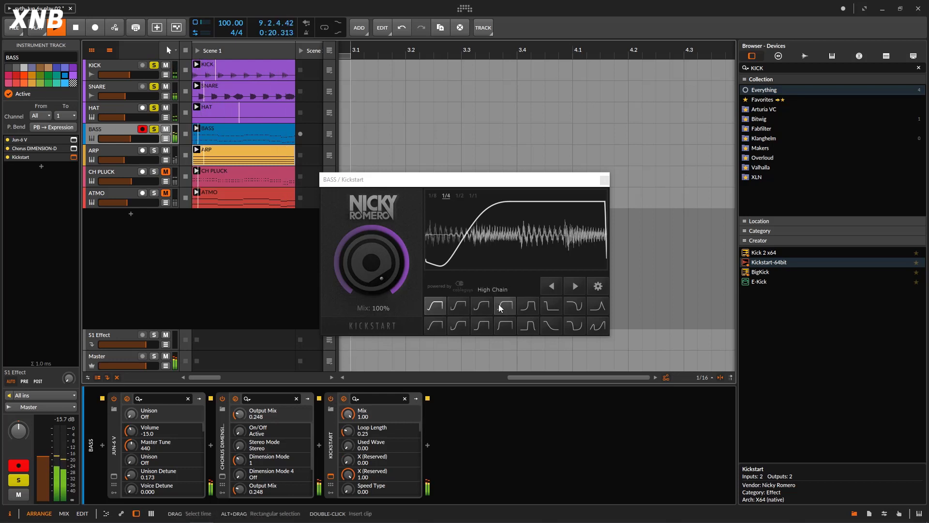
pyautogui.click(457, 304)
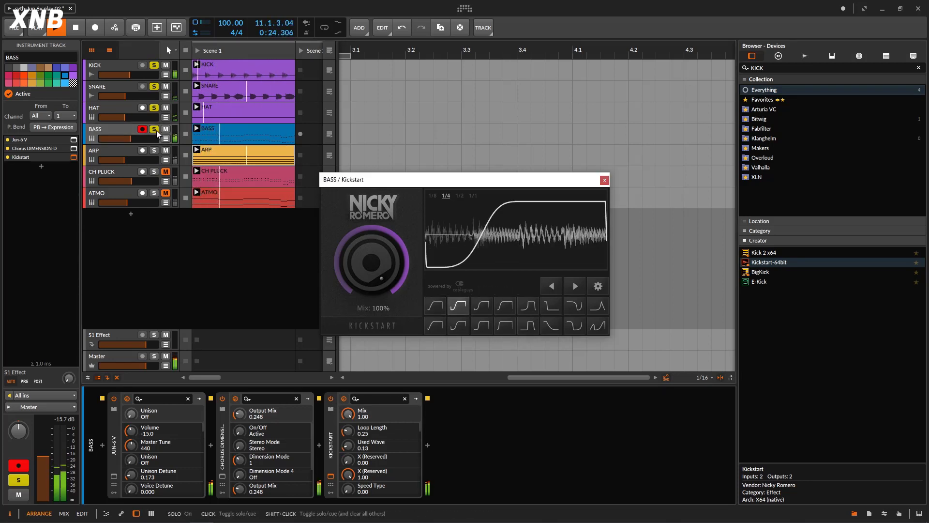
pyautogui.click(431, 306)
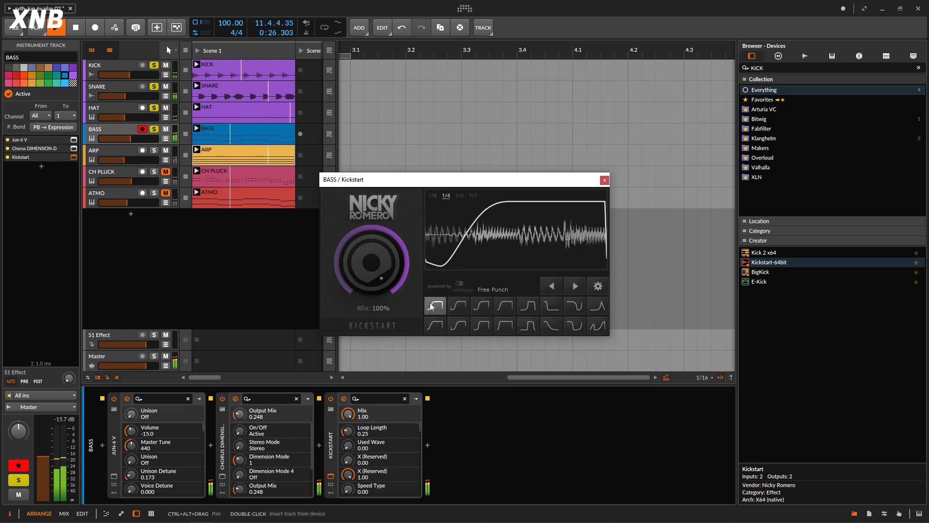
# - Close the bass's Kickstart window, solo the ARP track and add Kickstart after its Jun-6 V with the mix at 86%
pyautogui.click(605, 181)
pyautogui.click(155, 150)
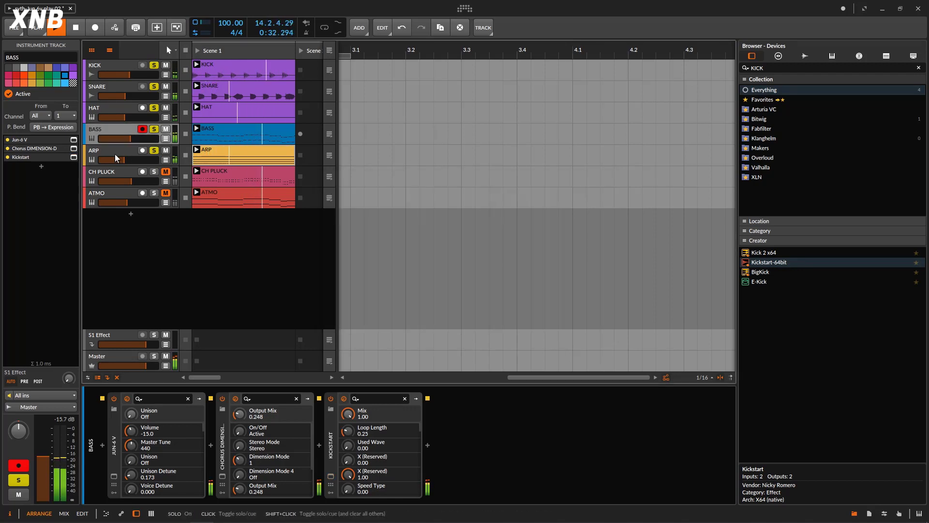
pyautogui.click(114, 154)
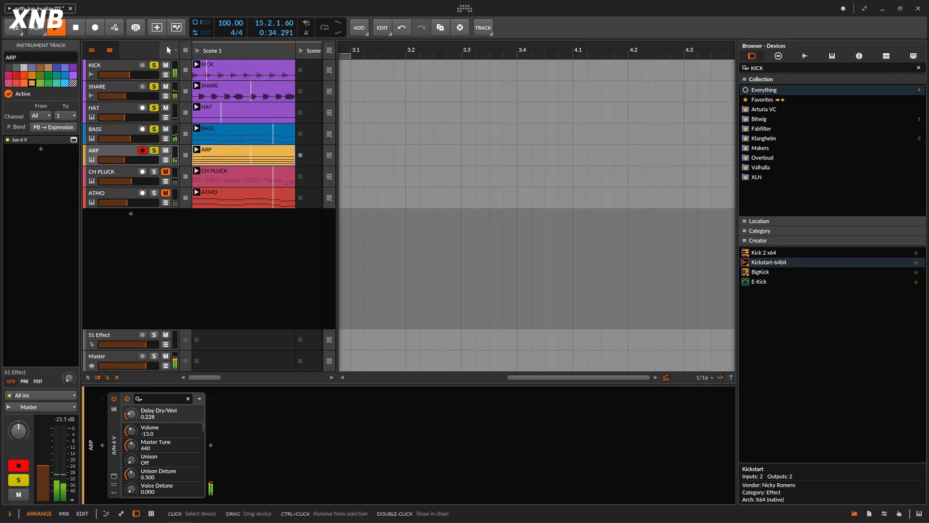
pyautogui.moveTo(781, 261); pyautogui.dragTo(118, 154)
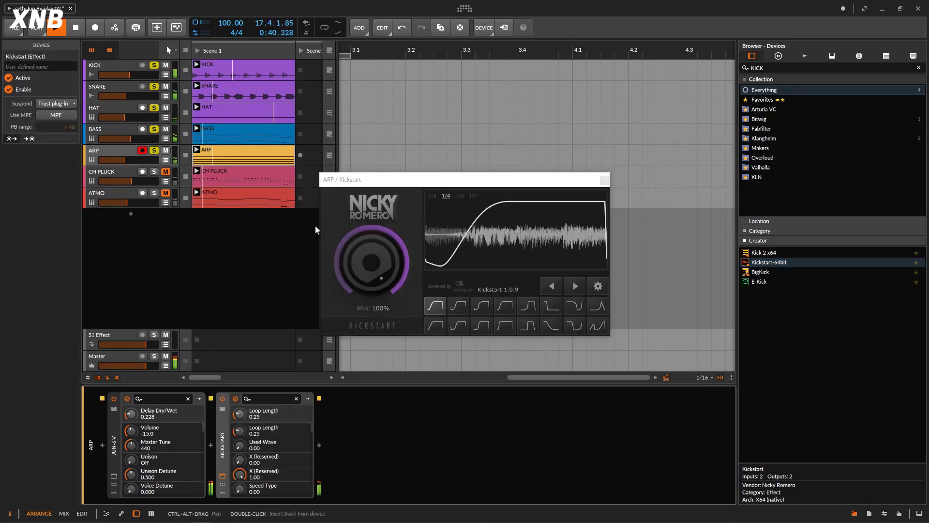
pyautogui.moveTo(381, 239); pyautogui.dragTo(382, 252)
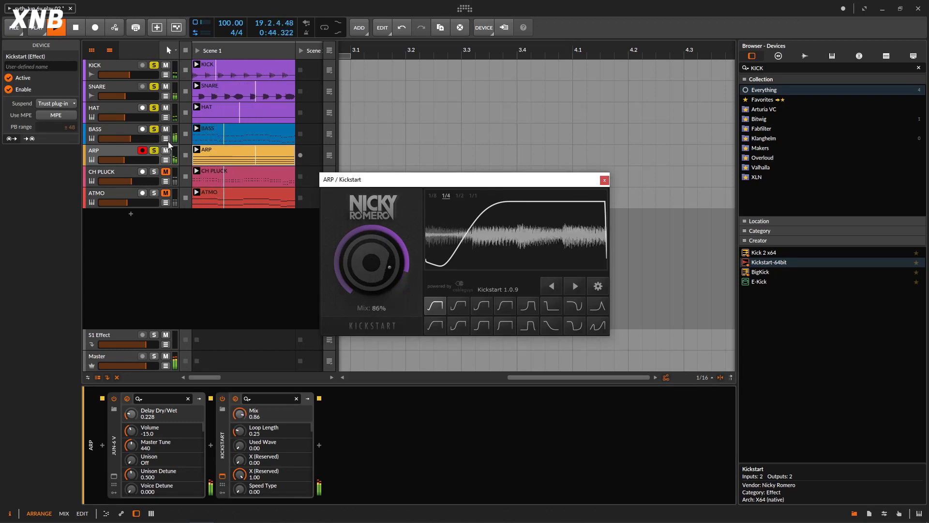
# - Take the BASS, HAT, SNARE and KICK tracks out of solo so only ARP plays
pyautogui.click(154, 127)
pyautogui.click(154, 109)
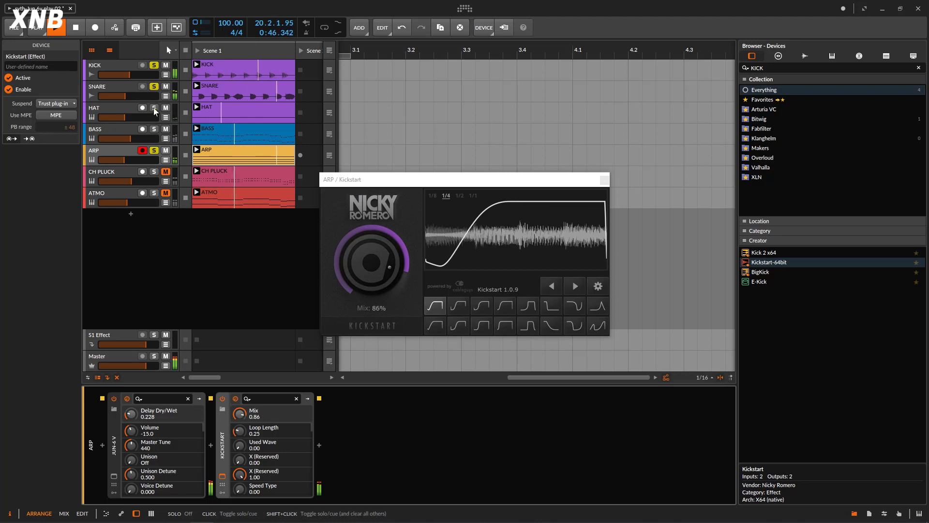
pyautogui.click(154, 88)
pyautogui.click(154, 66)
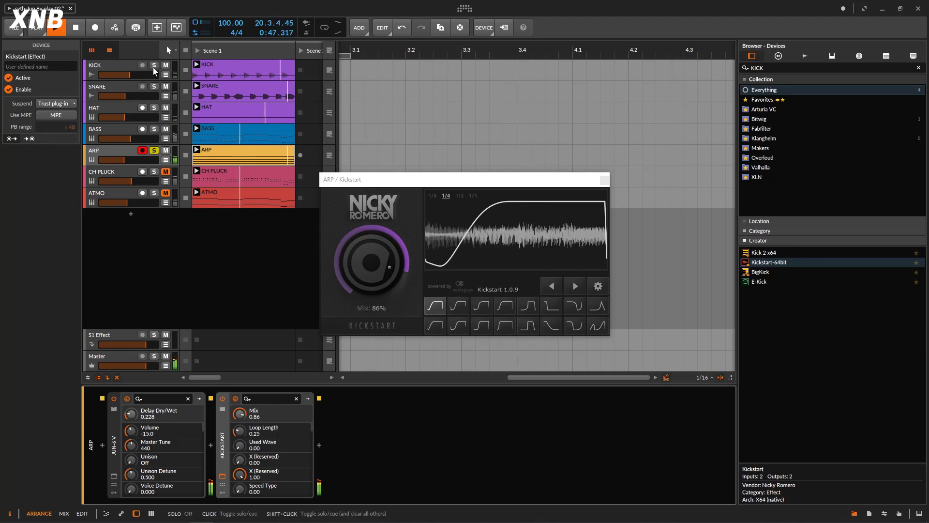
# - Compare the ARP with Kickstart disabled and enabled, then take ARP out of solo and close the plug-in window
pyautogui.click(222, 398)
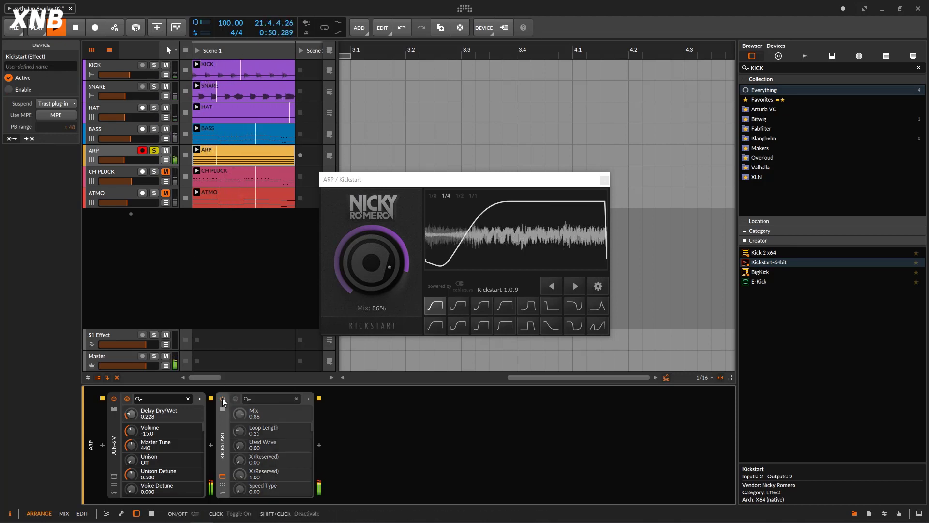
pyautogui.click(222, 398)
pyautogui.click(154, 150)
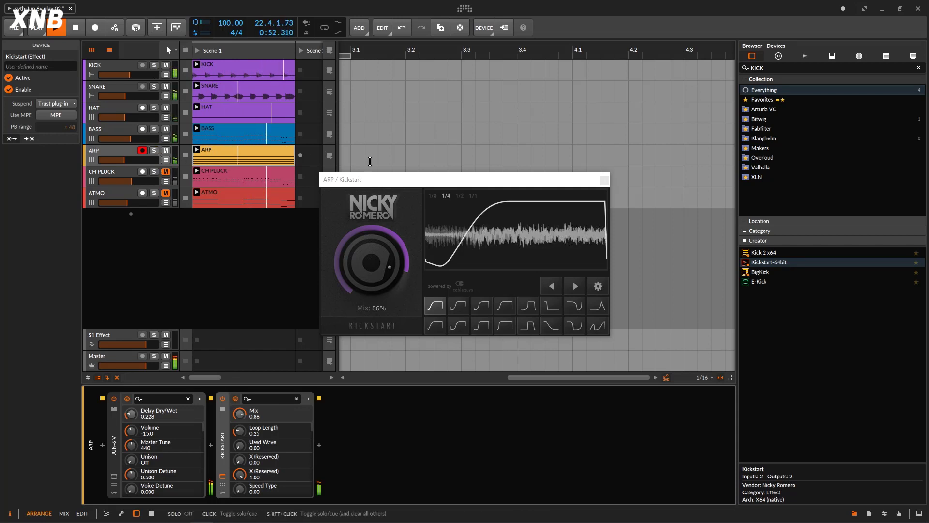
pyautogui.click(605, 179)
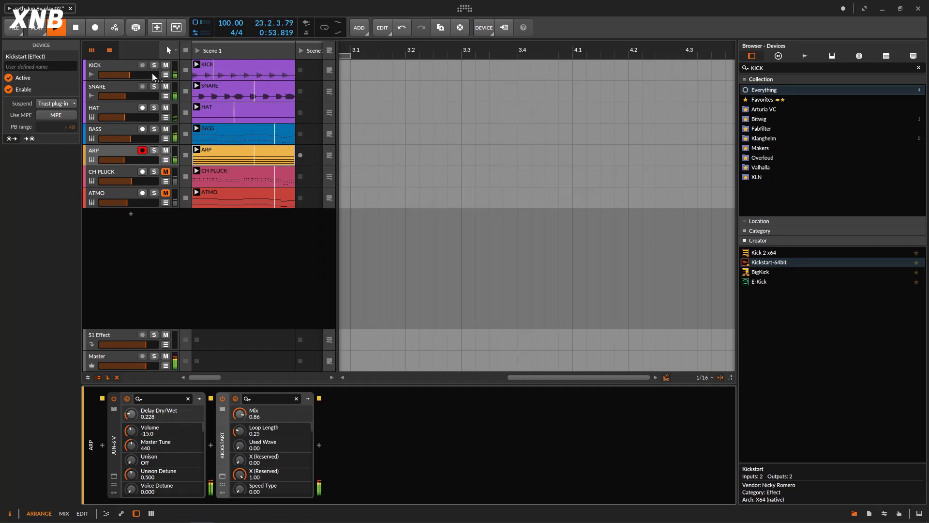
# - Unmute and select CH PLUCK, audition it soloed and with the other tracks, and stop playback
pyautogui.click(72, 30)
pyautogui.click(148, 182)
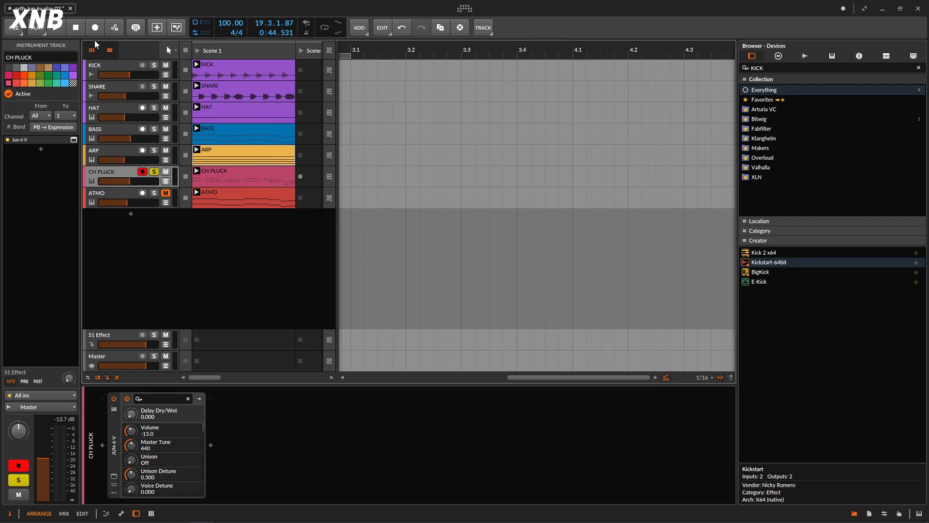
pyautogui.click(59, 31)
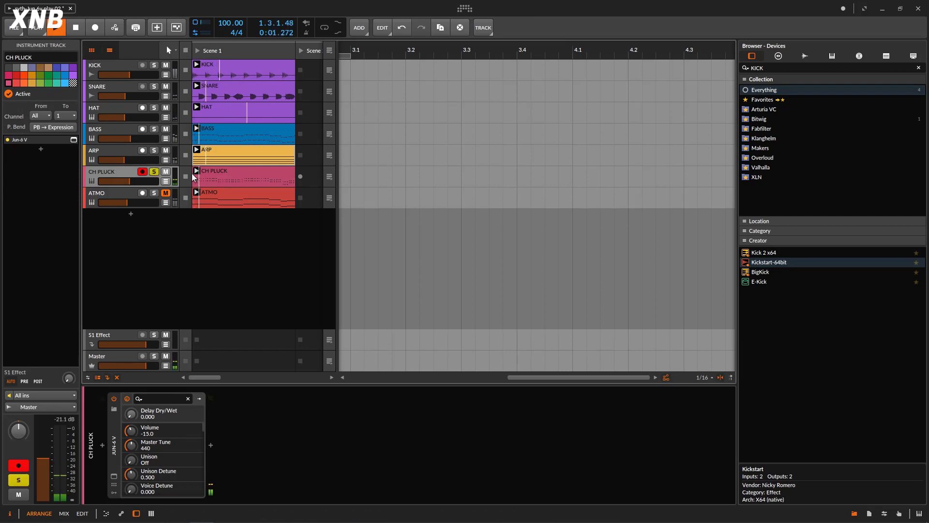
pyautogui.click(155, 171)
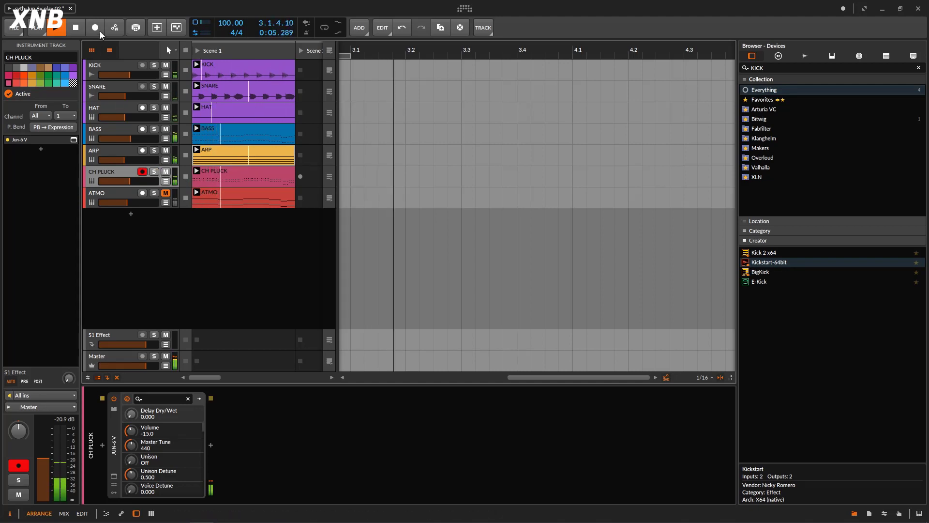
pyautogui.click(76, 27)
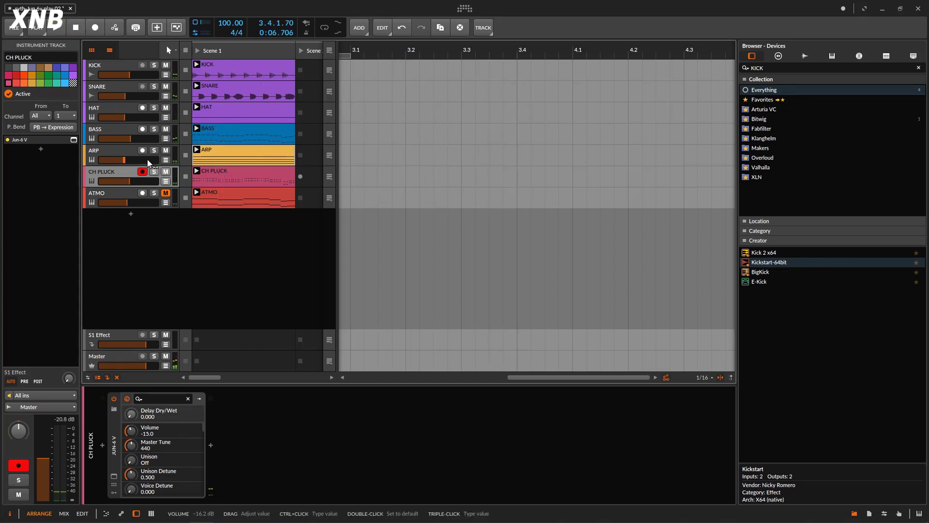
# - Open Jun-6 V on the CH PLUCK track, turn on the DCO sub oscillator and start playback
pyautogui.click(114, 477)
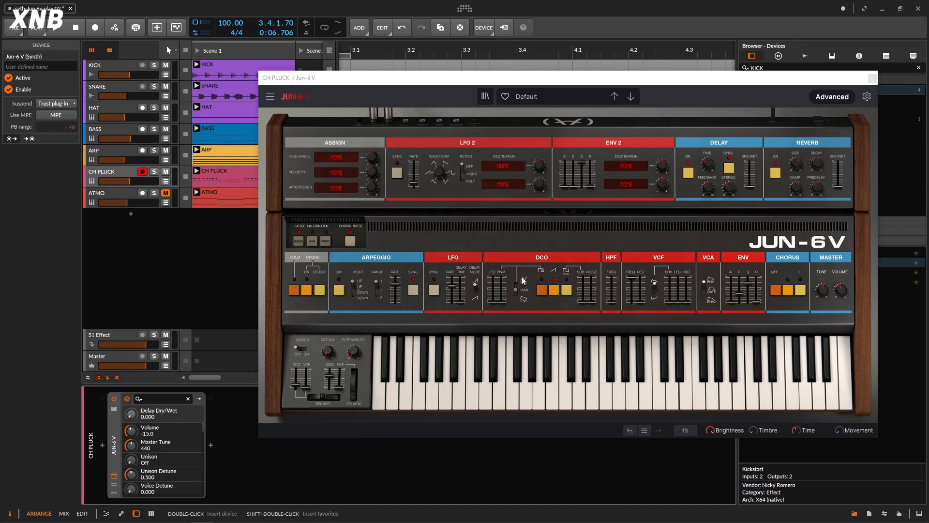
pyautogui.click(540, 290)
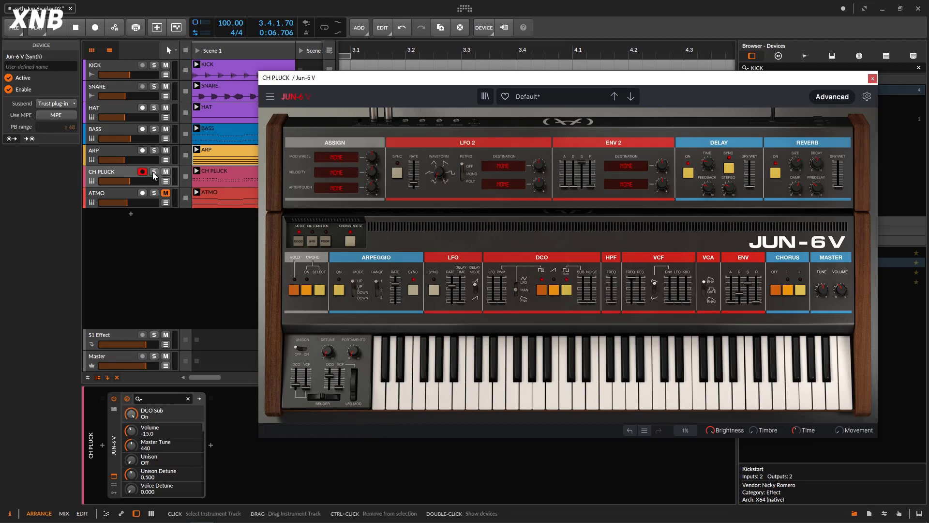
pyautogui.press('space')
# - Solo the ARP track and compare it with CH PLUCK added to and removed from the solo
pyautogui.click(155, 150)
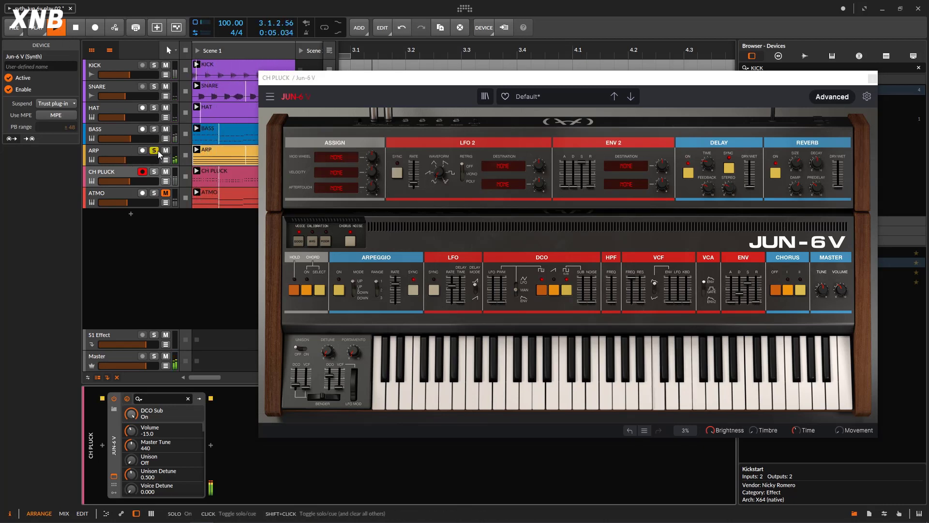
pyautogui.click(154, 172)
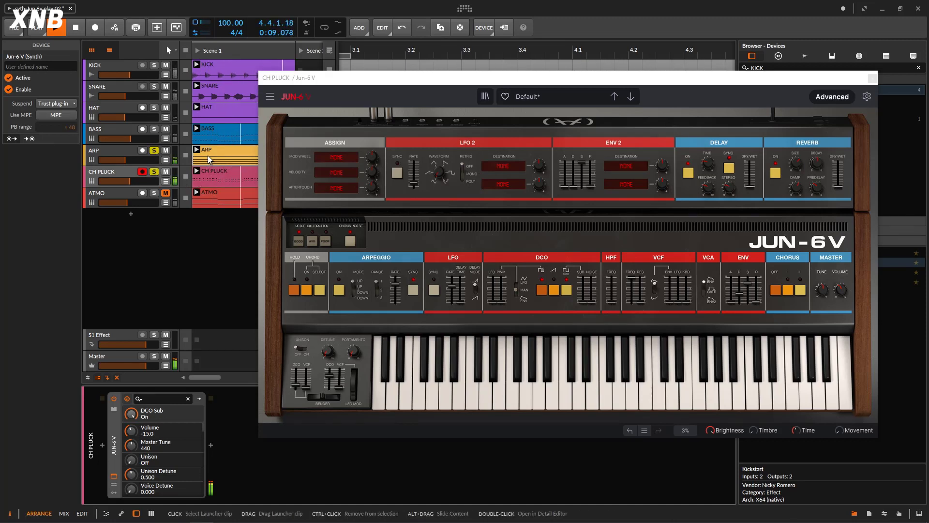
pyautogui.click(154, 173)
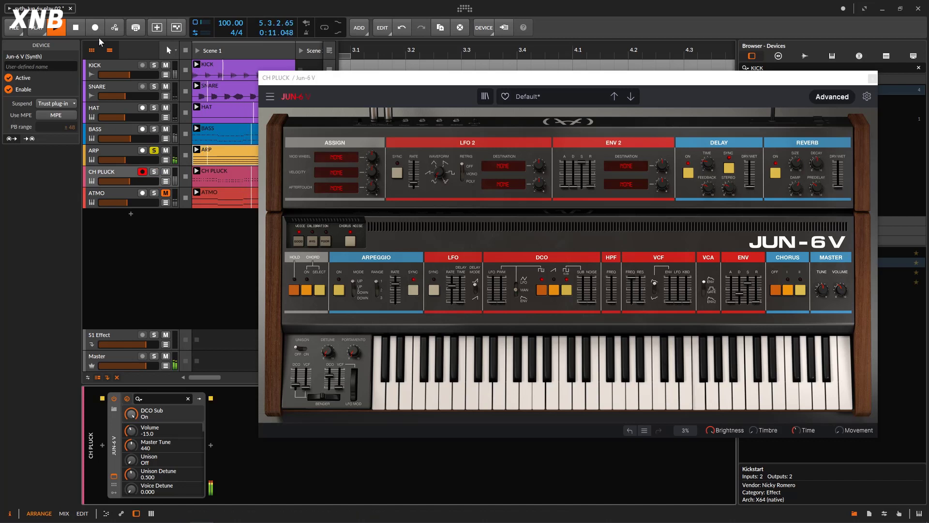
# - Switch the solo from ARP to CH PLUCK, restart playback and raise the DCO pulse-width modulation slightly in Jun-6 V
pyautogui.click(156, 152)
pyautogui.press('space')
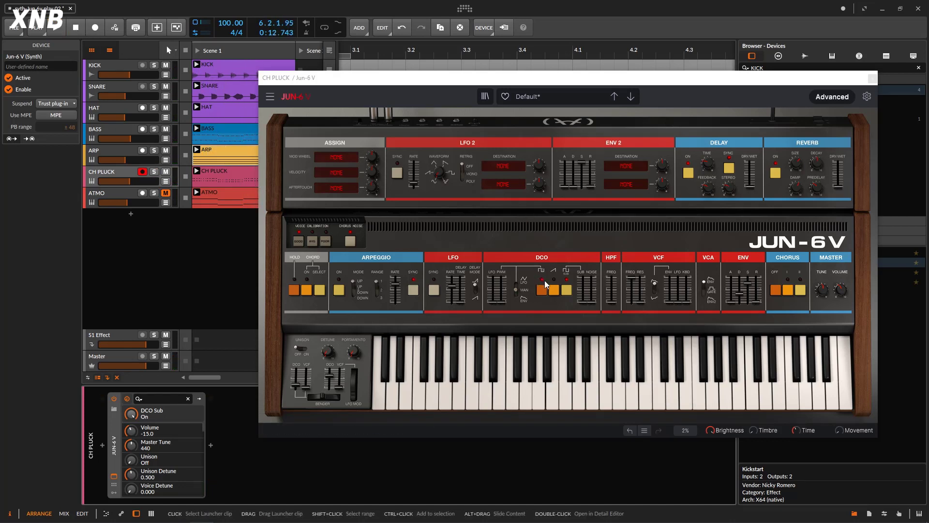
pyautogui.moveTo(582, 300); pyautogui.dragTo(583, 296)
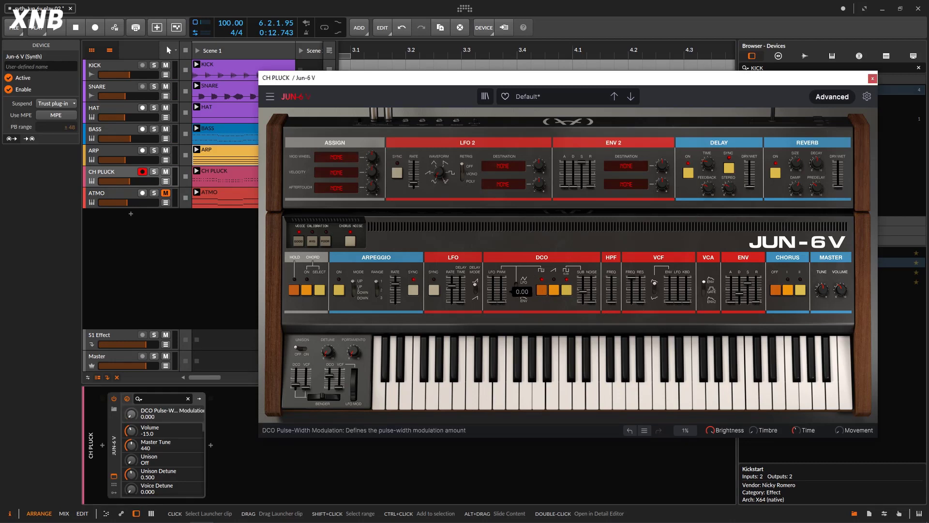
pyautogui.click(59, 28)
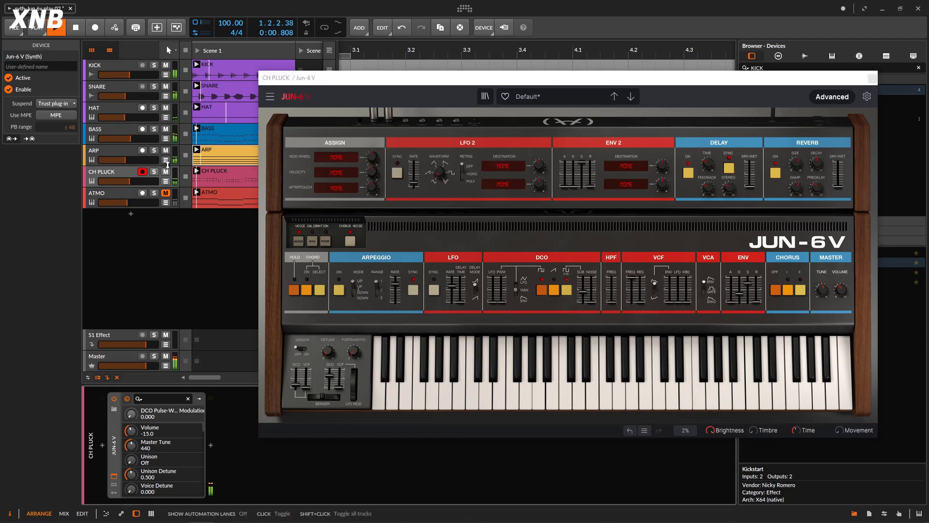
pyautogui.click(154, 171)
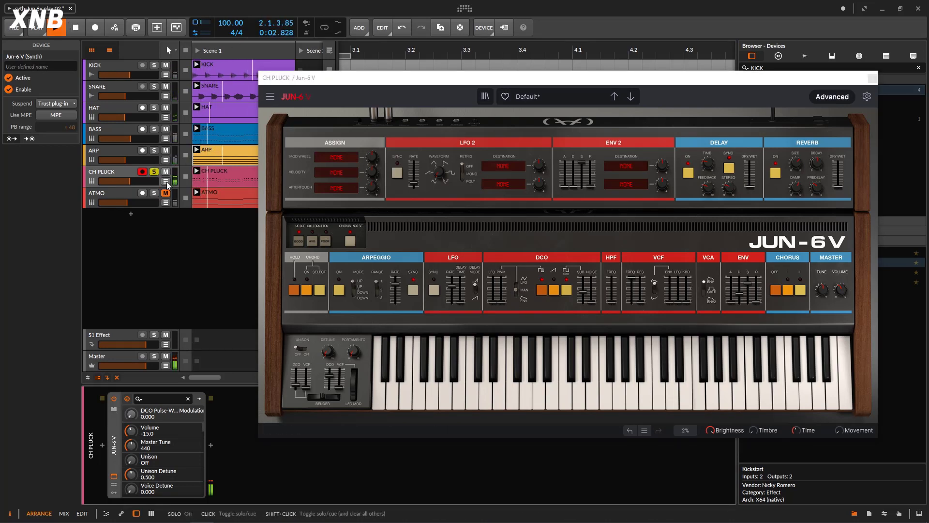
pyautogui.moveTo(501, 301); pyautogui.dragTo(501, 294)
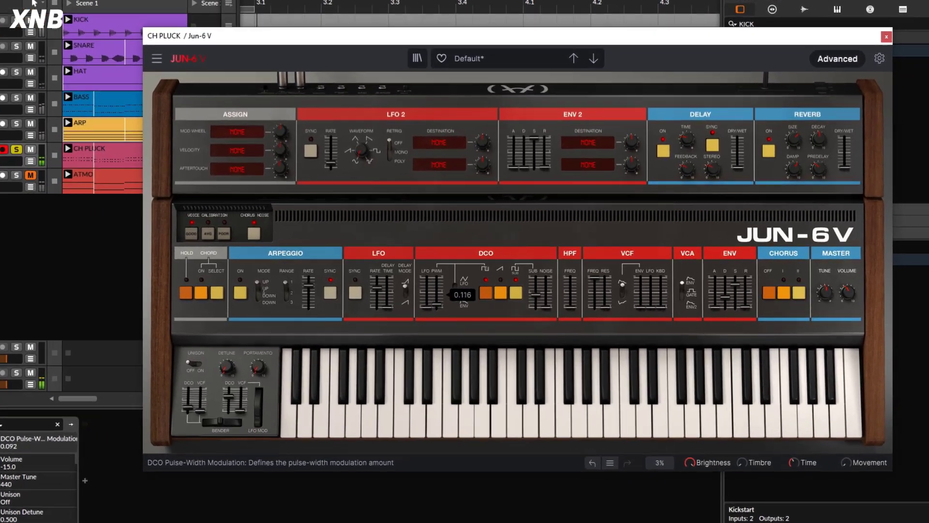
pyautogui.moveTo(406, 298); pyautogui.dragTo(405, 297)
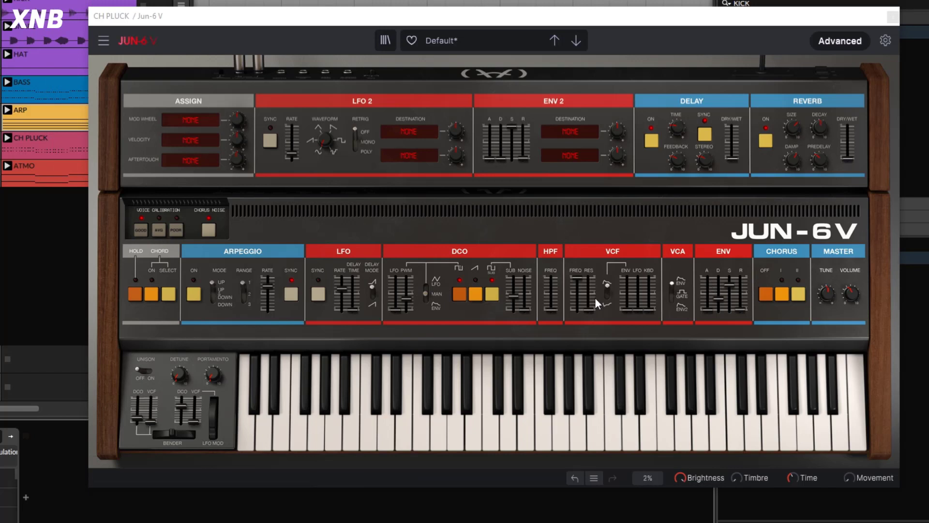
# - Set the Jun-6 V synced delay time to 1/8, adjust the delay's feedback and dry/wet balance, and close the plug-in window
pyautogui.moveTo(406, 298)
pyautogui.moveTo(733, 159); pyautogui.dragTo(735, 123)
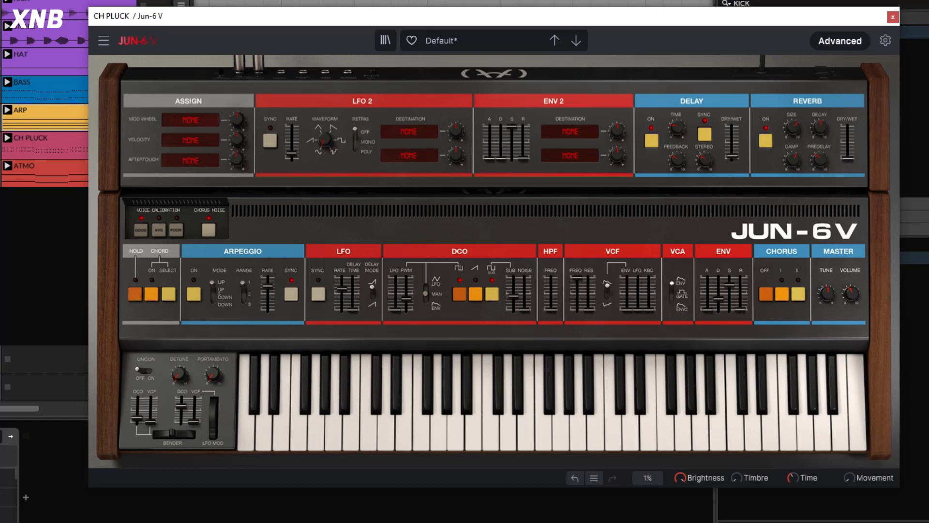
pyautogui.press('space')
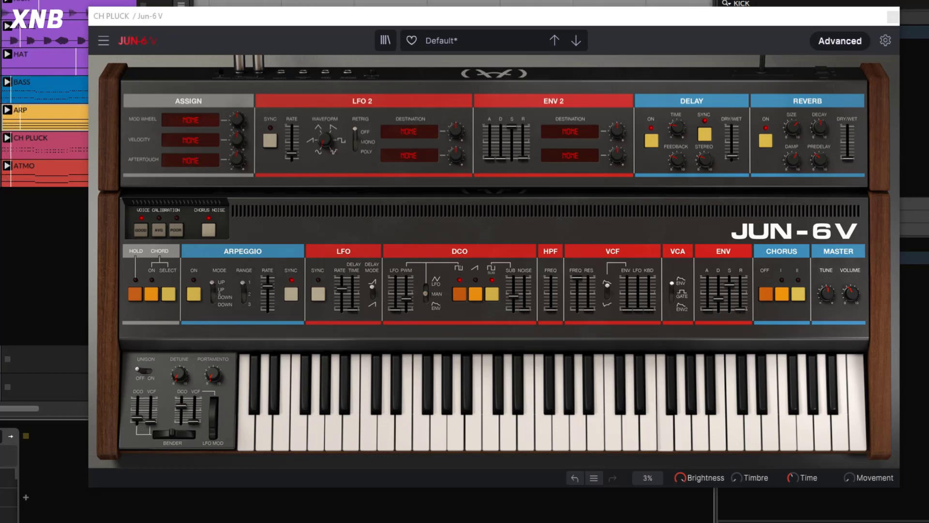
pyautogui.moveTo(678, 160); pyautogui.dragTo(678, 168)
pyautogui.moveTo(731, 156); pyautogui.dragTo(731, 156)
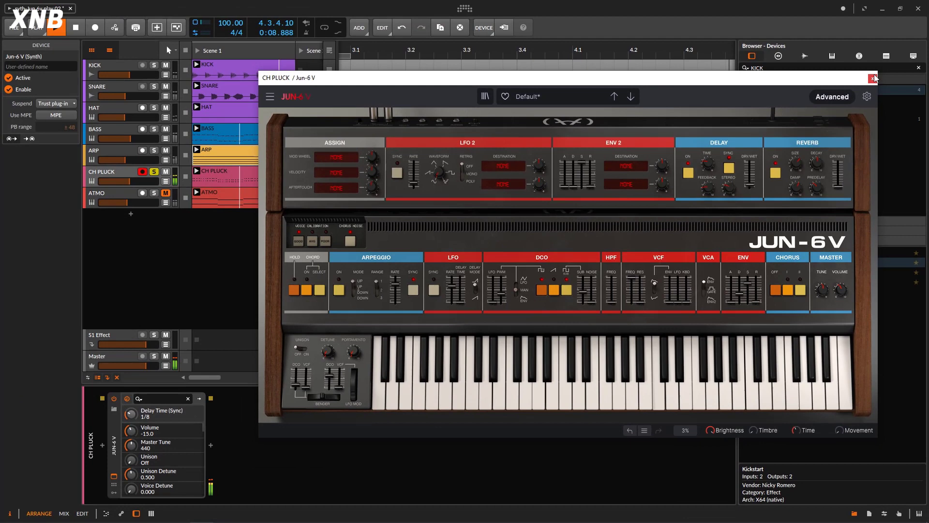
pyautogui.click(873, 78)
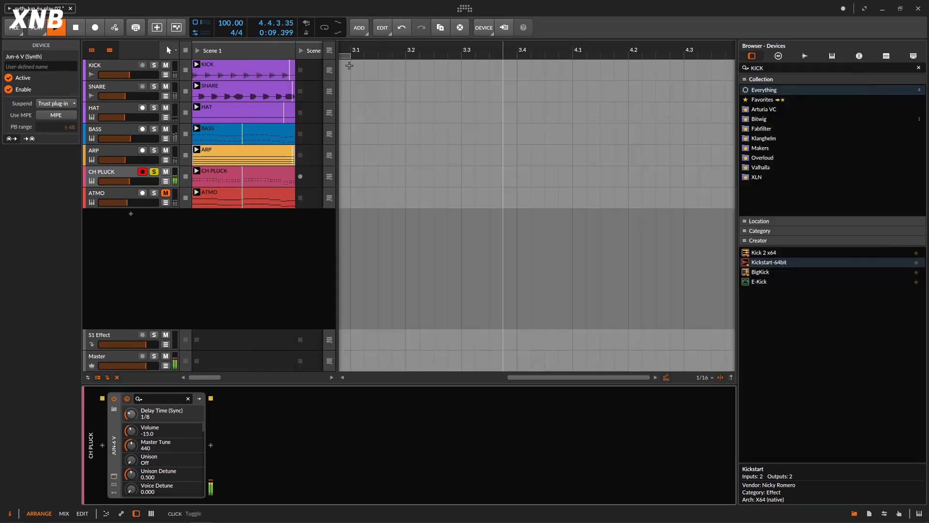
# - Add Kickstart-64bit to CH PLUCK with the mix at 100%, audition the ducking, and close its window
pyautogui.click(225, 175)
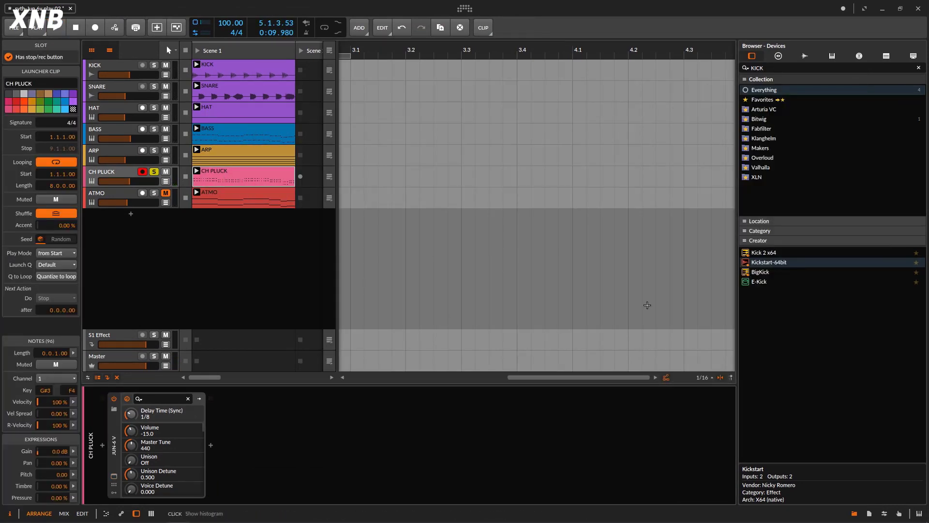
pyautogui.doubleClick(787, 263)
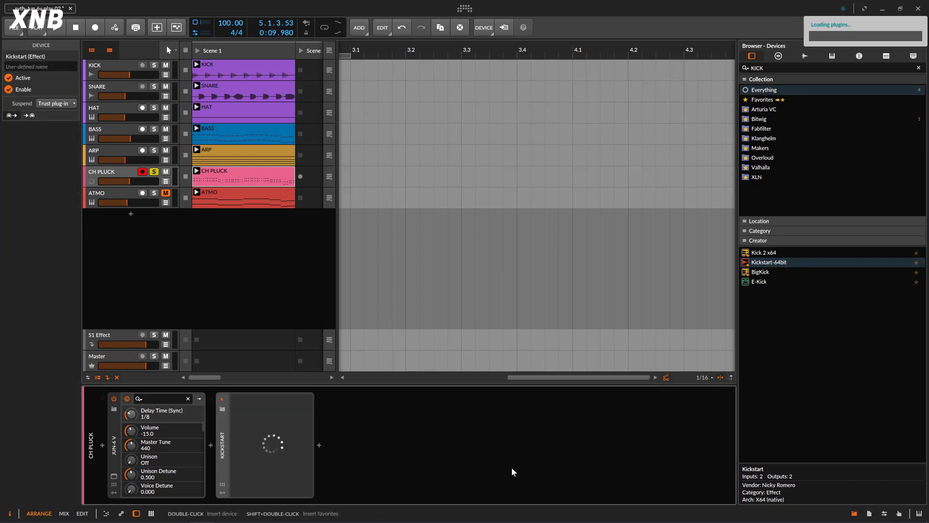
pyautogui.click(55, 29)
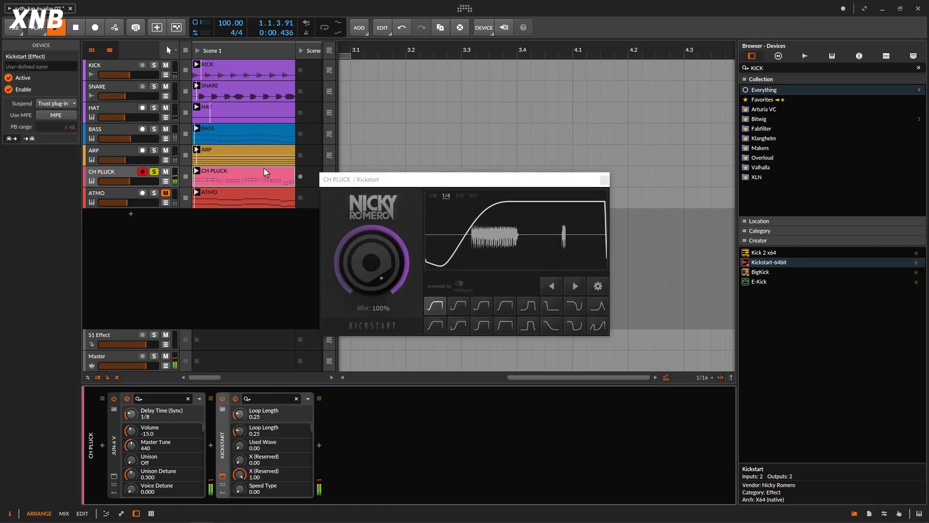
pyautogui.click(404, 275)
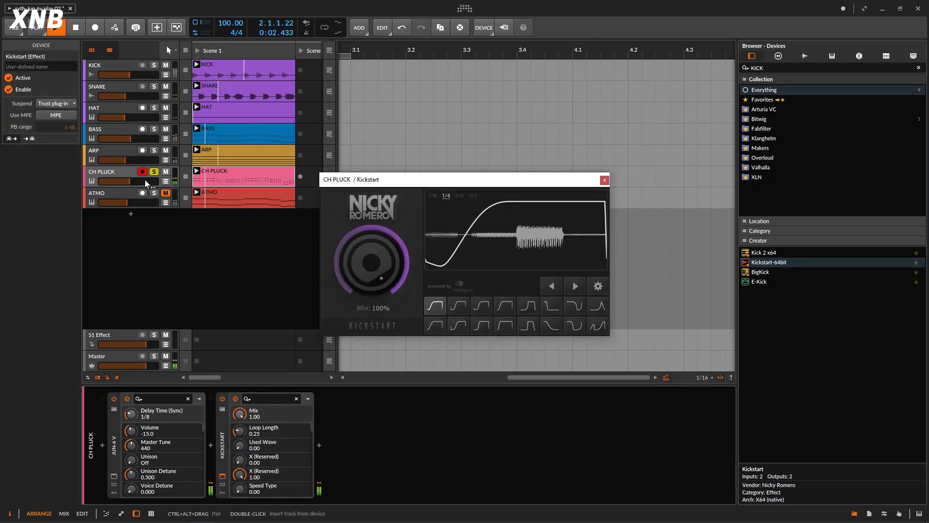
pyautogui.click(123, 172)
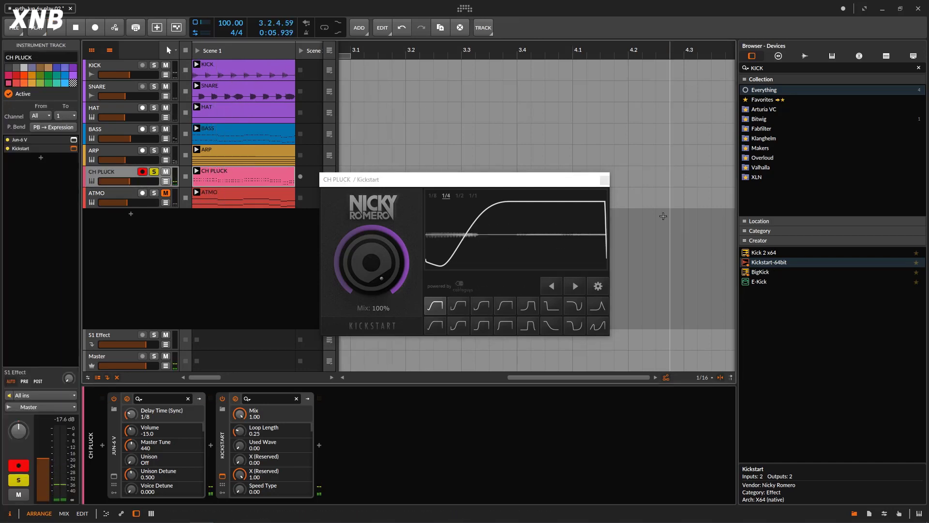
pyautogui.click(604, 179)
# - Find ValhallaVintageVerb_x64 in the Valhalla collection and insert it on CH PLUCK between Jun-6 V and Kickstart
pyautogui.click(777, 68)
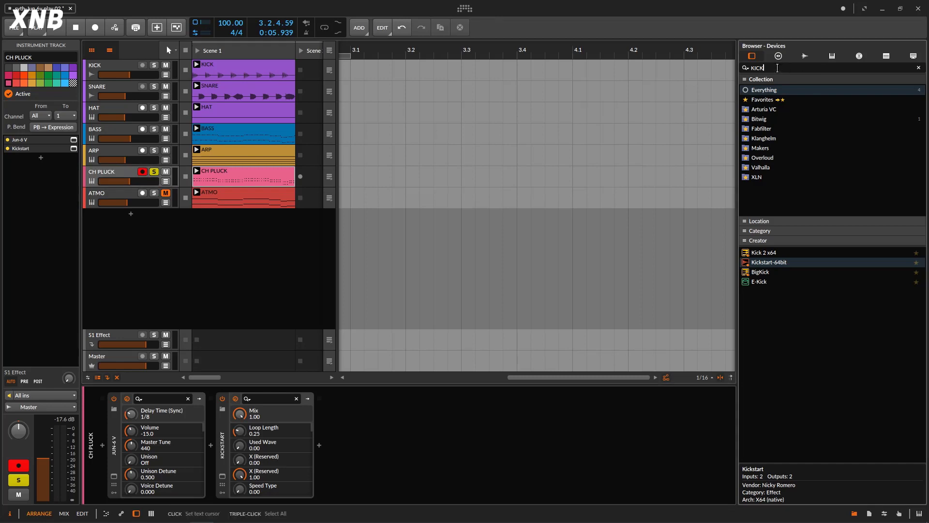
pyautogui.write('VA')
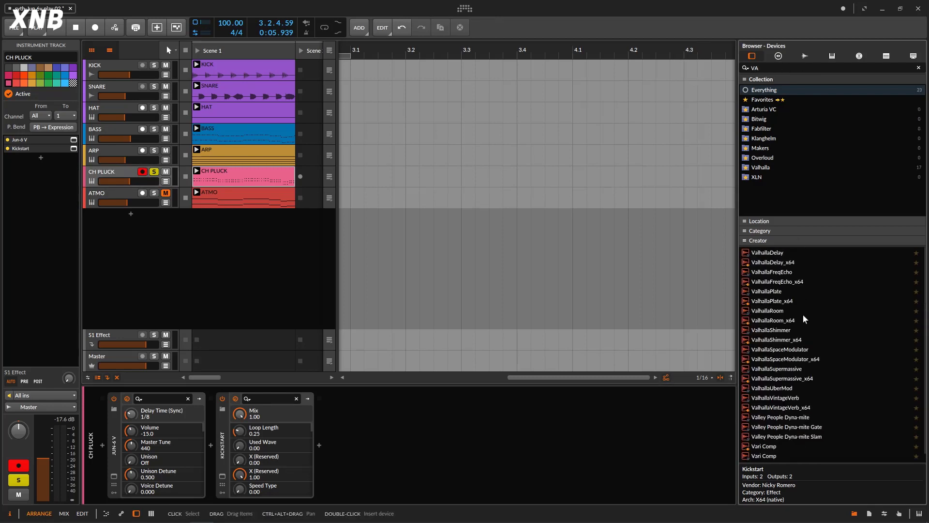
pyautogui.click(770, 167)
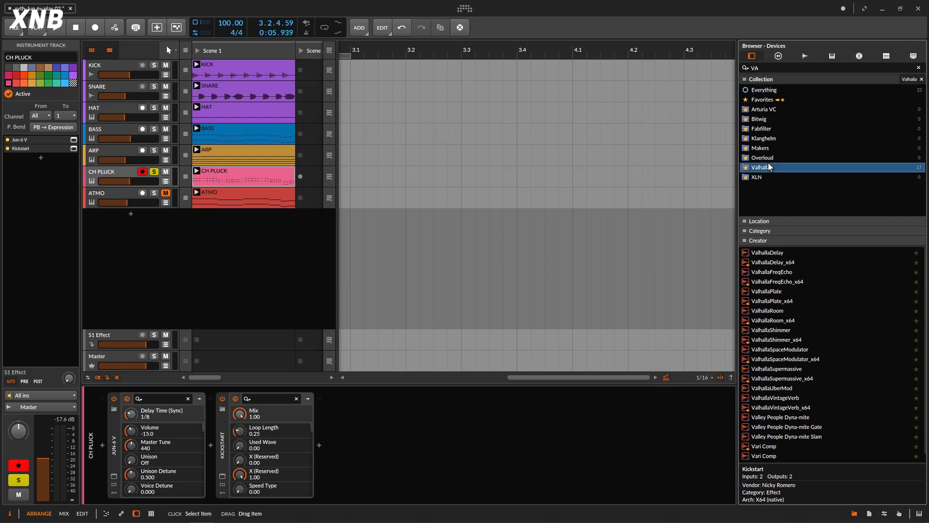
pyautogui.click(799, 406)
pyautogui.doubleClick(800, 407)
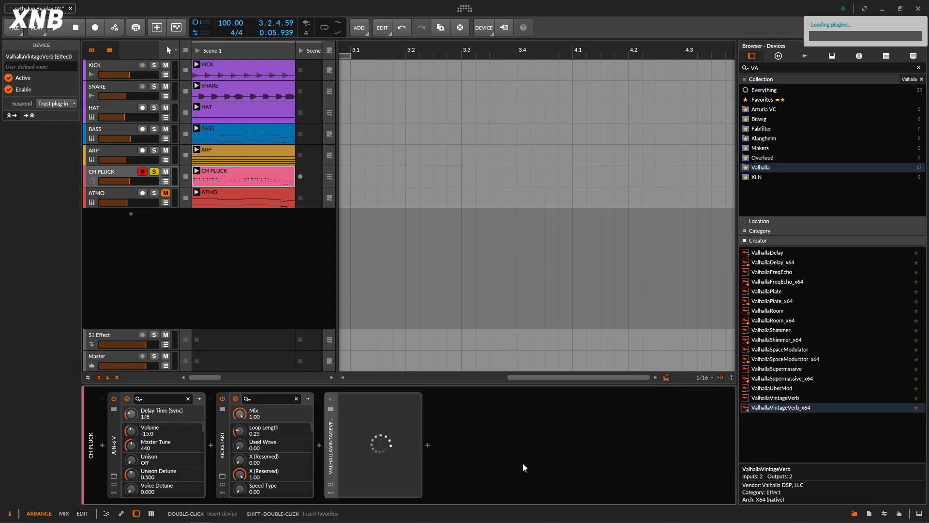
pyautogui.moveTo(225, 444); pyautogui.dragTo(225, 444)
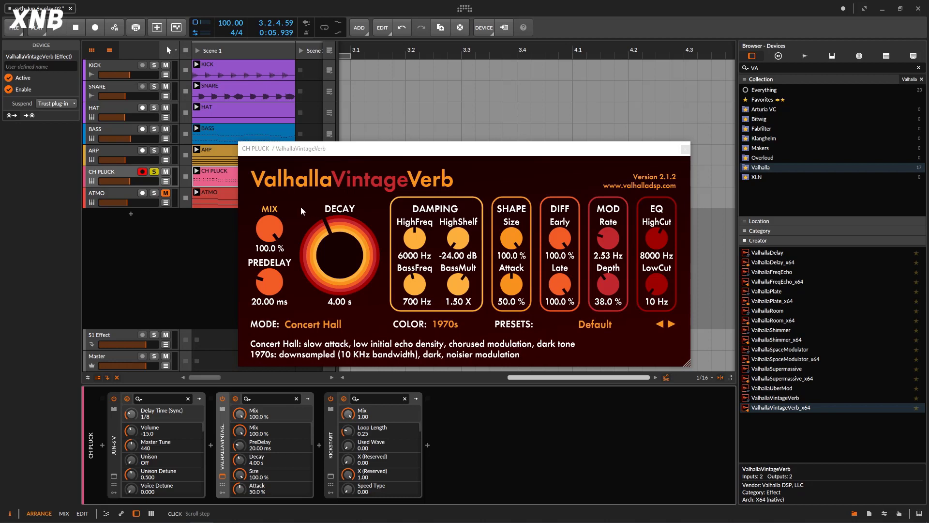
# - Set the reverb's mix to 21.2%, predelay to 11.64 ms and decay to 1.04 s, then audition it and close its window
pyautogui.moveTo(270, 229); pyautogui.dragTo(281, 307)
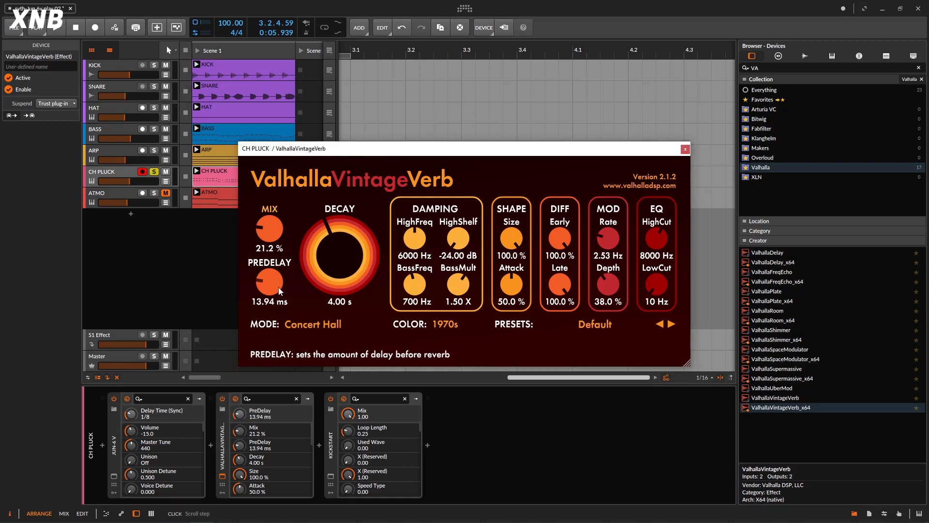
pyautogui.scroll(-1, 280, 289)
pyautogui.moveTo(324, 247)
pyautogui.mouseDown()
pyautogui.moveTo(335, 268)
pyautogui.moveTo(329, 234)
pyautogui.mouseUp()
pyautogui.click(56, 27)
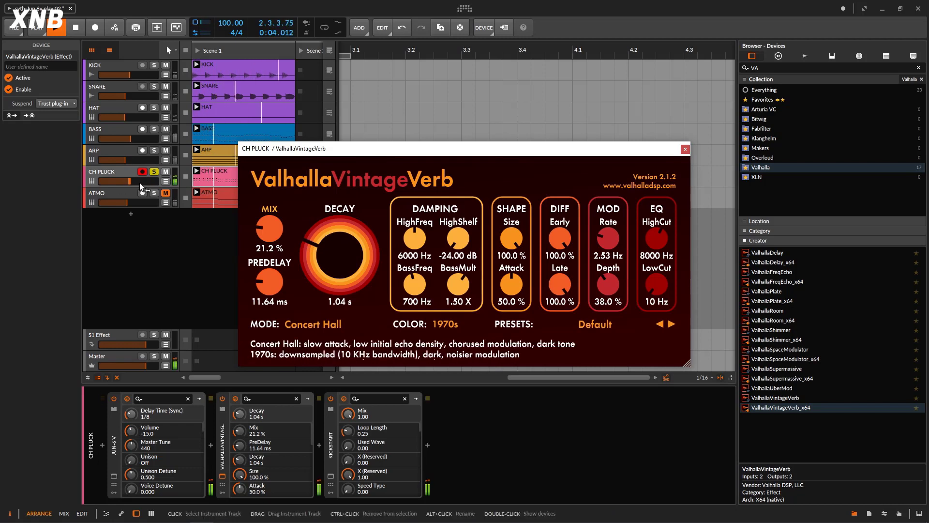
pyautogui.click(685, 149)
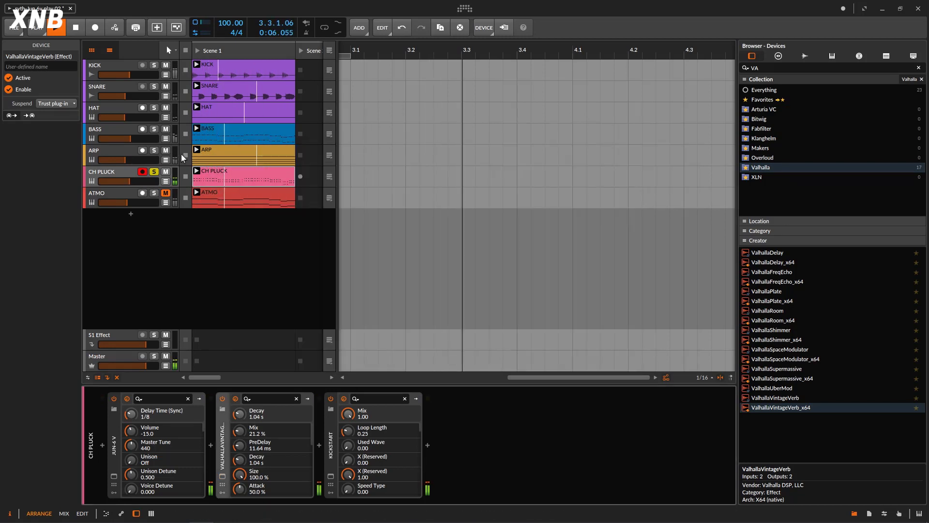
# - Take CH PLUCK out of solo and compare its soloed sound with the full mix
pyautogui.click(155, 170)
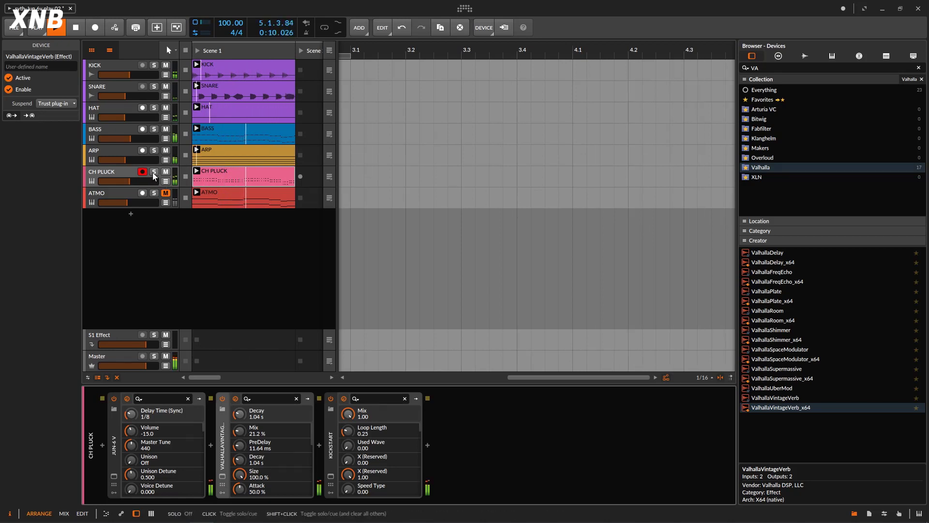
pyautogui.click(154, 172)
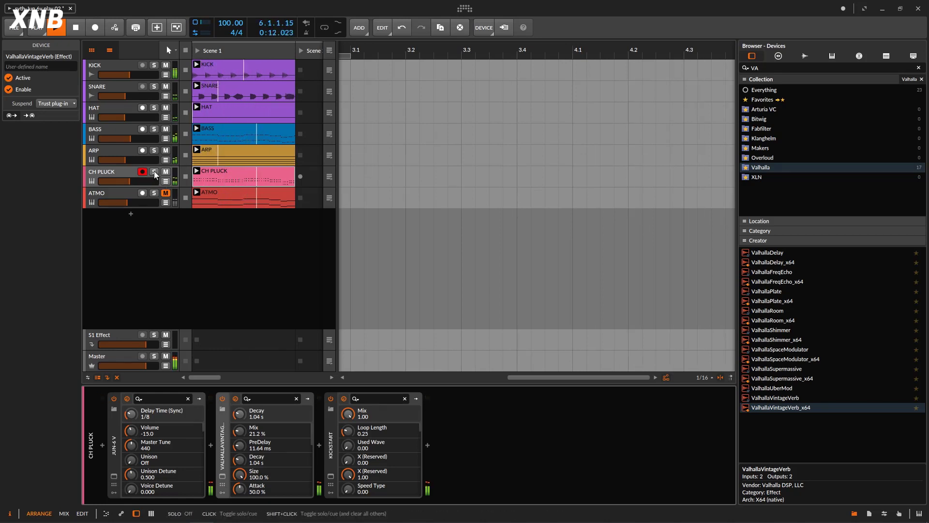
pyautogui.click(153, 172)
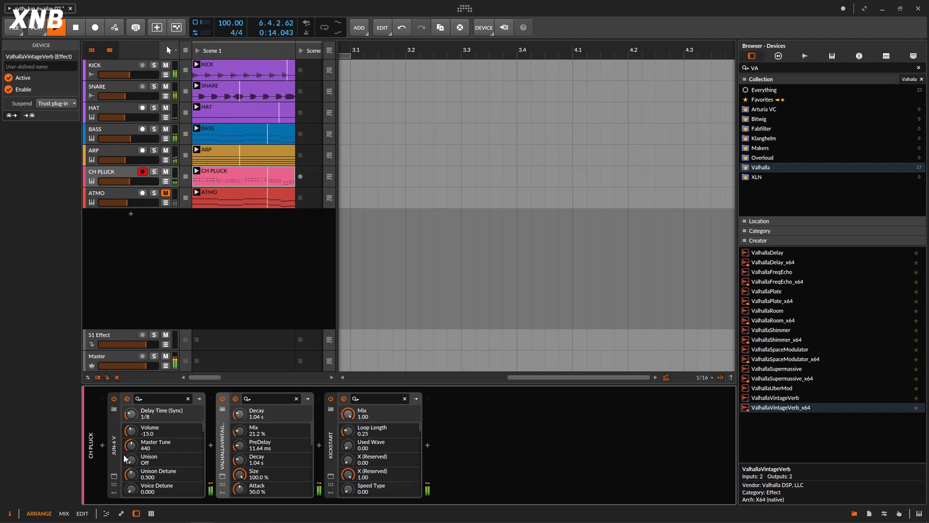
# - In CH PLUCK's Jun-6 V, adjust the VCF envelope amount, set VCF keyboard modulation to about 0.42 and envelope decay to 7.07 s
pyautogui.click(114, 476)
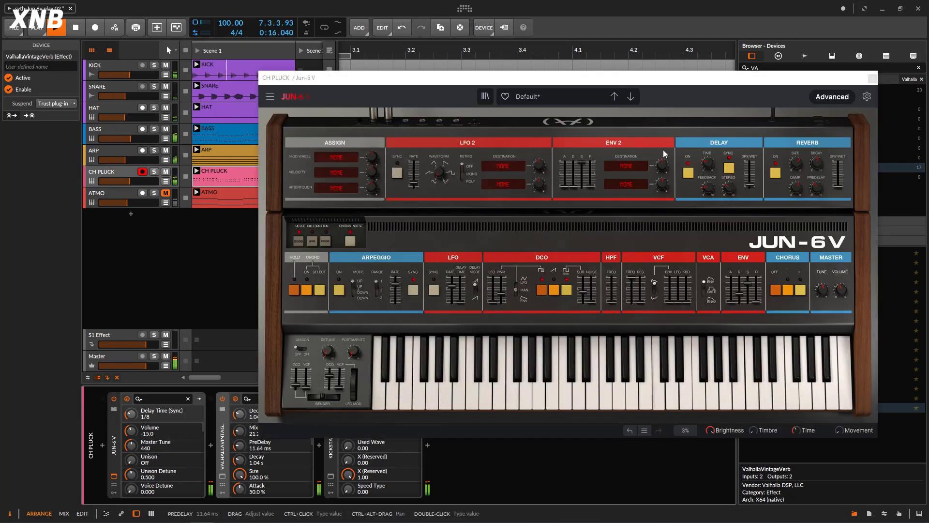
pyautogui.moveTo(625, 292)
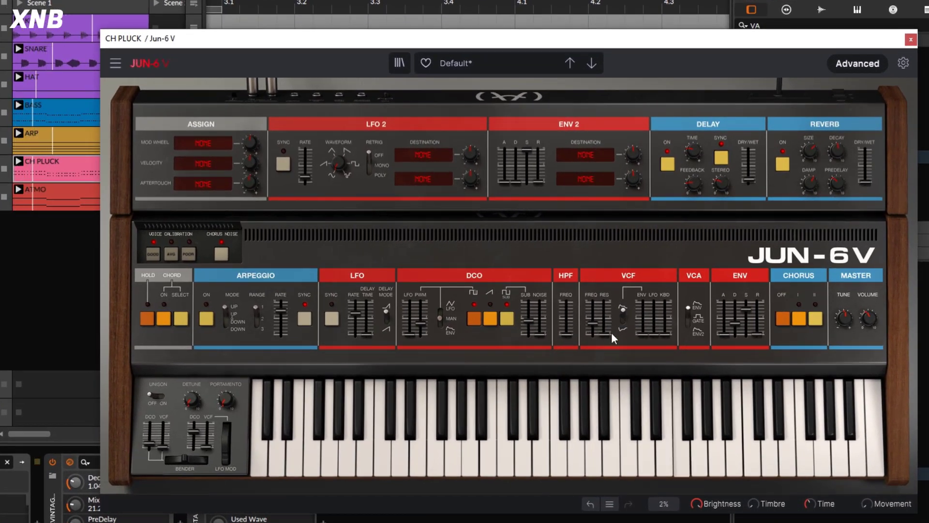
pyautogui.moveTo(643, 334); pyautogui.dragTo(668, 321)
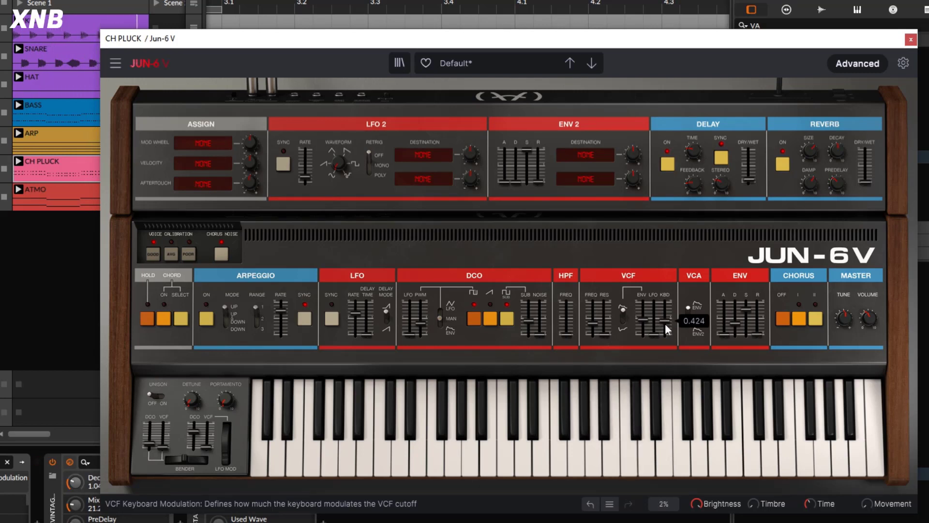
pyautogui.moveTo(734, 322)
pyautogui.mouseDown()
pyautogui.moveTo(734, 310)
pyautogui.moveTo(746, 317)
pyautogui.moveTo(746, 335)
pyautogui.moveTo(757, 333)
pyautogui.moveTo(735, 308)
pyautogui.mouseUp()
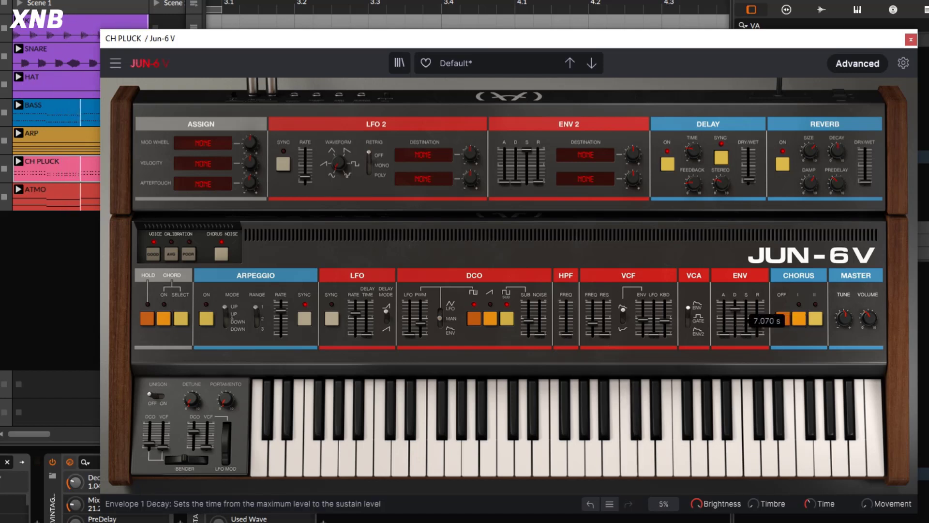
# - Audition CH PLUCK soloed, together with ARP, and in the full mix, then solo it again and stop playback
pyautogui.click(1, 169)
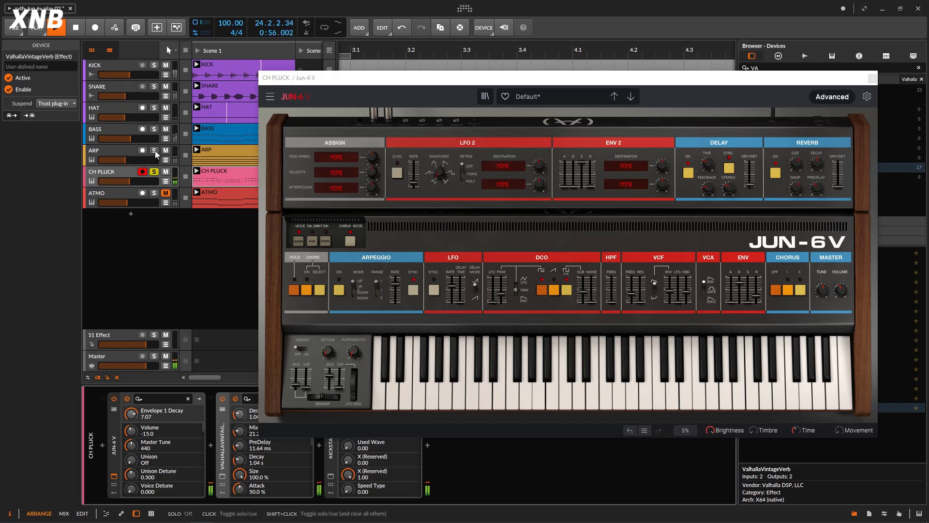
pyautogui.click(154, 150)
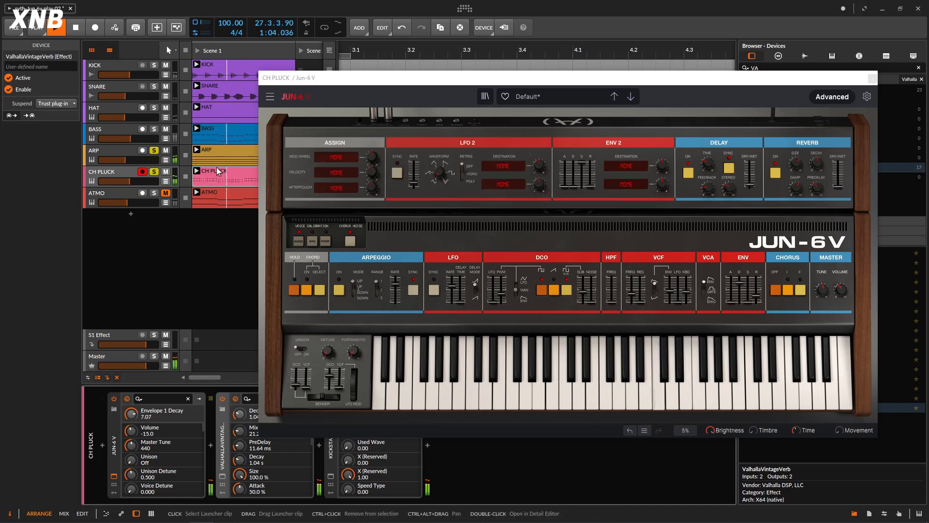
pyautogui.click(155, 171)
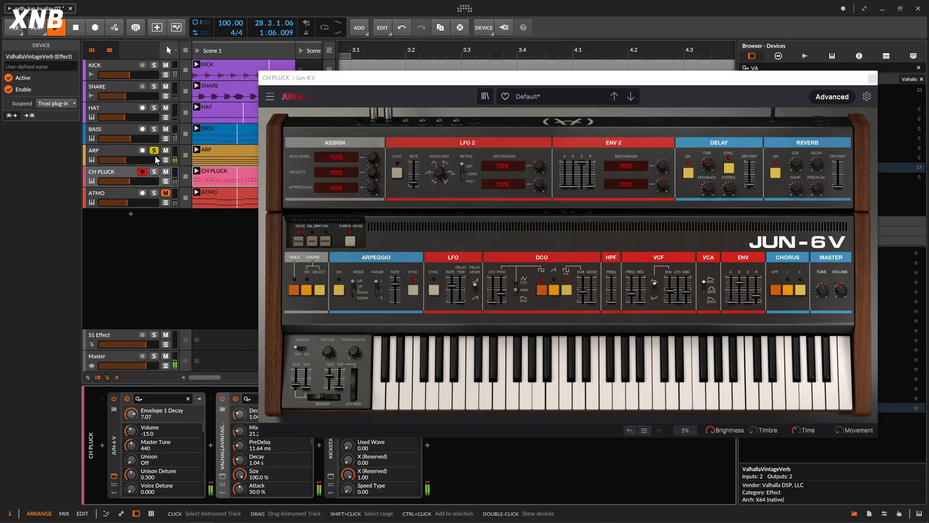
pyautogui.click(154, 151)
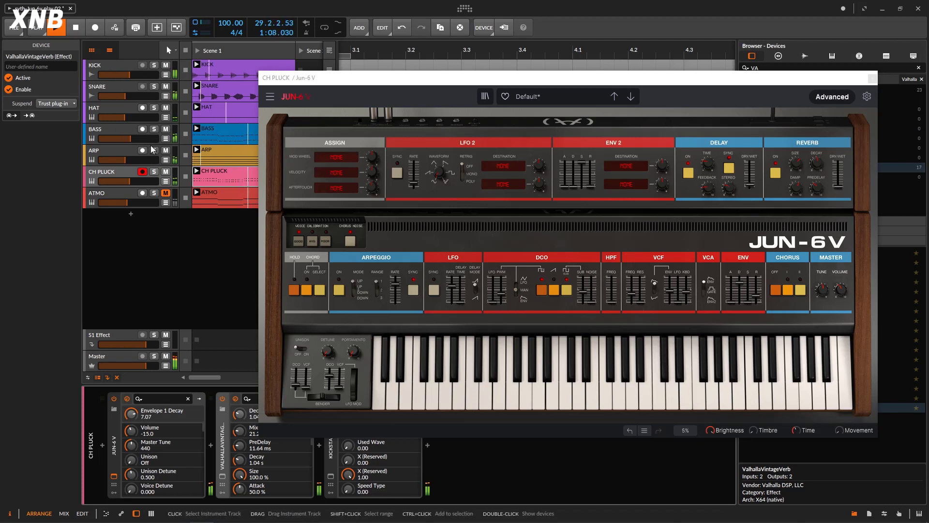
pyautogui.click(154, 173)
pyautogui.click(77, 28)
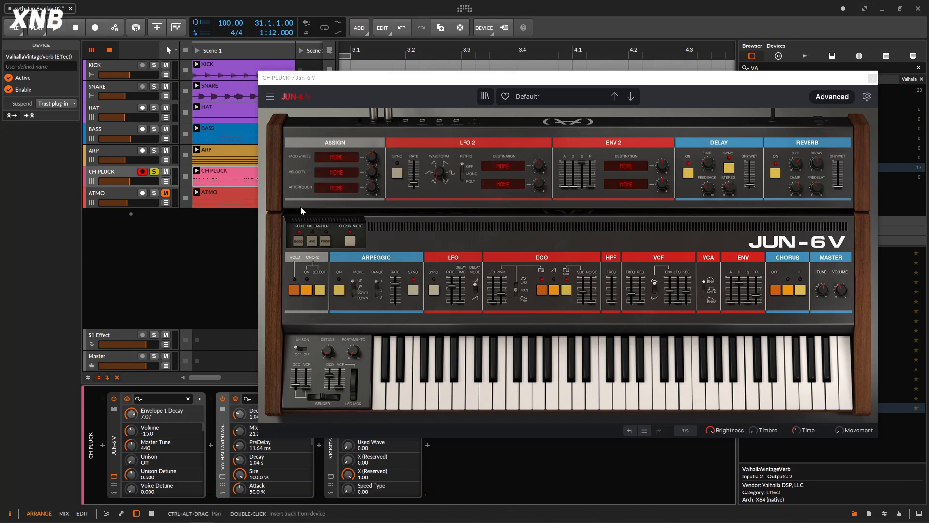
# - Unsolo CH PLUCK, fine-tune its VCF cutoff to 88.6 Hz and resonance to about 0.16 in the full mix, and close its synth window
pyautogui.click(154, 173)
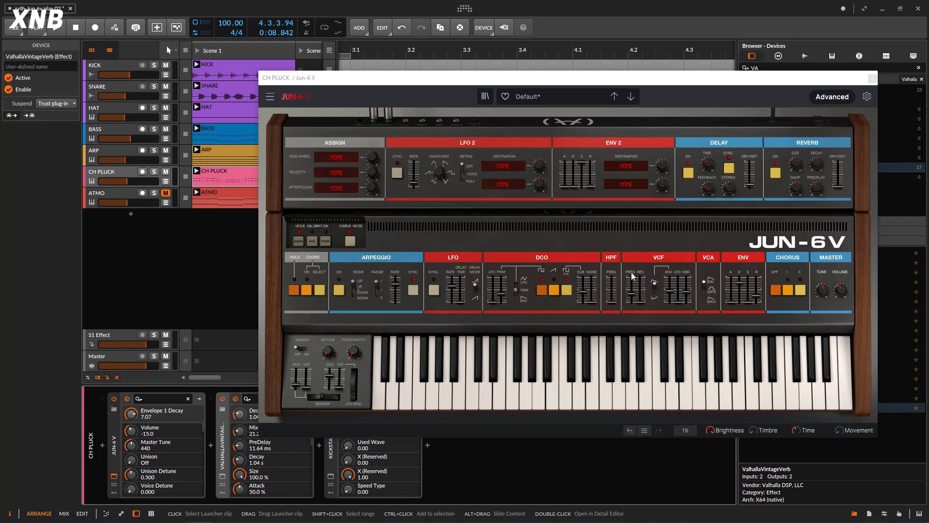
pyautogui.press('space')
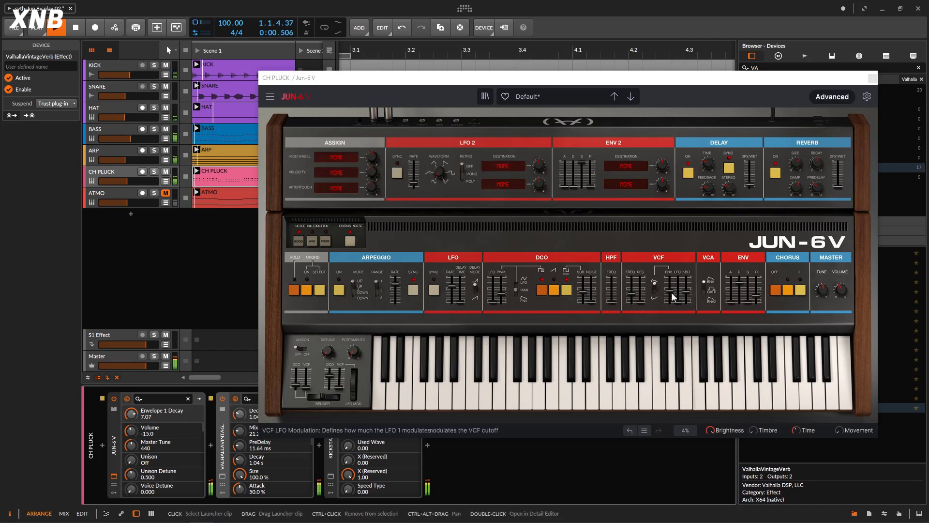
pyautogui.click(637, 305)
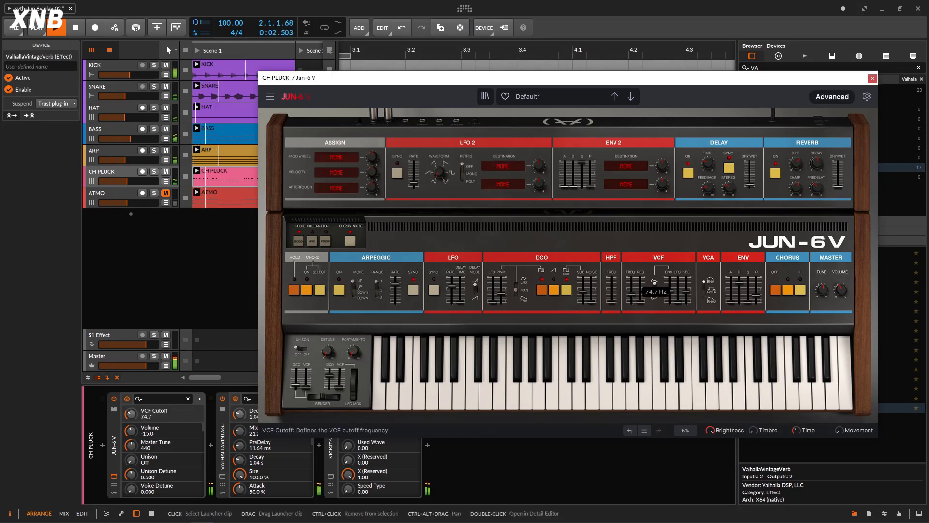
pyautogui.click(646, 302)
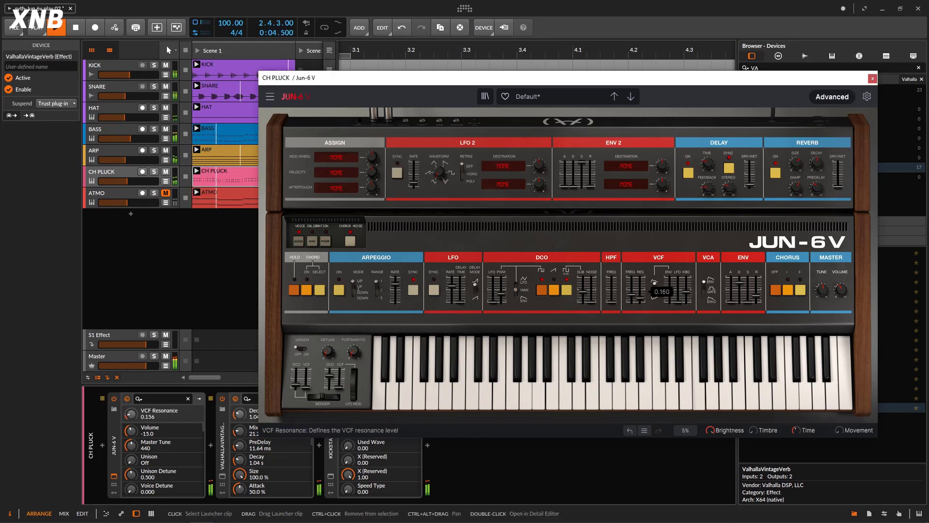
pyautogui.moveTo(631, 297); pyautogui.dragTo(631, 296)
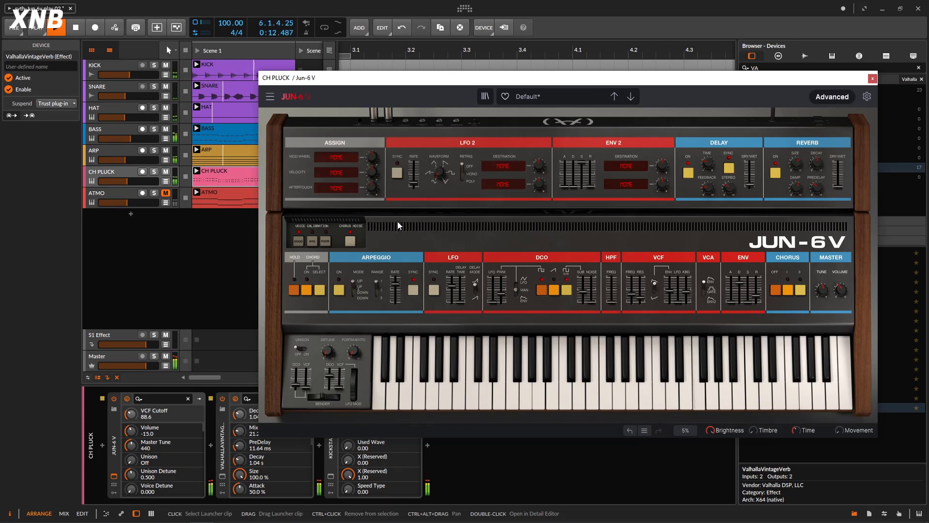
pyautogui.click(77, 29)
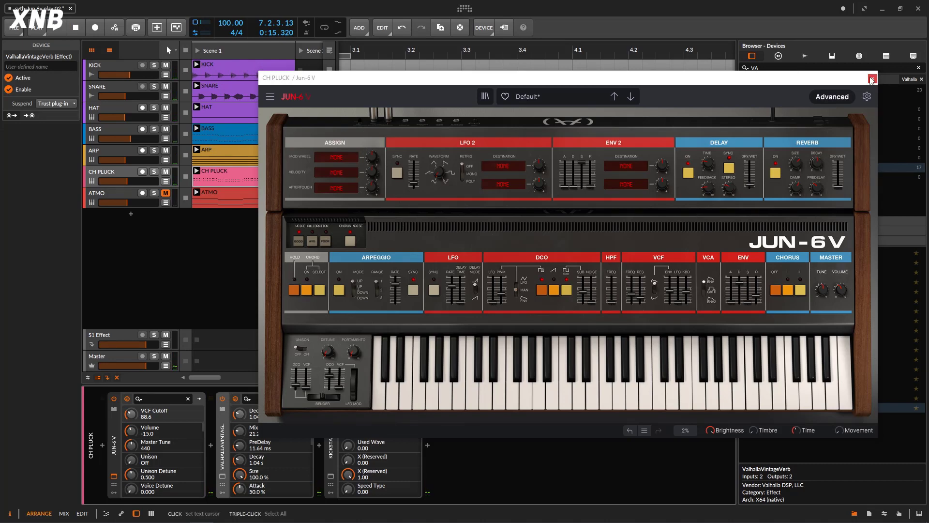
pyautogui.click(872, 80)
# - Unmute ATMO, audition it soloed, and compare the full mix with and without it
pyautogui.click(112, 171)
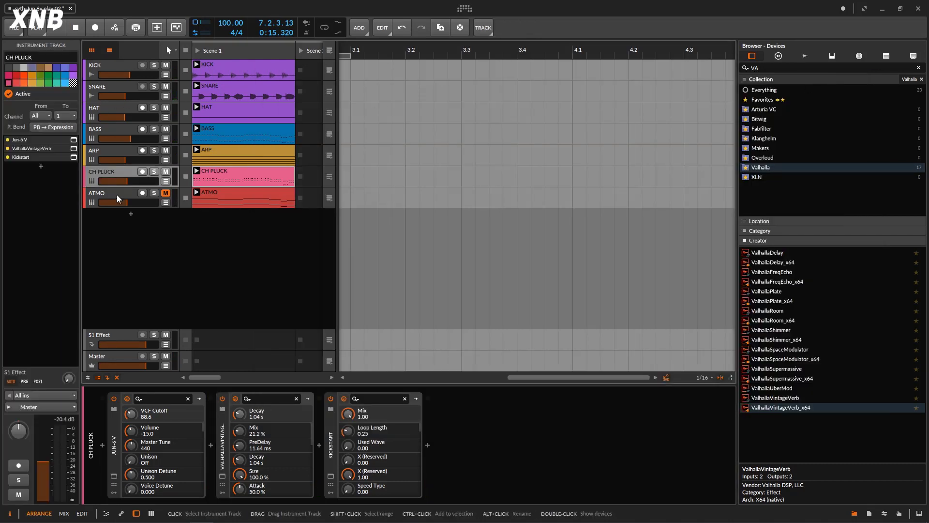
pyautogui.click(119, 199)
pyautogui.click(143, 193)
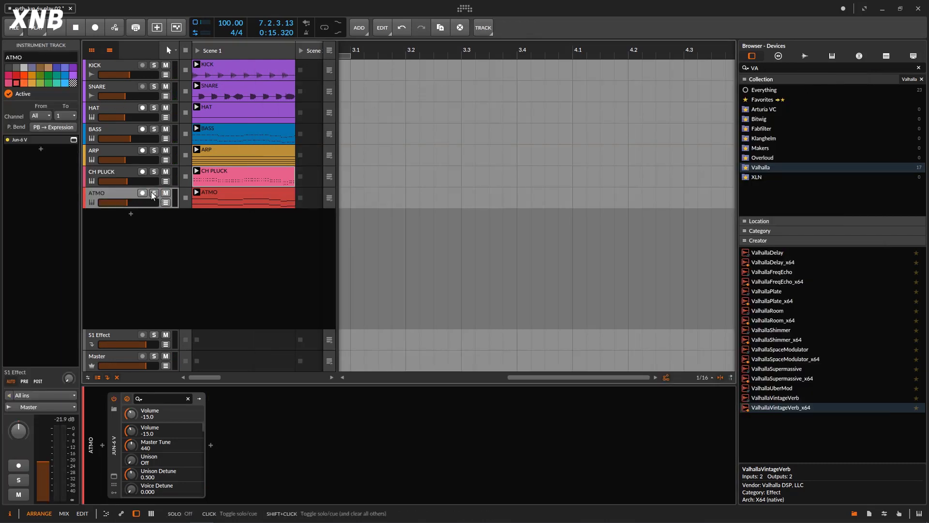
pyautogui.click(52, 29)
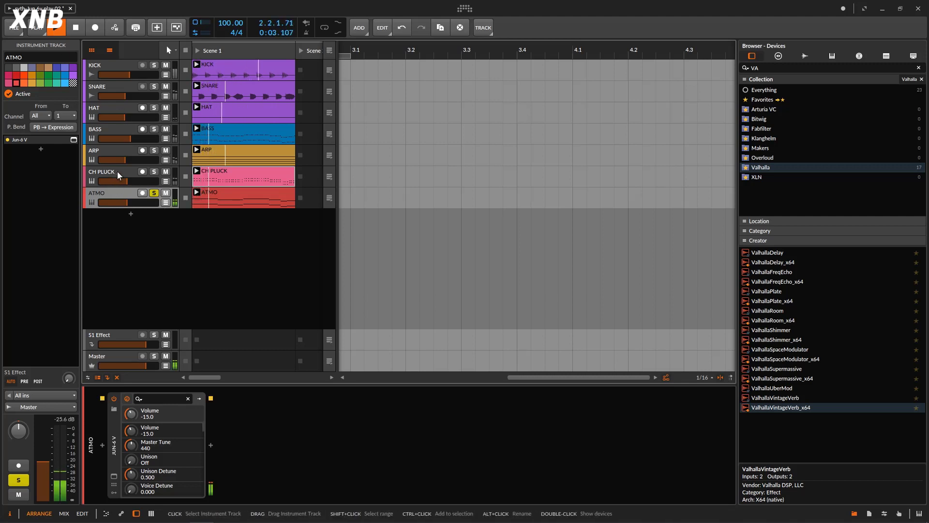
pyautogui.click(154, 194)
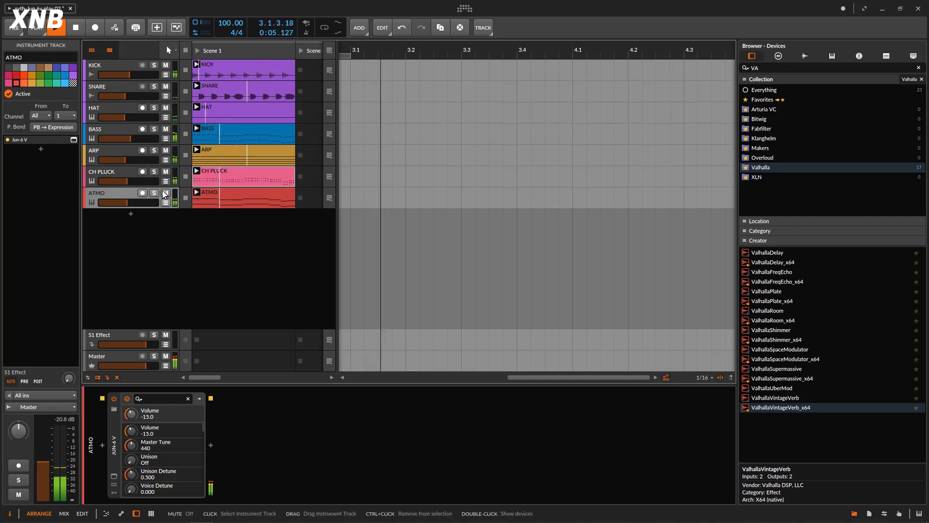
pyautogui.click(165, 193)
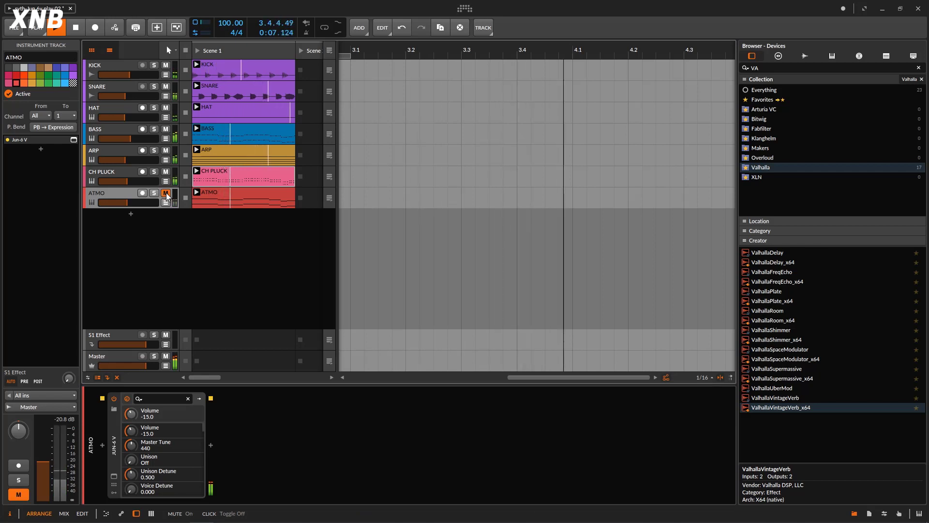
pyautogui.click(165, 193)
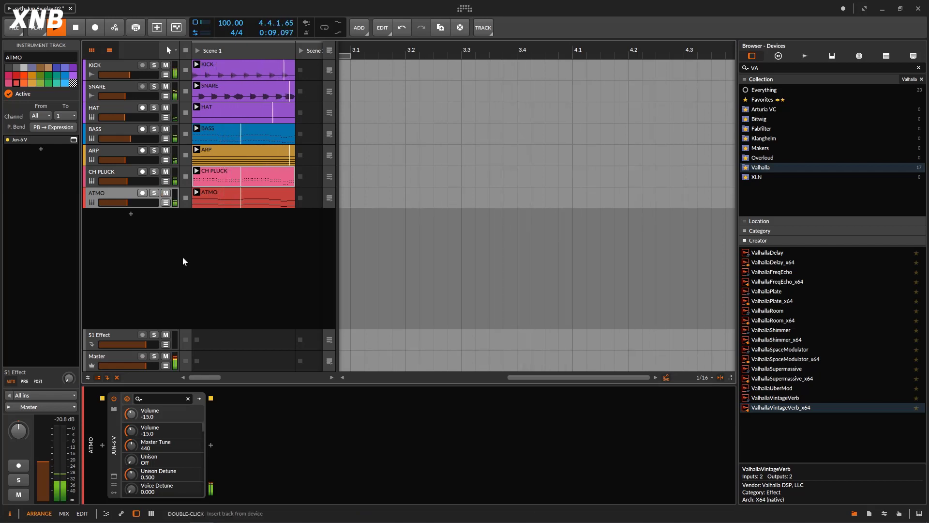
# - Solo and record-arm ATMO, copy CH PLUCK's Kickstart onto it after Jun-6 V, and bypass the copy
pyautogui.click(153, 193)
pyautogui.click(142, 193)
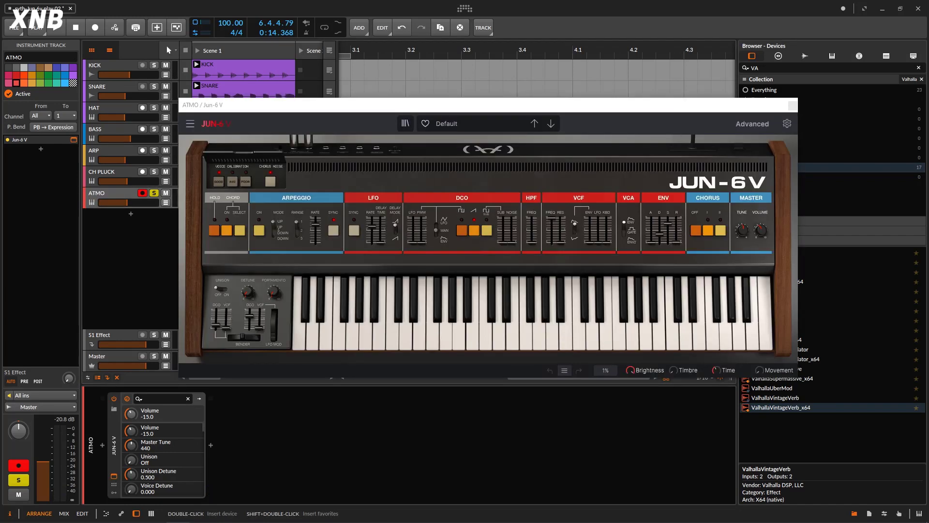
pyautogui.click(112, 172)
pyautogui.moveTo(330, 431); pyautogui.dragTo(120, 203)
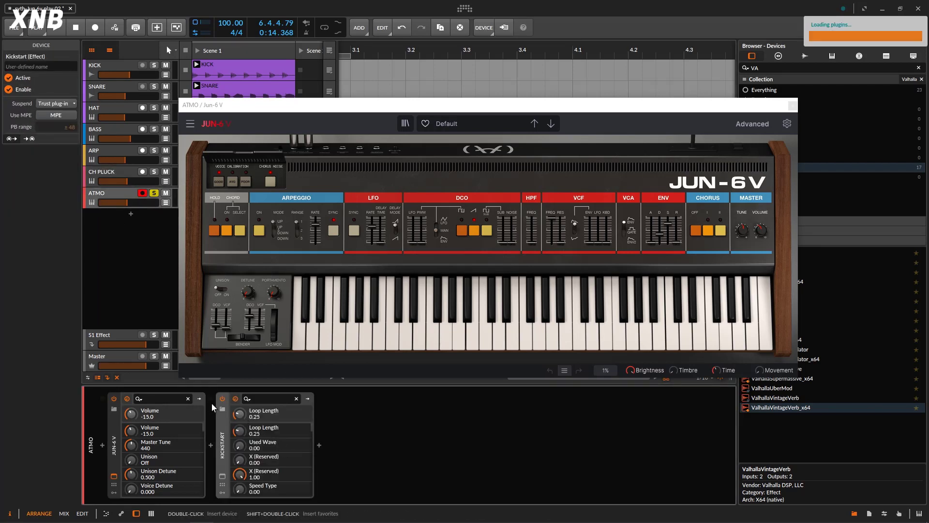
pyautogui.click(222, 398)
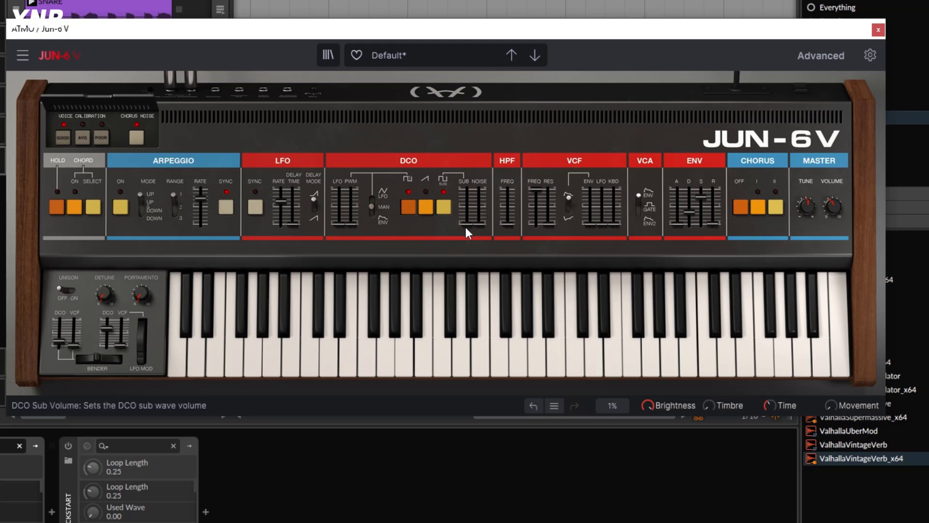
# - Compare DCO waveforms on ATMO during playback, keep square and sub enabled with saw off, and lower the VCF cutoff slightly from maximum
pyautogui.click(428, 206)
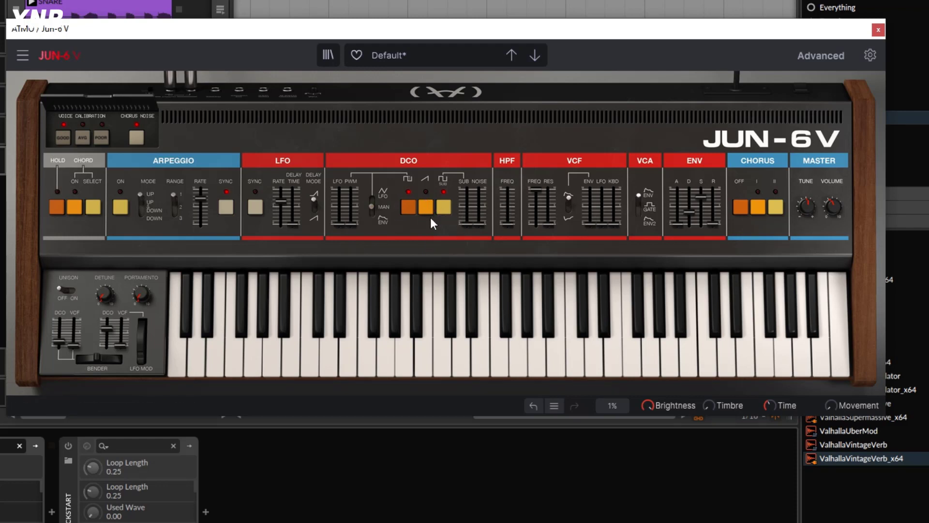
pyautogui.click(442, 206)
pyautogui.click(228, 2)
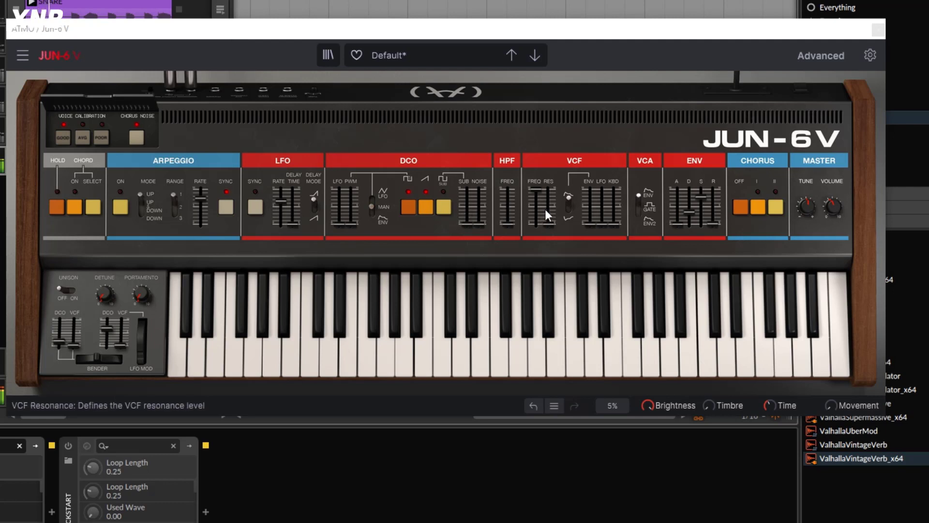
pyautogui.click(536, 194)
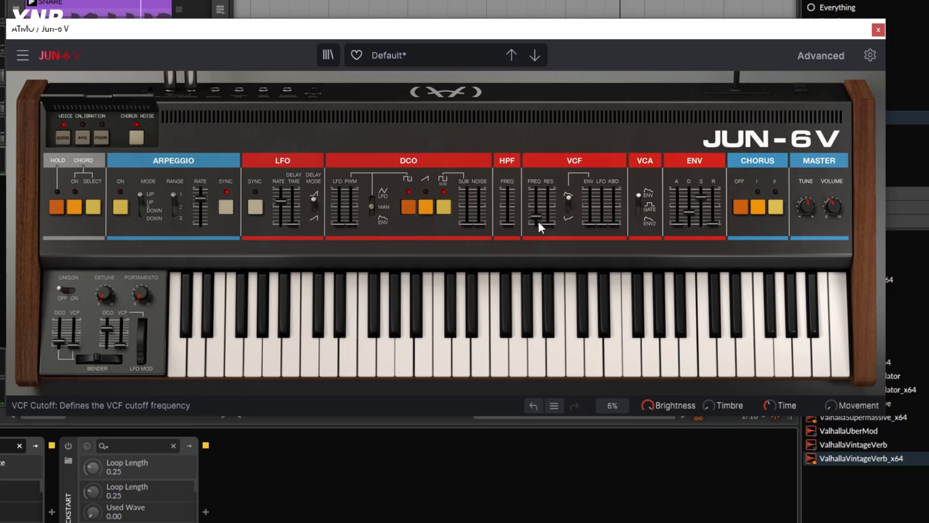
pyautogui.moveTo(537, 218); pyautogui.dragTo(536, 191)
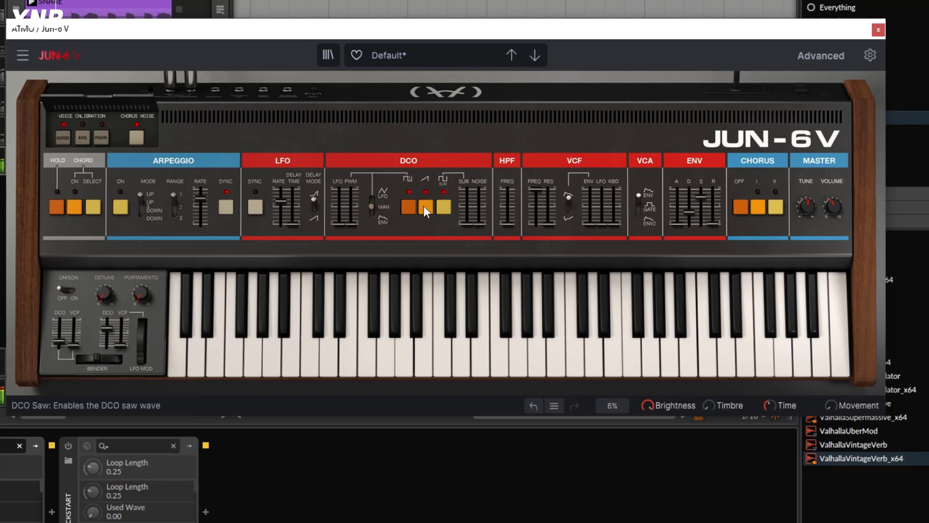
pyautogui.click(426, 205)
pyautogui.click(444, 204)
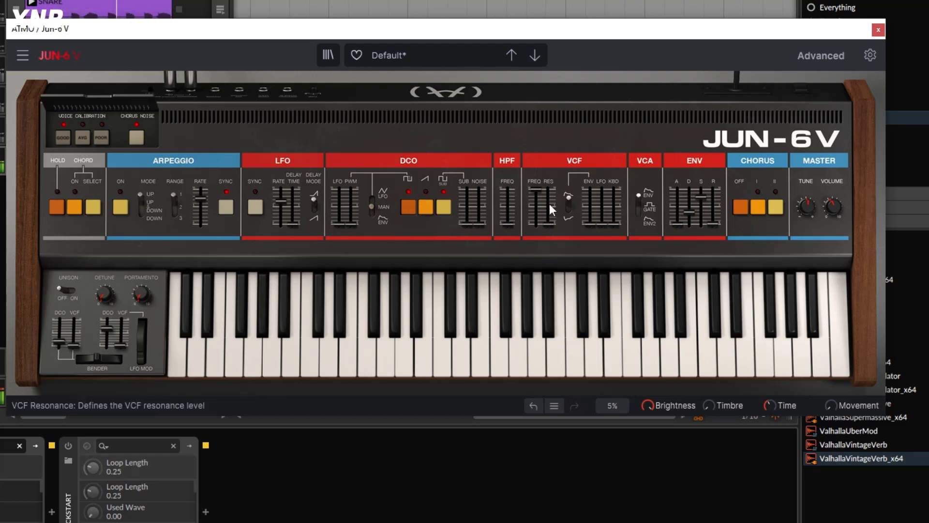
pyautogui.moveTo(539, 190); pyautogui.dragTo(538, 199)
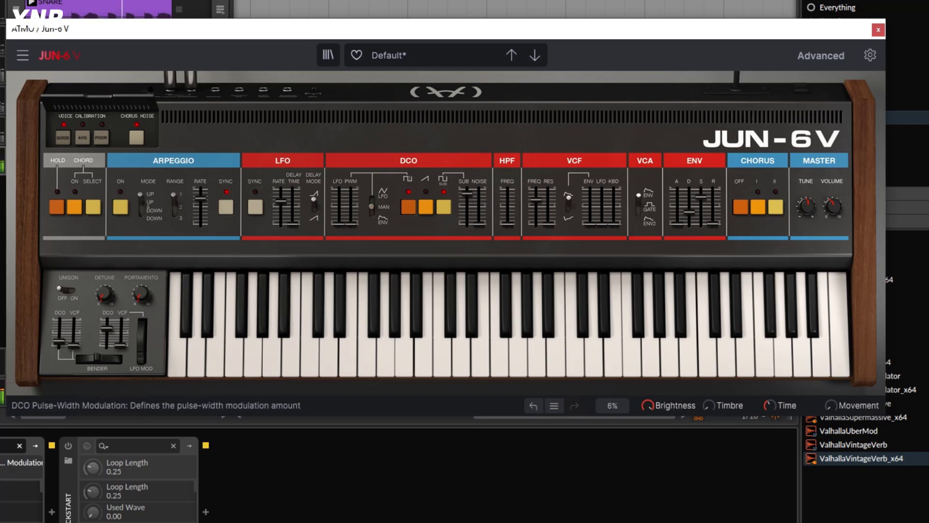
# - Raise ATMO's DCO pulse-width modulation, add slight LFO modulation to the DCO, and sync the LFO at a 5/16 rate
pyautogui.moveTo(351, 223); pyautogui.dragTo(351, 214)
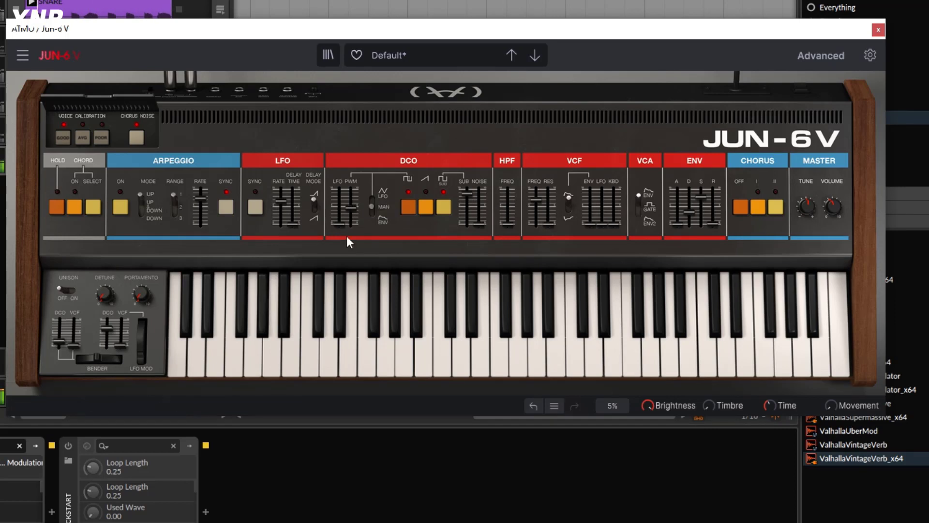
pyautogui.moveTo(342, 223)
pyautogui.mouseDown()
pyautogui.moveTo(341, 200)
pyautogui.moveTo(341, 221)
pyautogui.mouseUp()
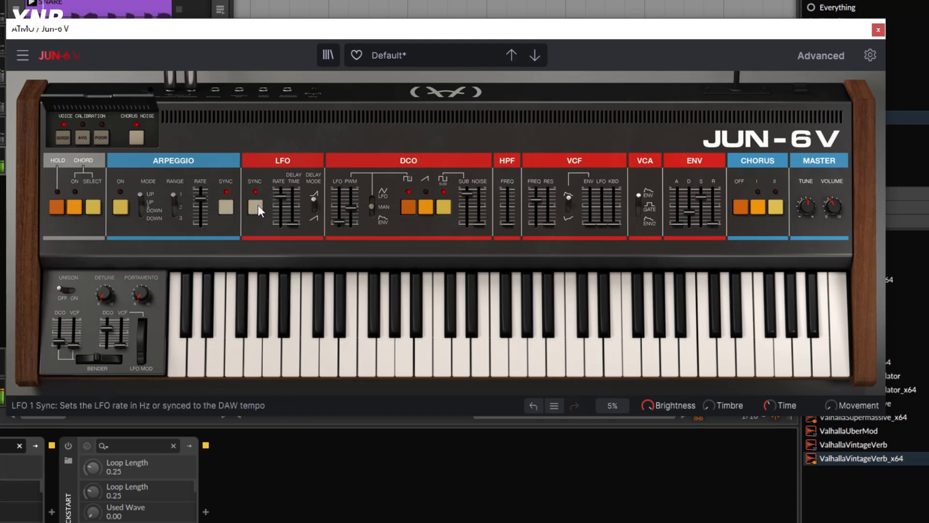
pyautogui.moveTo(283, 192); pyautogui.dragTo(283, 199)
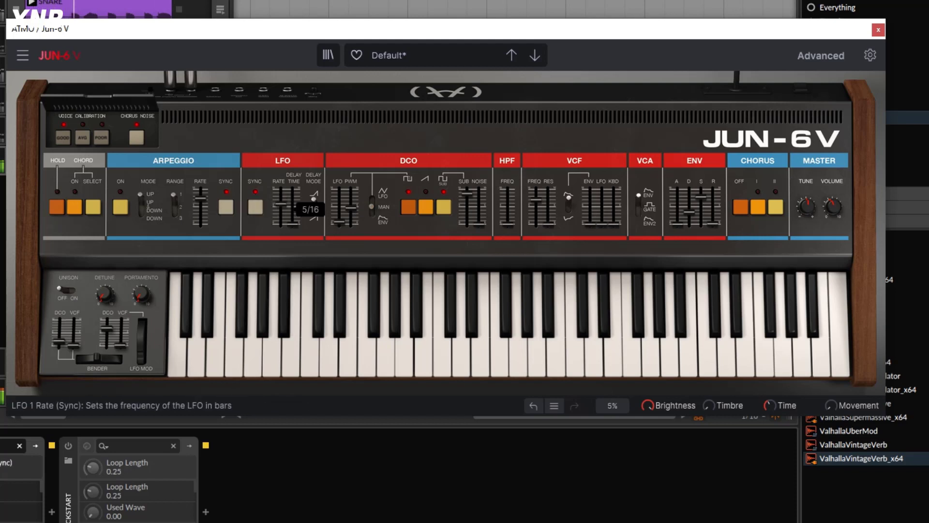
pyautogui.moveTo(338, 213)
pyautogui.mouseDown()
pyautogui.moveTo(339, 205)
pyautogui.moveTo(340, 218)
pyautogui.mouseUp()
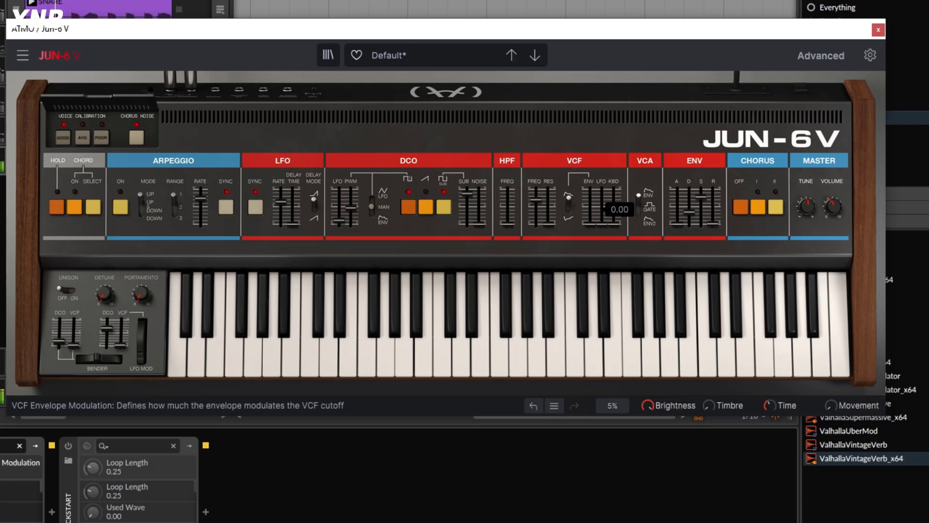
# - Try envelope and LFO modulation on ATMO's VCF cutoff, reset both to zero, and briefly audition the sound with Kickstart enabled
pyautogui.moveTo(593, 221); pyautogui.dragTo(593, 190)
pyautogui.moveTo(592, 190); pyautogui.dragTo(592, 224)
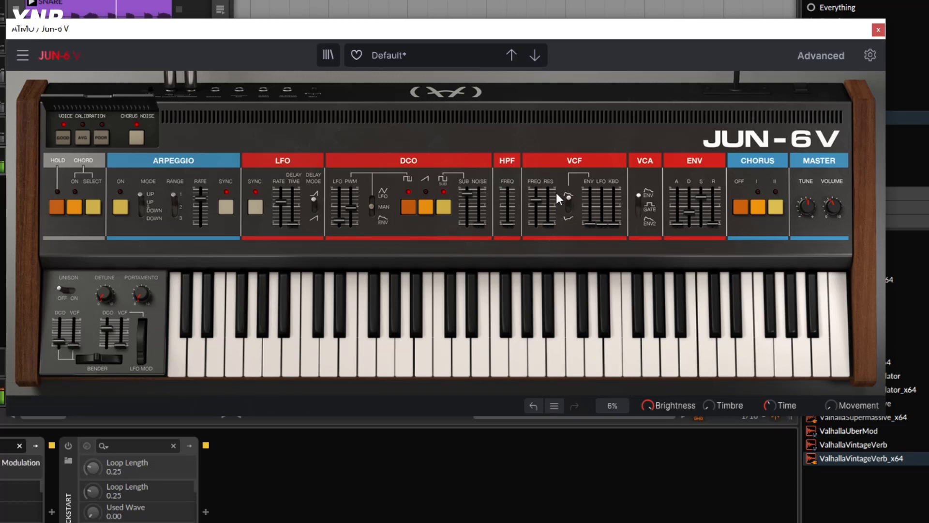
pyautogui.moveTo(544, 201); pyautogui.dragTo(544, 202)
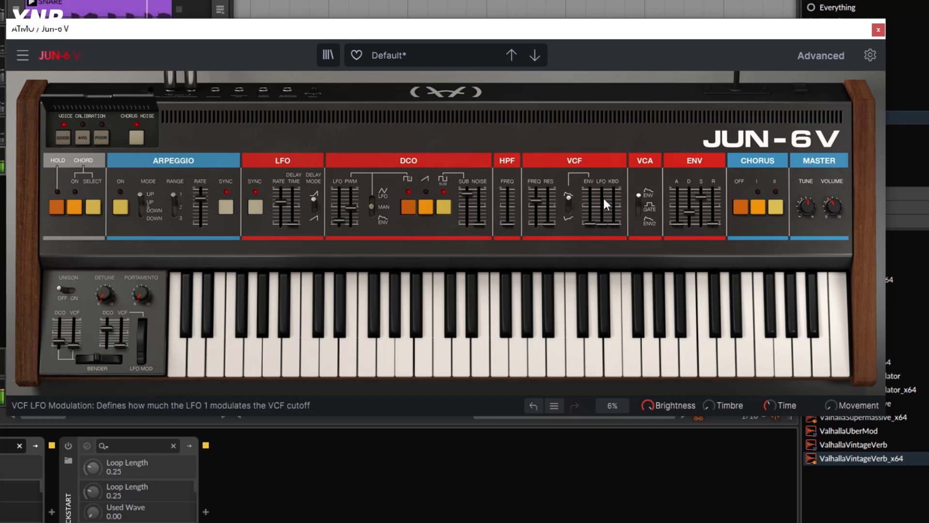
pyautogui.moveTo(601, 223); pyautogui.dragTo(602, 194)
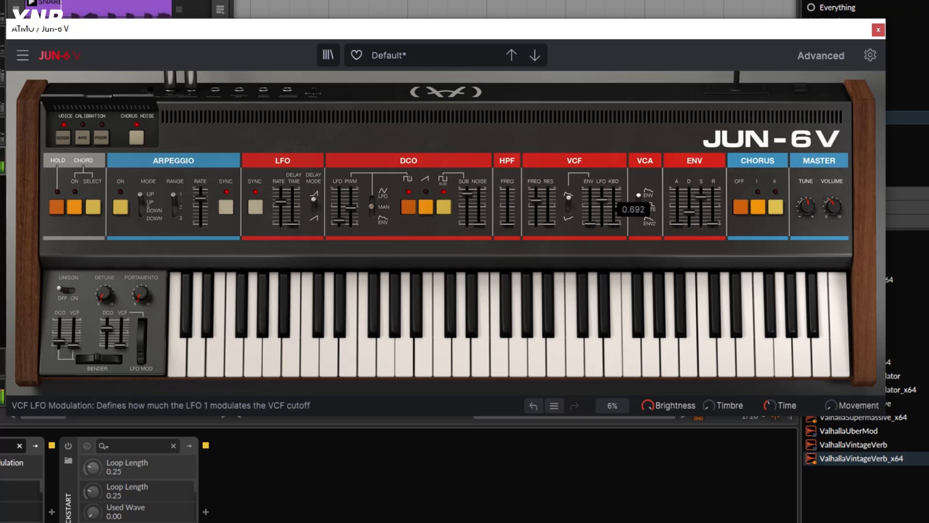
pyautogui.moveTo(602, 199); pyautogui.dragTo(602, 224)
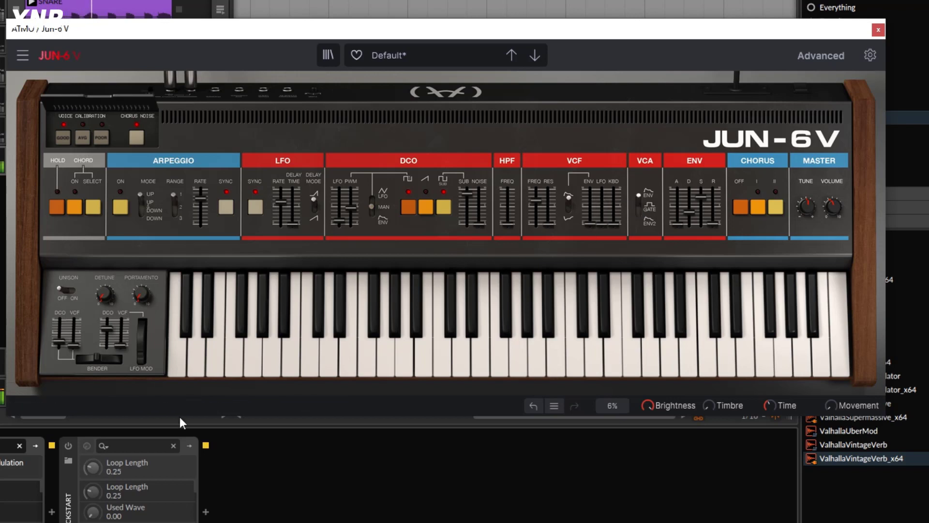
pyautogui.click(68, 446)
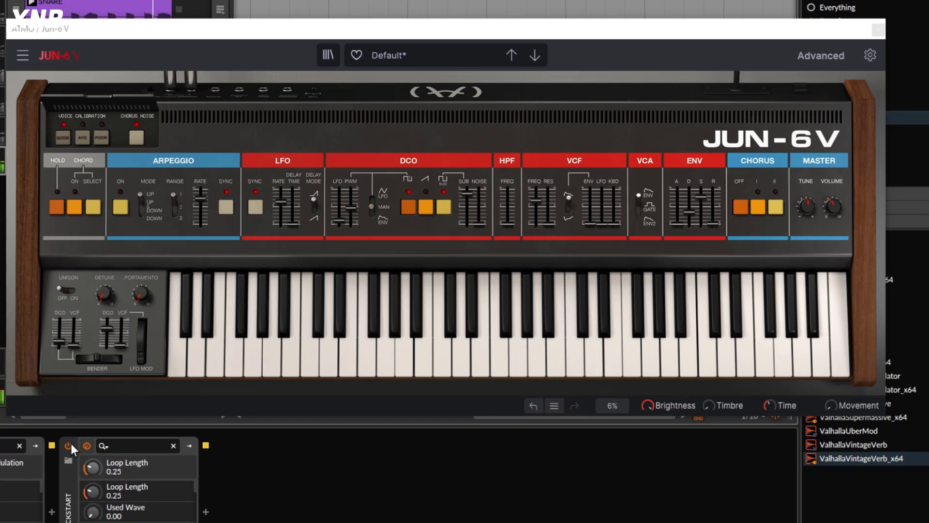
pyautogui.click(68, 445)
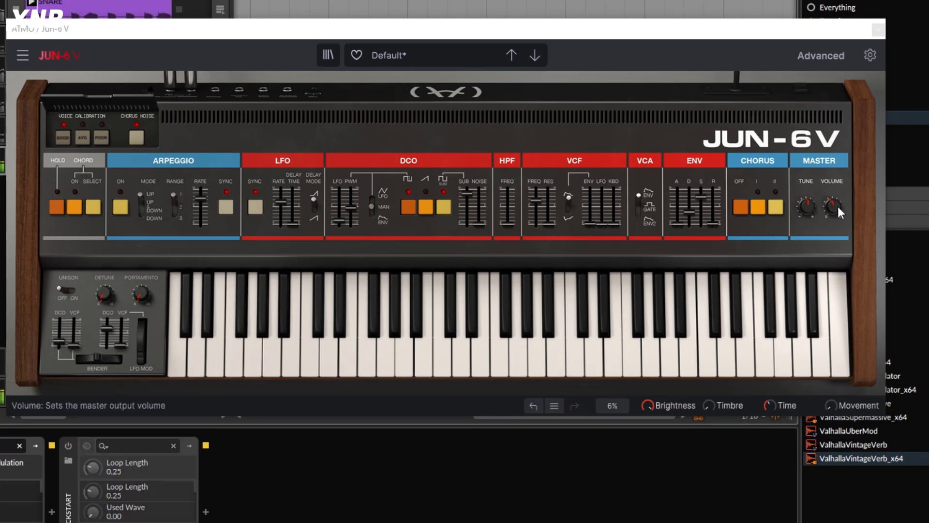
# - Raise ATMO's envelope release, set sustain to about 0.74, adjust decay, and enable chorus mode 1 with chorus noise off
pyautogui.moveTo(713, 224); pyautogui.dragTo(701, 200)
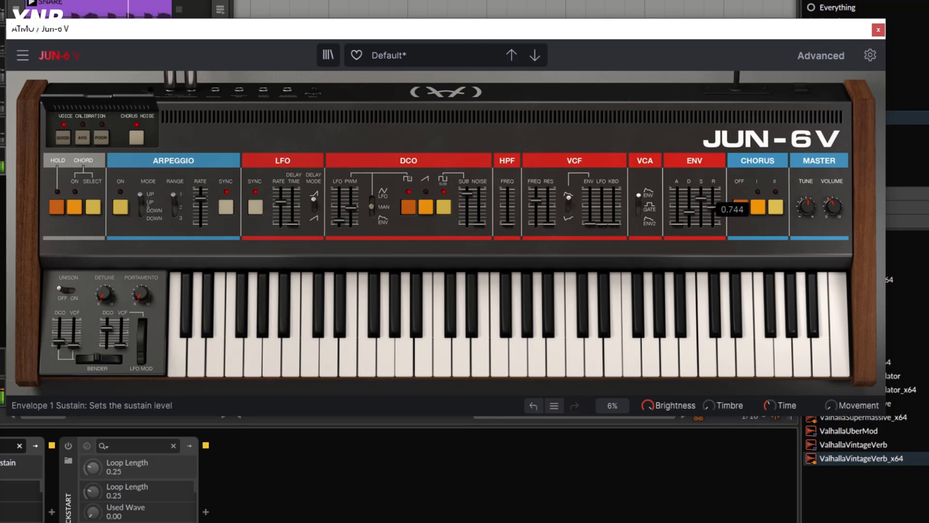
pyautogui.moveTo(689, 211); pyautogui.dragTo(689, 213)
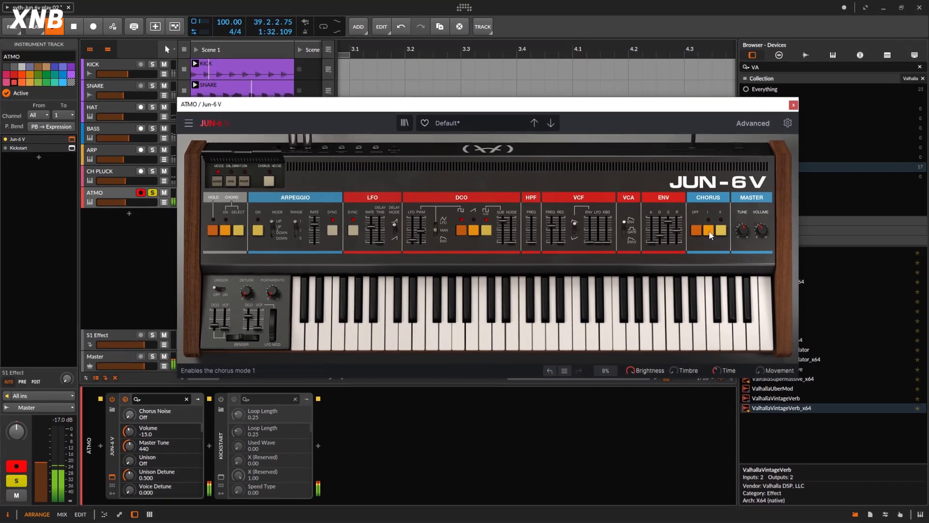
pyautogui.click(709, 231)
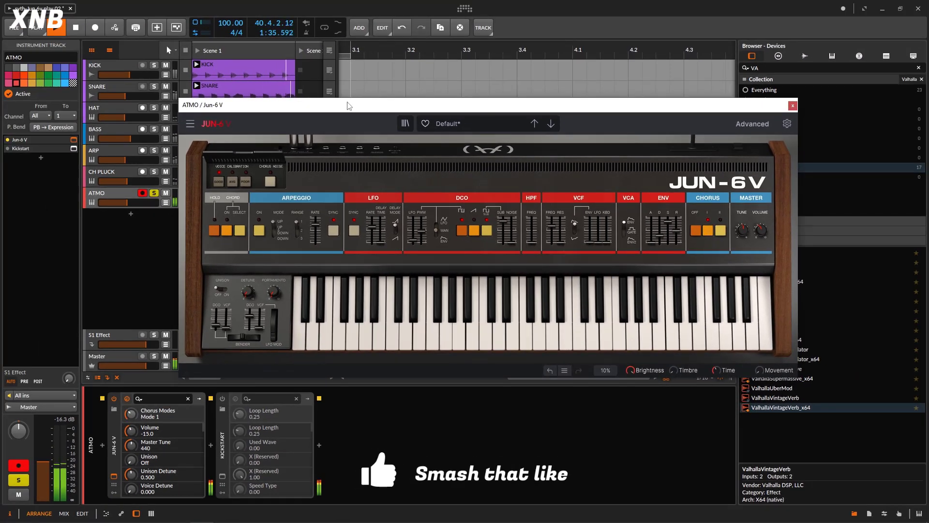
pyautogui.moveTo(341, 110); pyautogui.dragTo(468, 122)
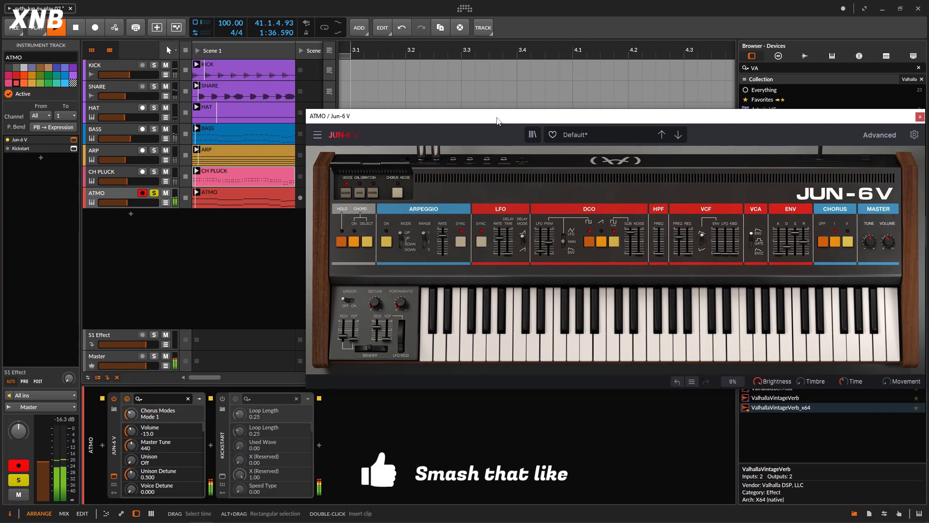
# - Enable unison on the soloed ATMO synth and lower its unison detune to about 0.264
pyautogui.click(157, 193)
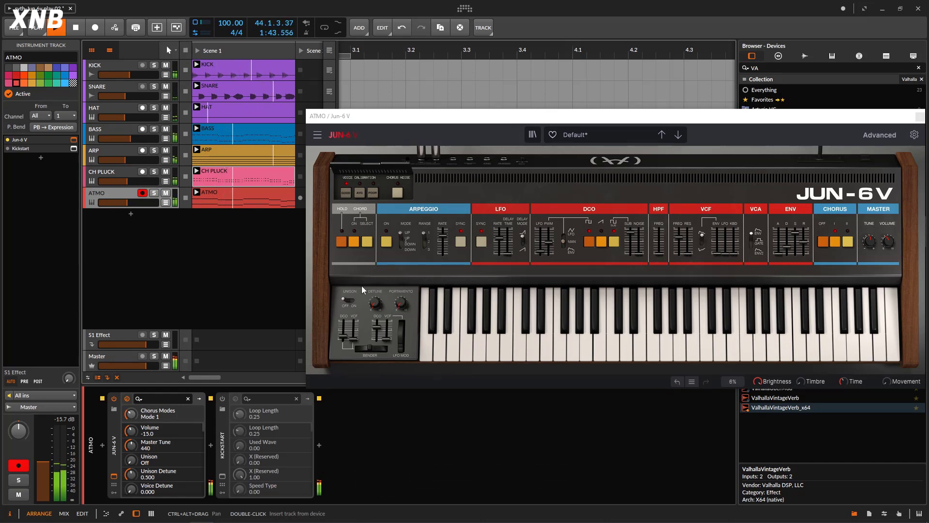
pyautogui.click(154, 193)
pyautogui.click(351, 301)
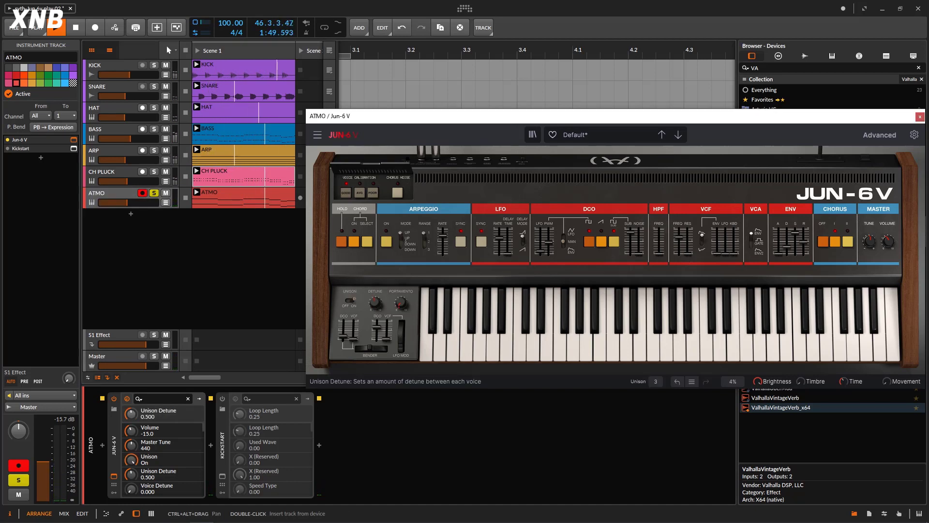
pyautogui.moveTo(375, 303); pyautogui.dragTo(375, 318)
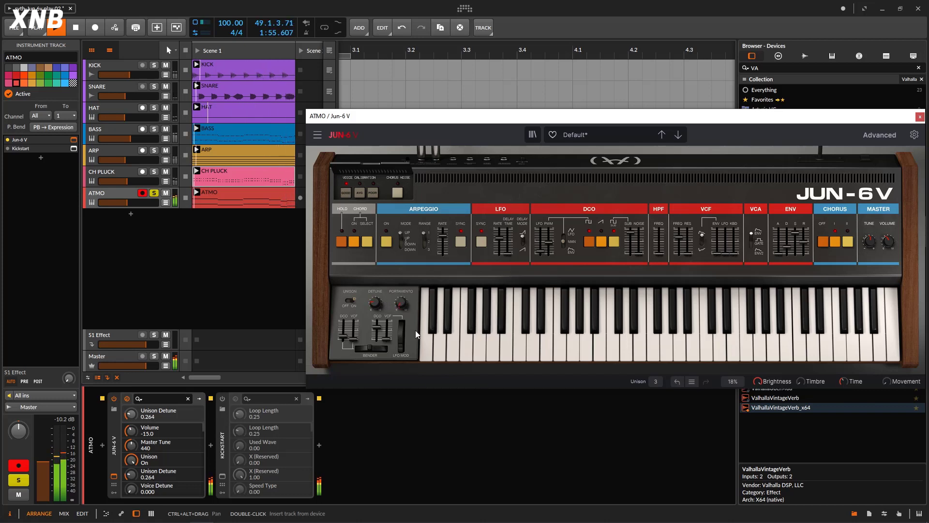
# - Compare ATMO with unison off and on, keep it on, and raise the unison detune to about 0.576
pyautogui.click(353, 302)
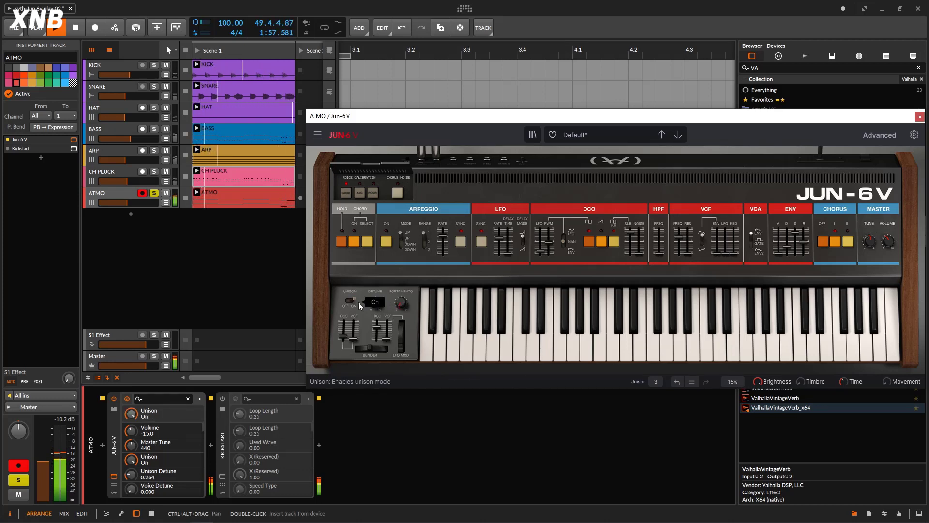
pyautogui.click(347, 304)
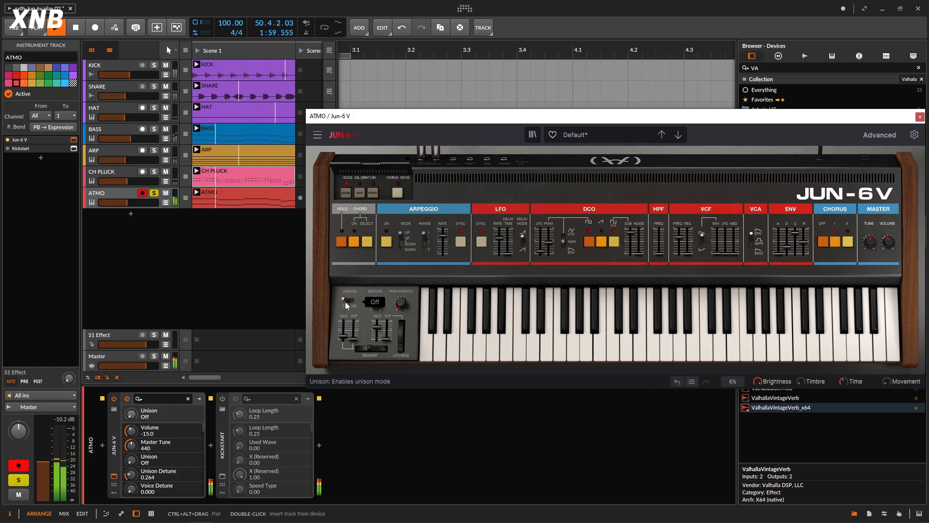
pyautogui.click(347, 304)
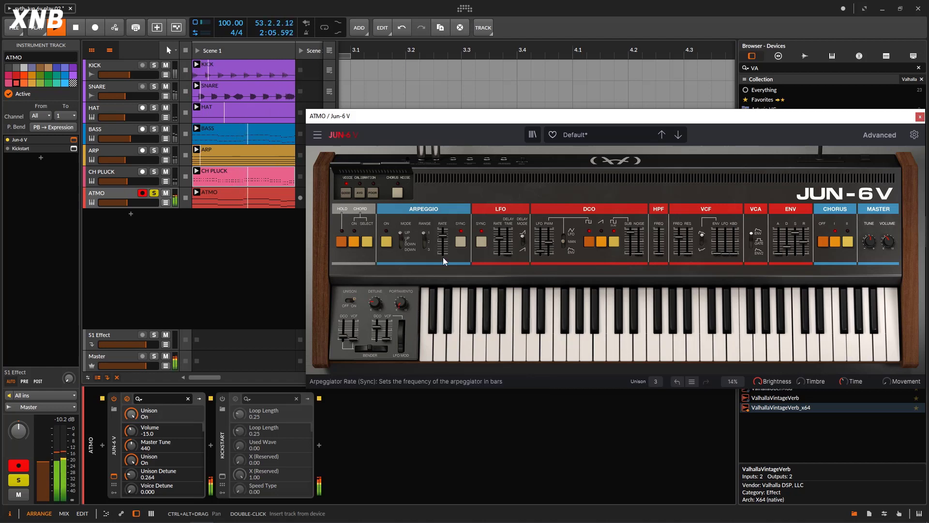
pyautogui.moveTo(443, 256)
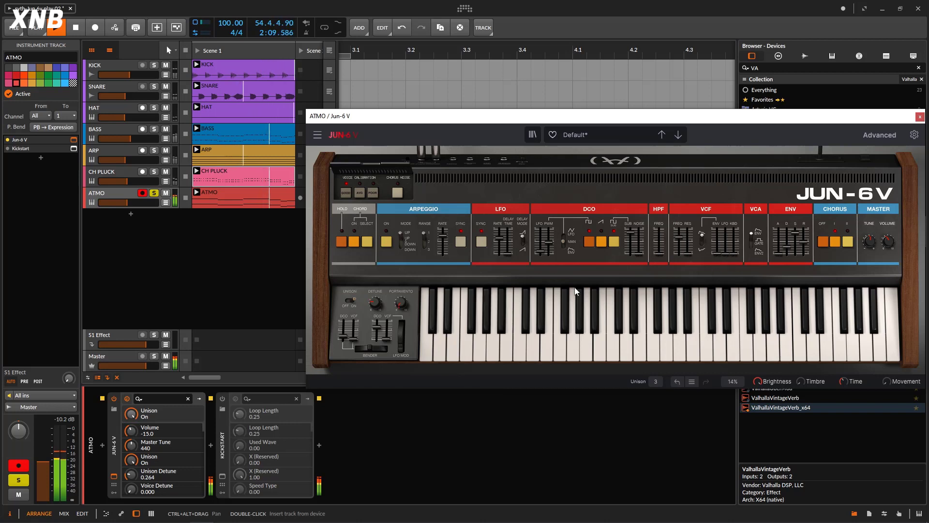
pyautogui.moveTo(375, 302)
pyautogui.mouseDown()
pyautogui.moveTo(375, 279)
pyautogui.moveTo(375, 288)
pyautogui.mouseUp()
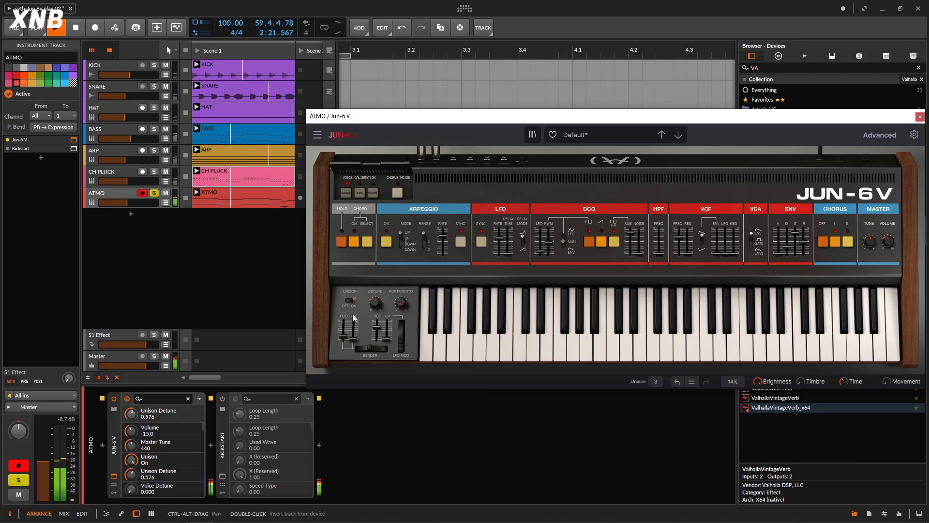
# - Unsolo ATMO, enable its Kickstart, and set the reverb dry/wet in Jun-6 V's advanced section to about 0.168
pyautogui.click(154, 194)
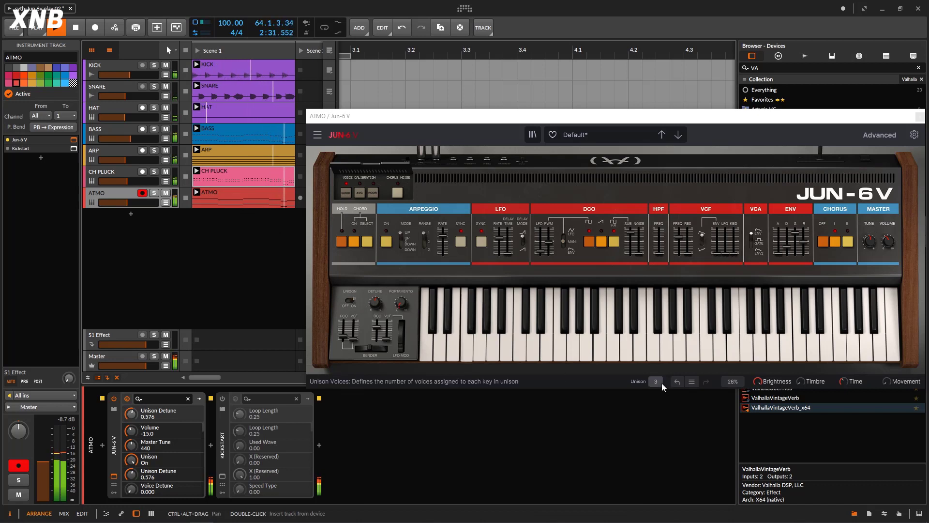
pyautogui.click(222, 398)
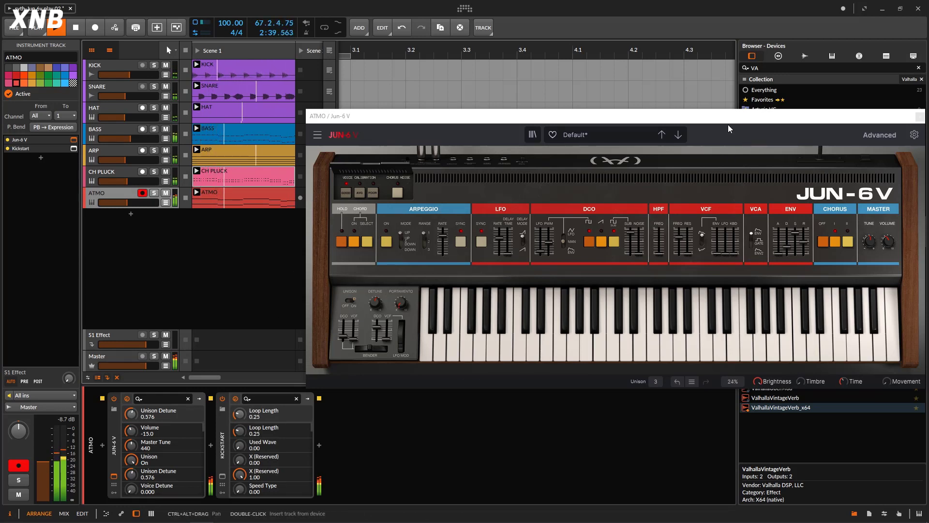
pyautogui.click(870, 136)
pyautogui.moveTo(885, 226); pyautogui.dragTo(886, 221)
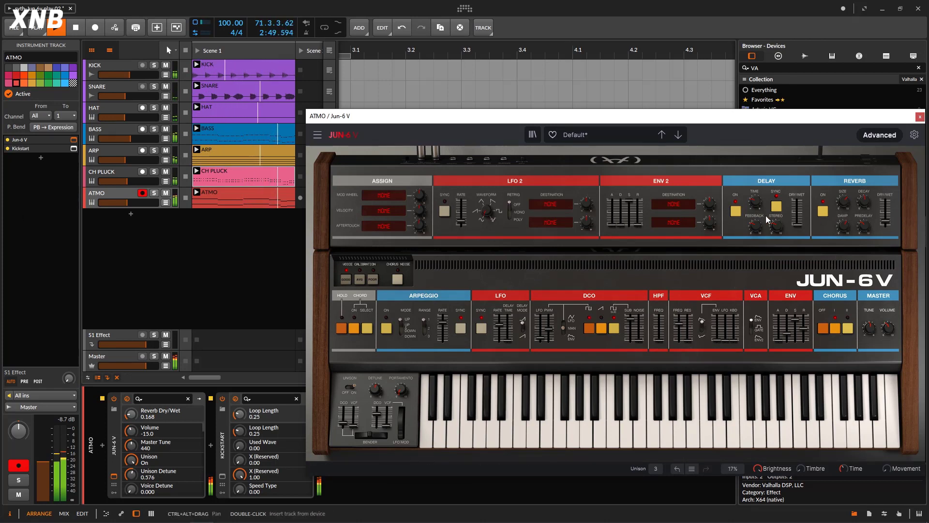
# - Lower ATMO's track volume to about -17.8 dB, check it soloed and in the mix, and close the synth window
pyautogui.click(125, 202)
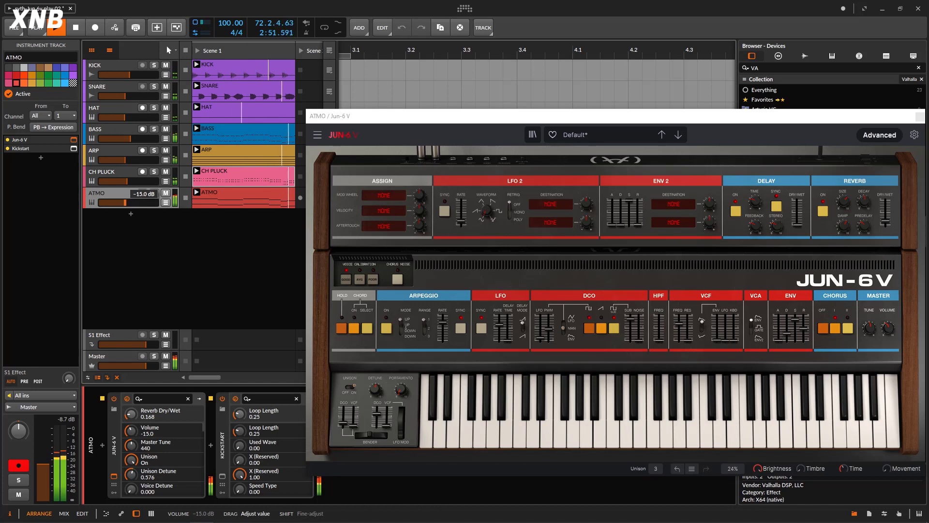
pyautogui.moveTo(125, 202); pyautogui.dragTo(126, 202)
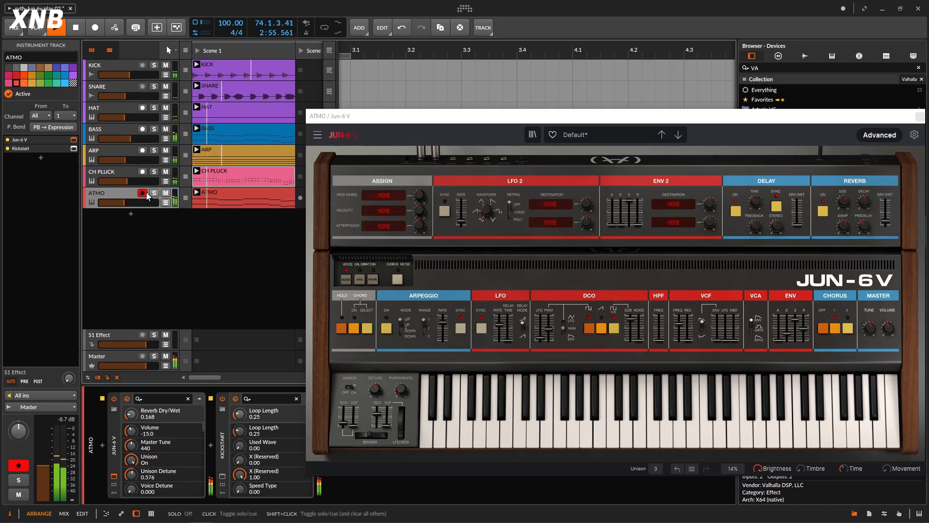
pyautogui.click(151, 193)
pyautogui.click(154, 193)
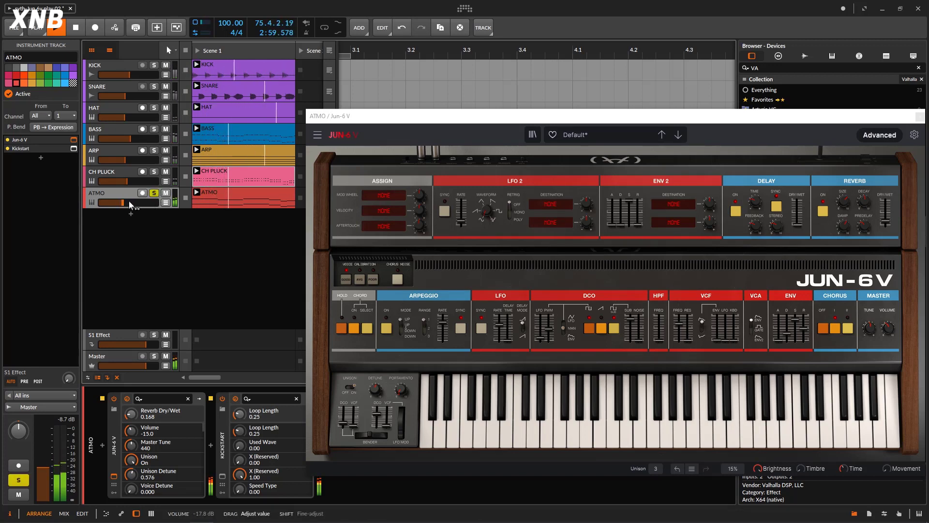
pyautogui.click(154, 193)
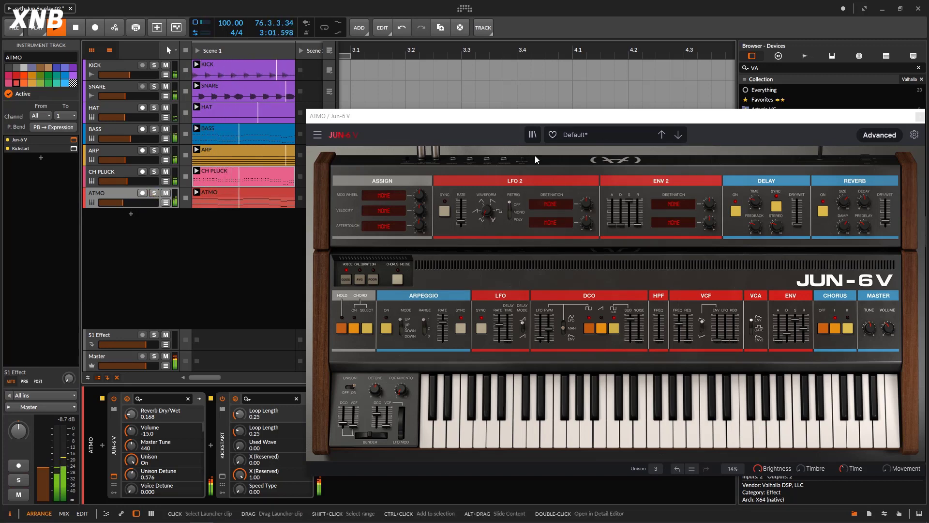
pyautogui.click(919, 117)
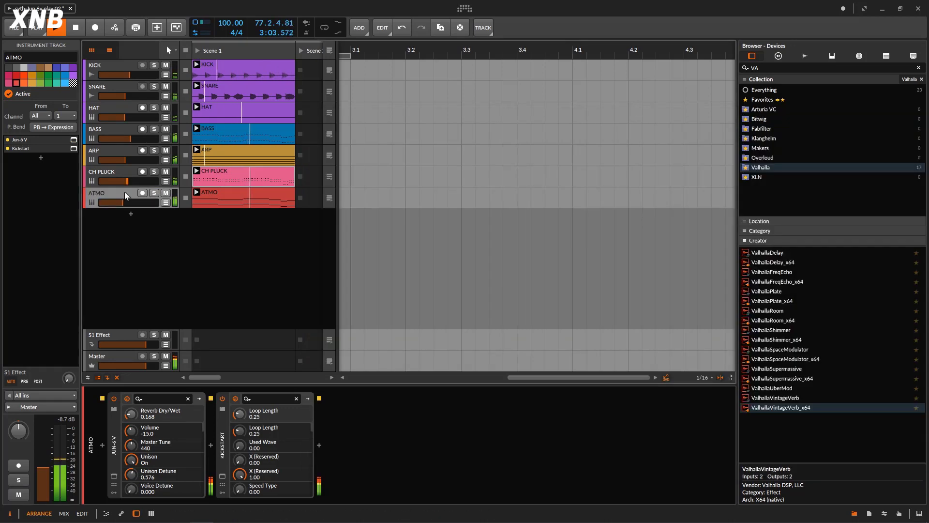
# - Fine-tune ATMO's track volume, audition it soloed and in the full mix, and stop playback
pyautogui.moveTo(125, 203); pyautogui.dragTo(124, 206)
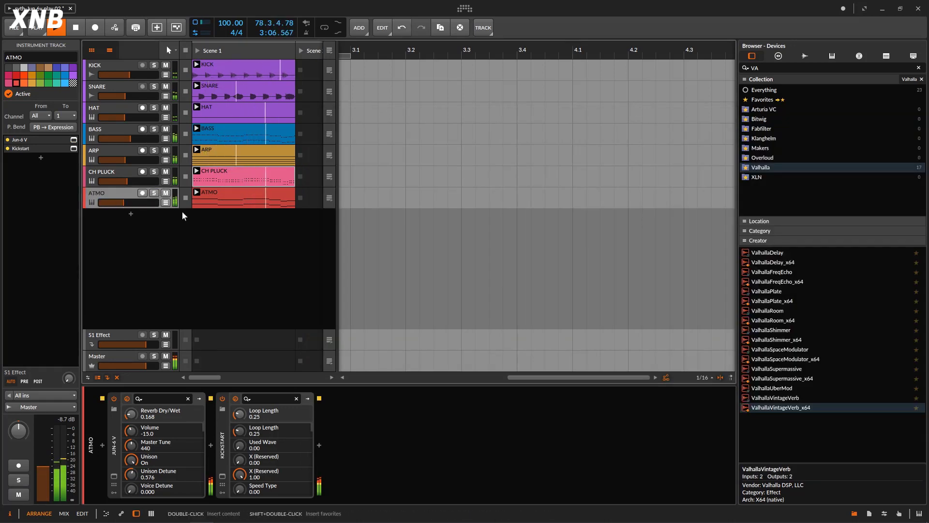
pyautogui.click(153, 195)
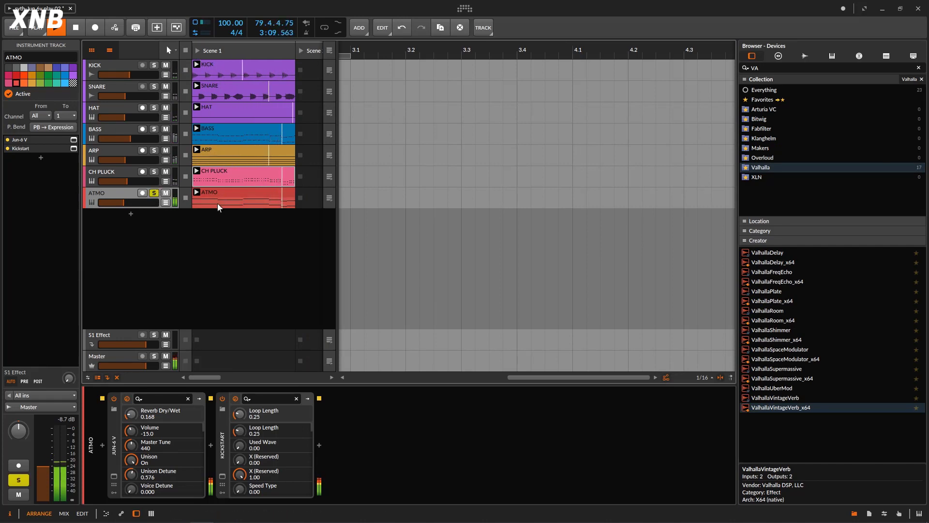
pyautogui.click(154, 194)
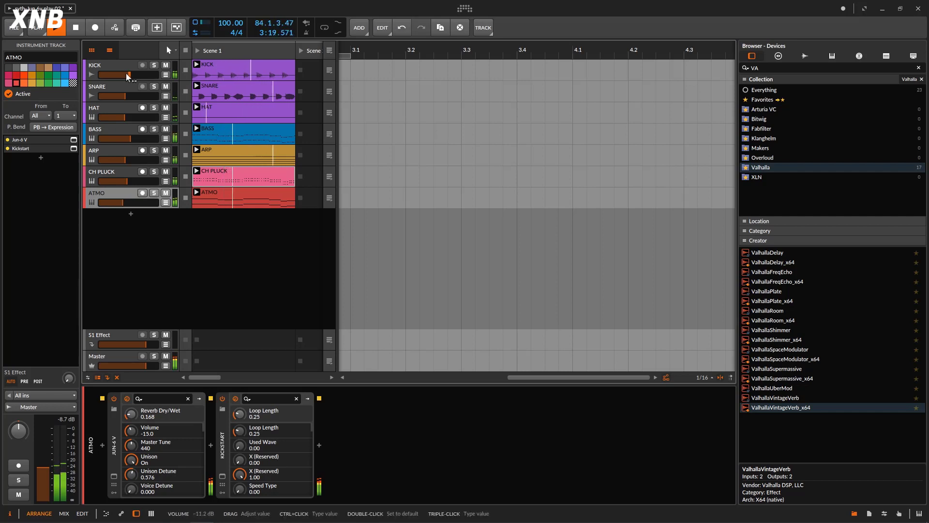
pyautogui.click(76, 34)
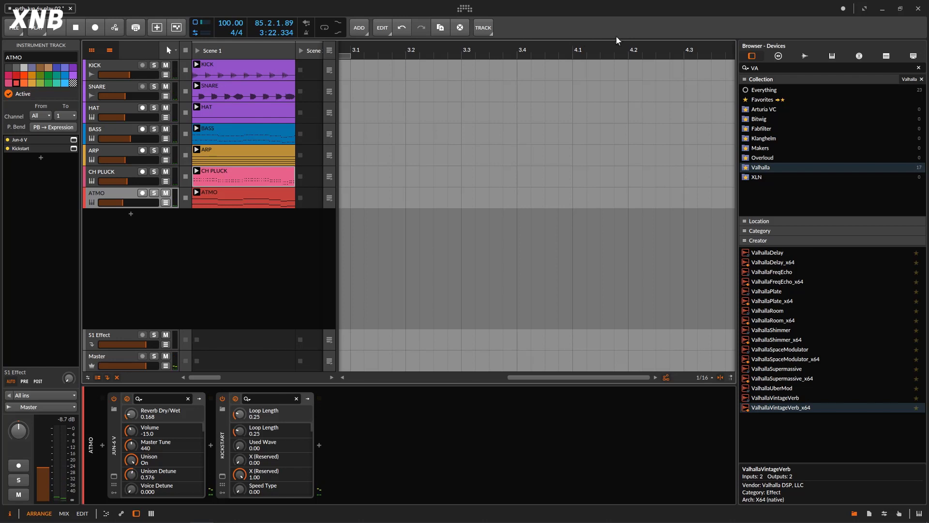
# - Review the BASS track's Jun-6 V settings and the ARP and ATMO device chains, closing the synth window when finished
pyautogui.click(126, 131)
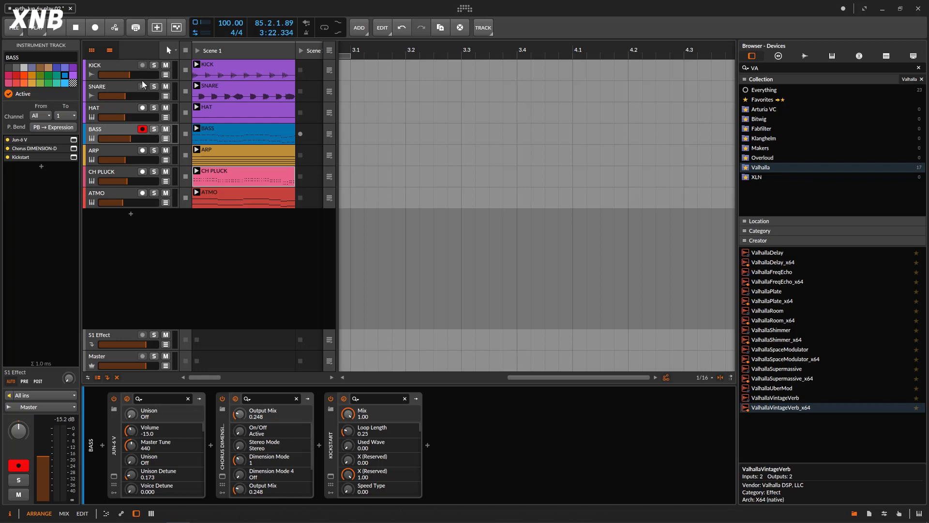
pyautogui.click(131, 131)
pyautogui.click(114, 475)
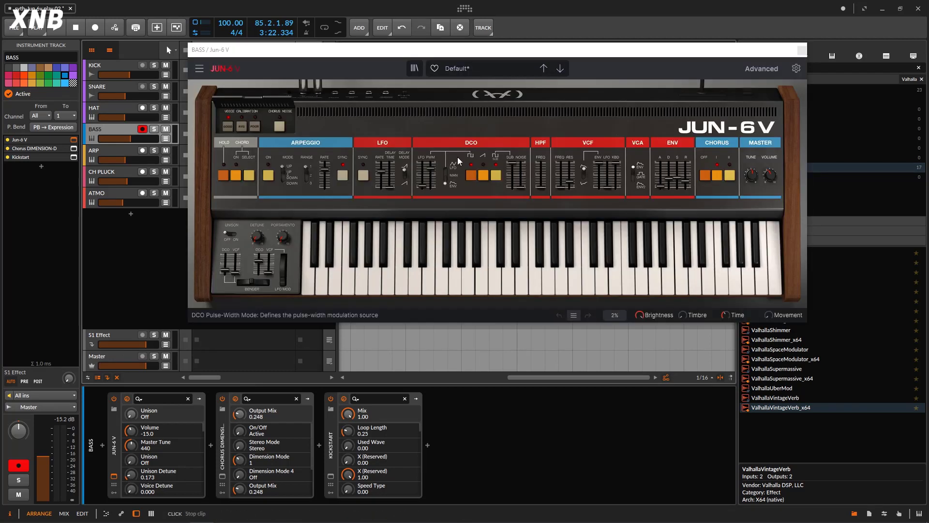
pyautogui.moveTo(666, 189)
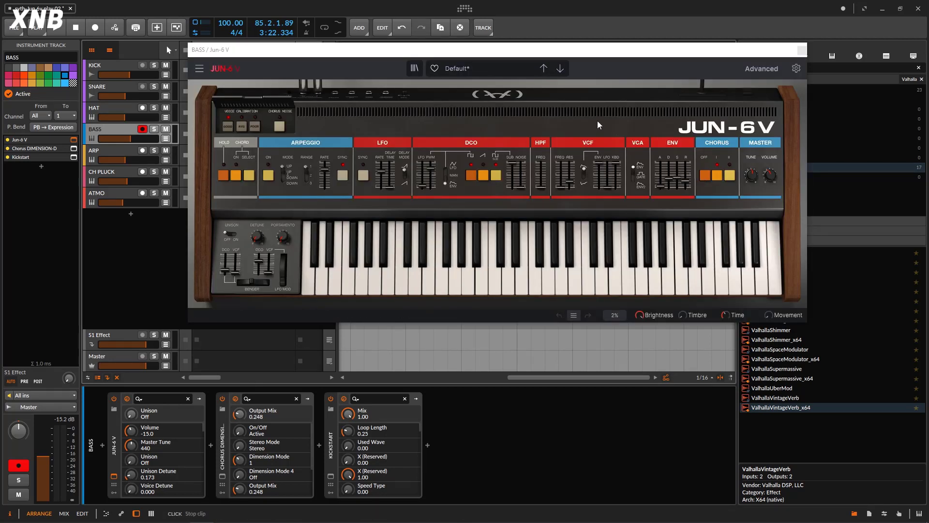
pyautogui.moveTo(581, 55); pyautogui.dragTo(636, 64)
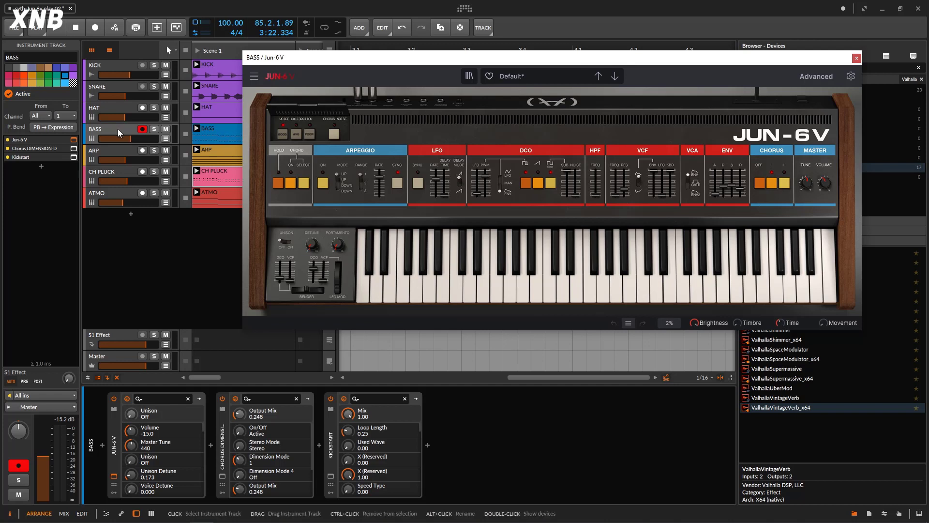
pyautogui.click(126, 150)
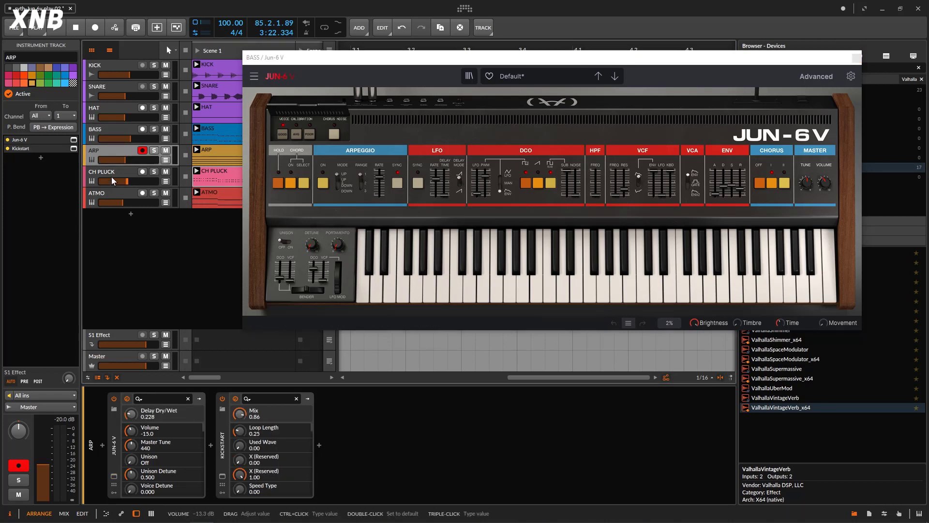
pyautogui.click(122, 193)
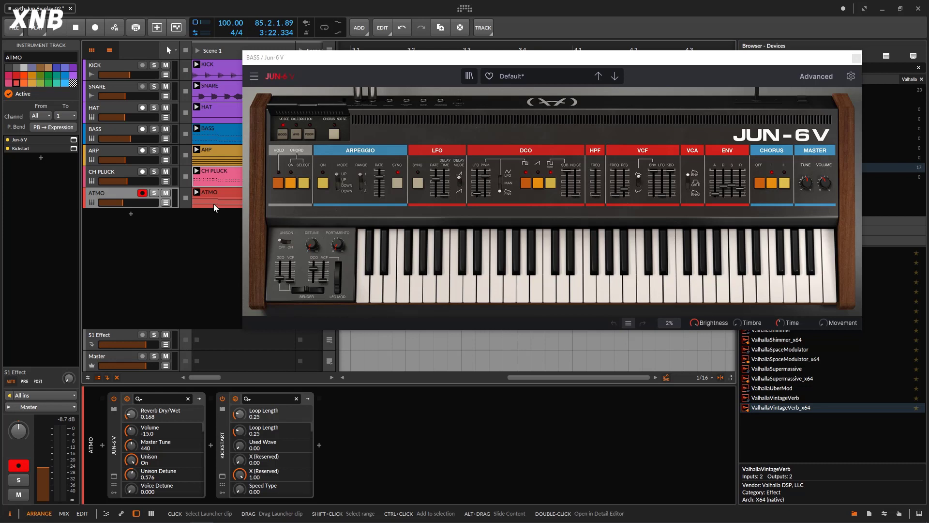
pyautogui.click(857, 58)
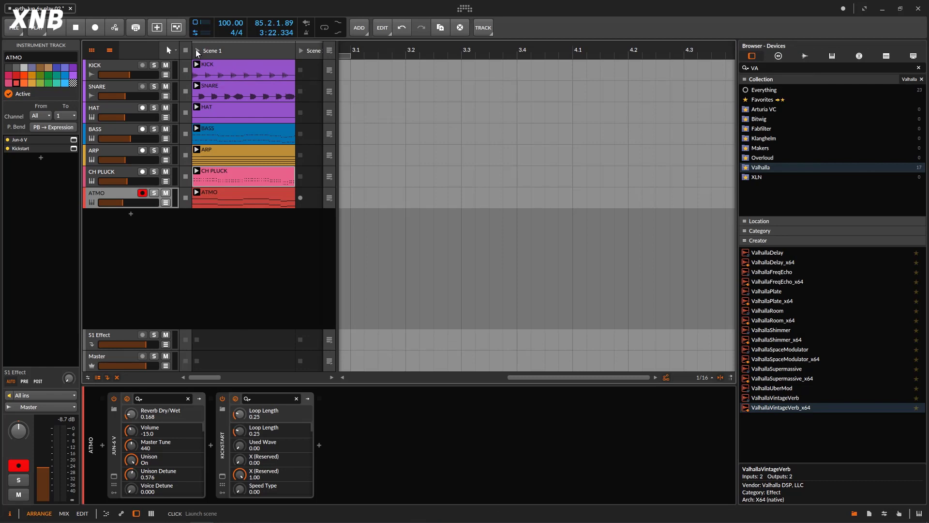
# - Launch Scene 1 and solo ATMO and BASS together to hear how they interact
pyautogui.click(196, 51)
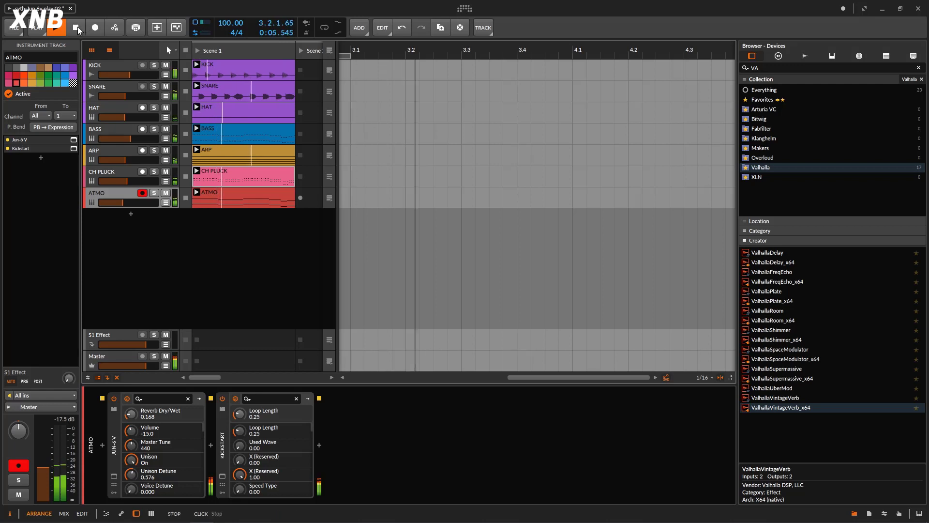
pyautogui.click(155, 194)
pyautogui.click(155, 127)
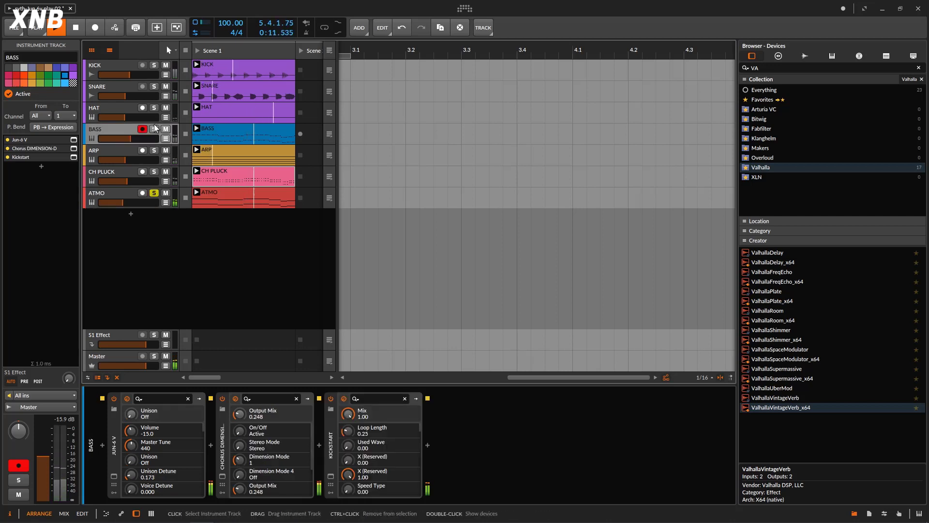
pyautogui.click(155, 128)
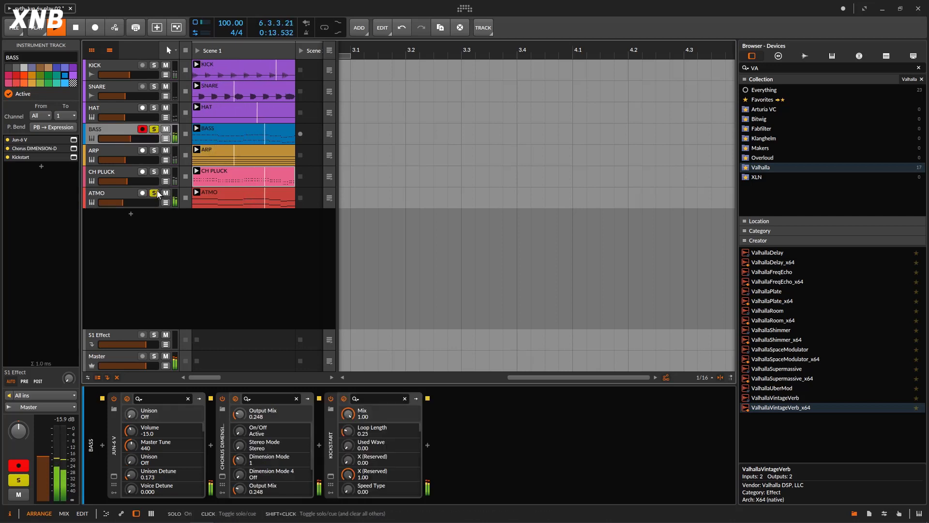
# - Lower ATMO's track volume slightly against the bass, clear both solos, and stop playback after hearing the full mix
pyautogui.moveTo(141, 203); pyautogui.dragTo(135, 203)
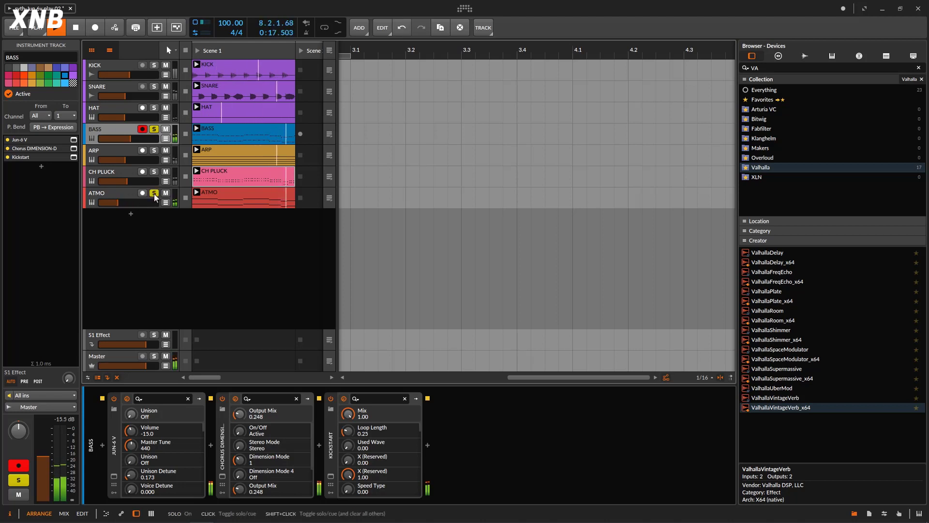
pyautogui.click(155, 195)
pyautogui.click(154, 128)
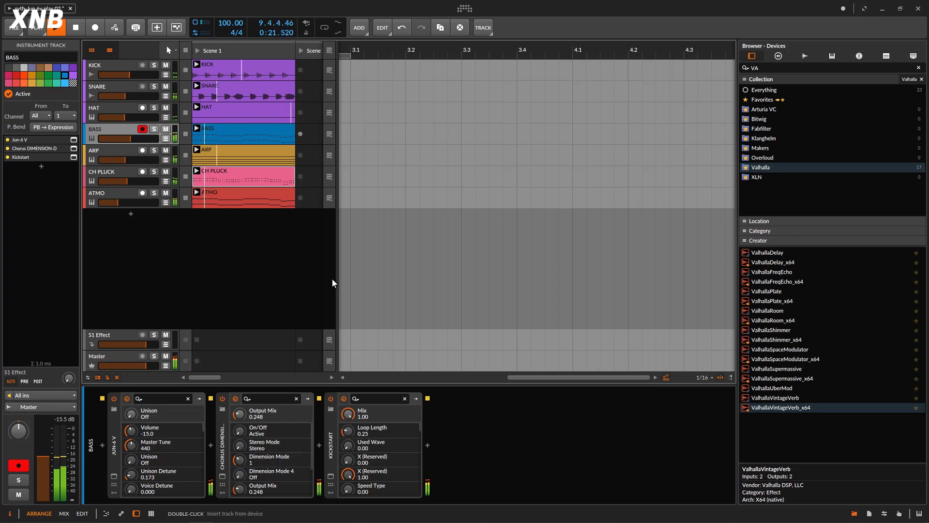
pyautogui.click(77, 30)
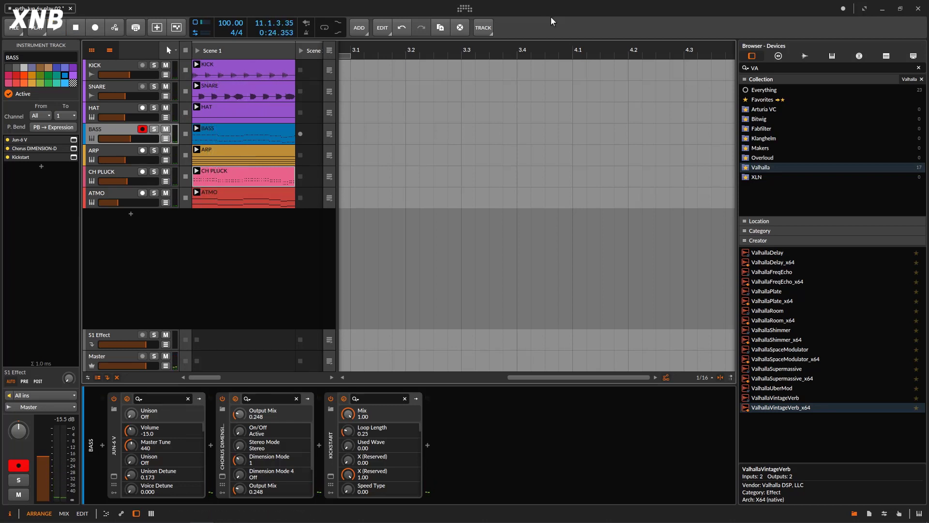
# - Save the project and open the Jun-6 V synth on the BASS track
pyautogui.hotkey('ctrl', 's')
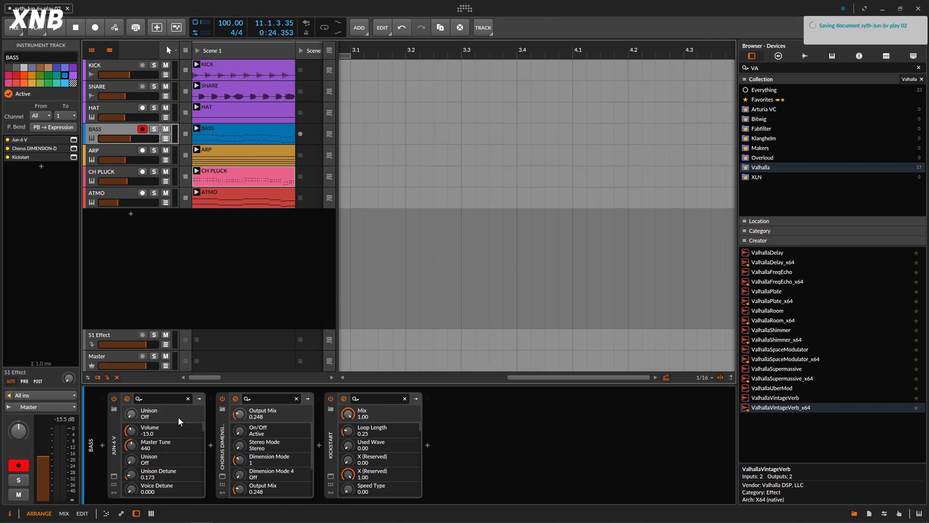
pyautogui.click(114, 476)
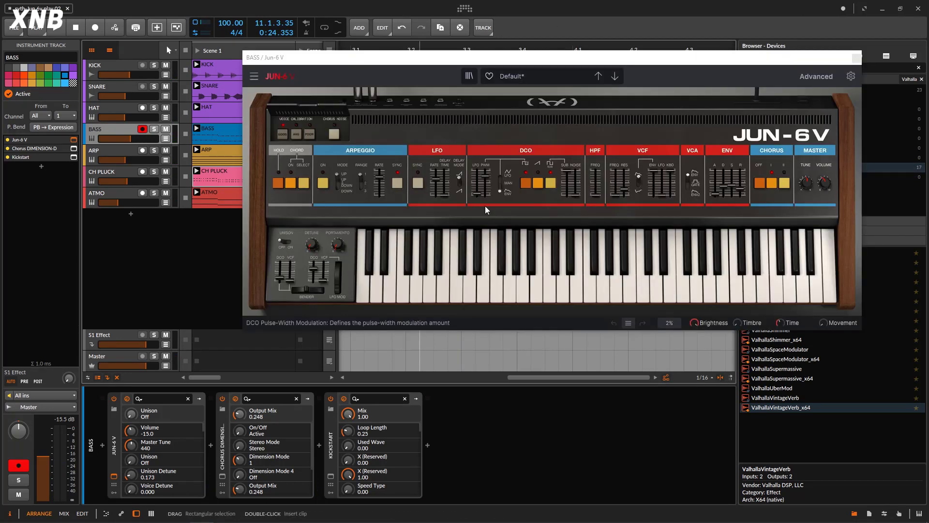